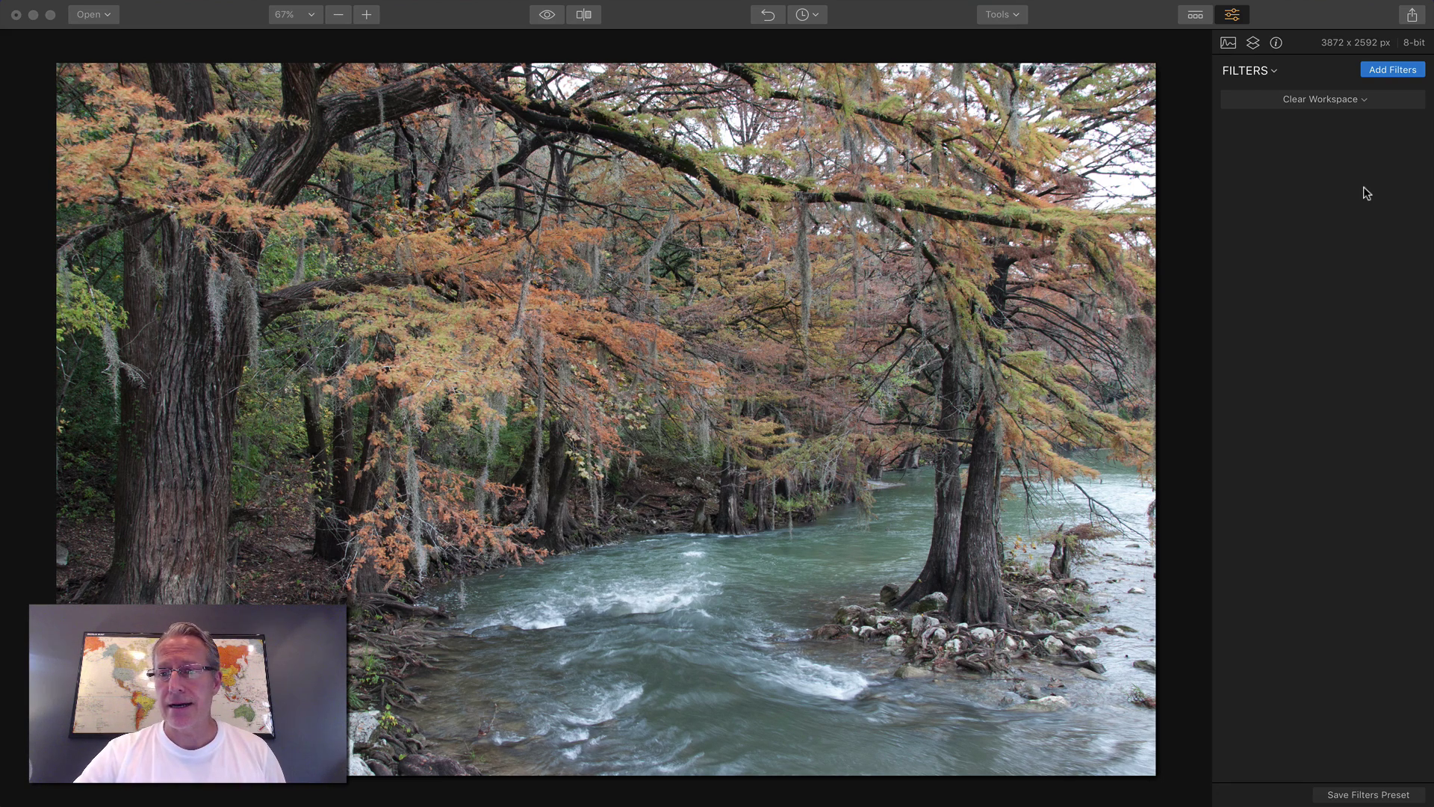
Open and close the filters catalog, then hide and reshow the filters side panel.
click(1393, 70)
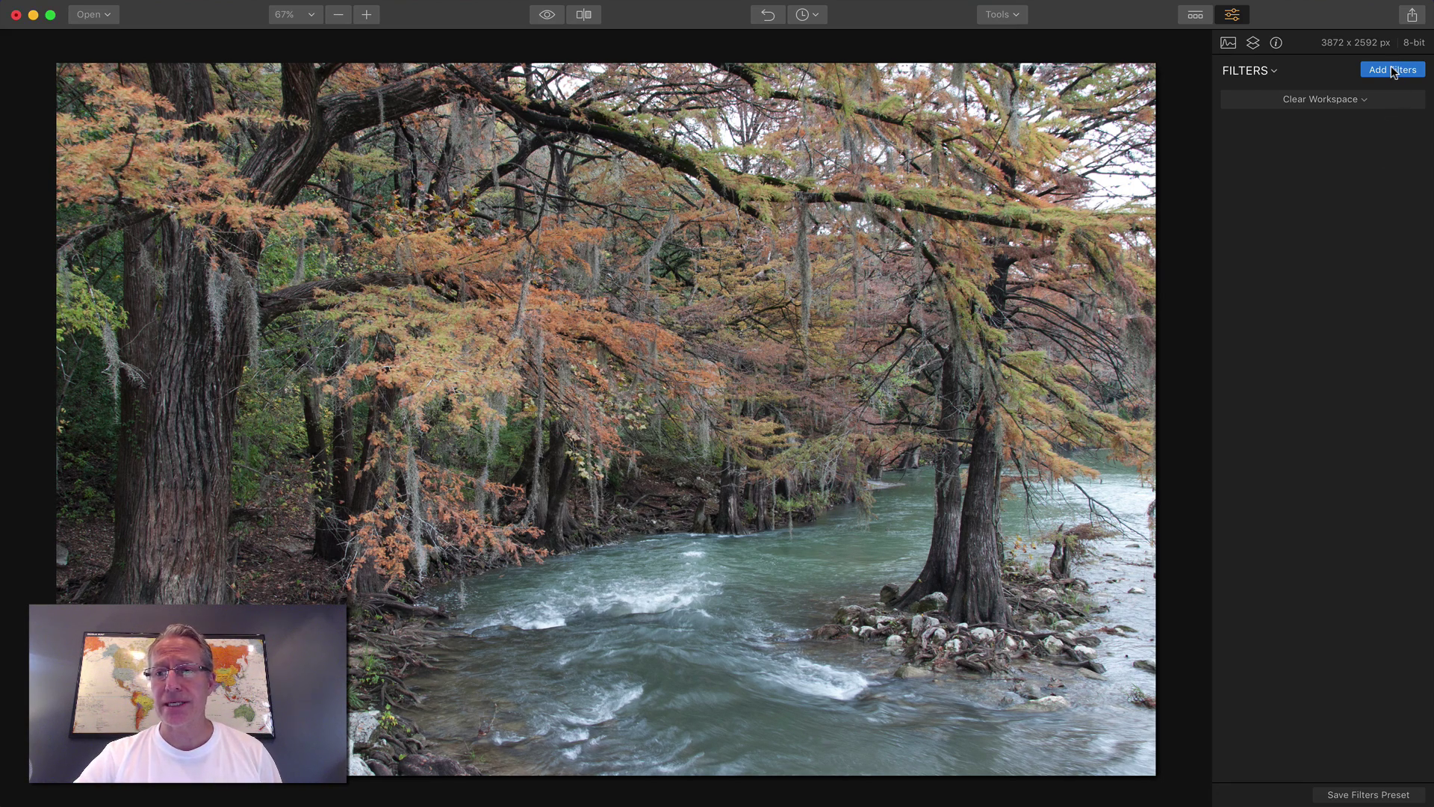
click(1393, 70)
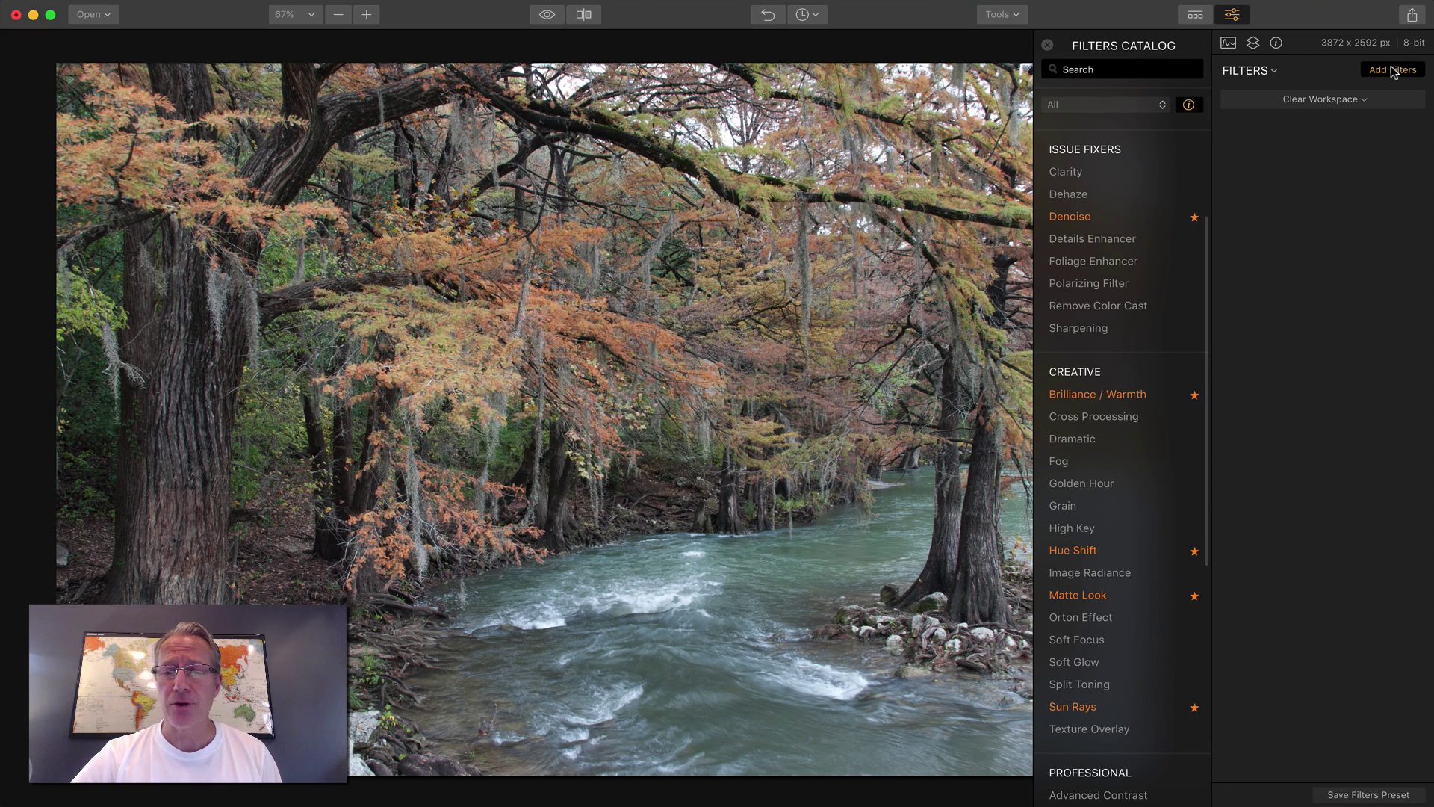
click(1393, 71)
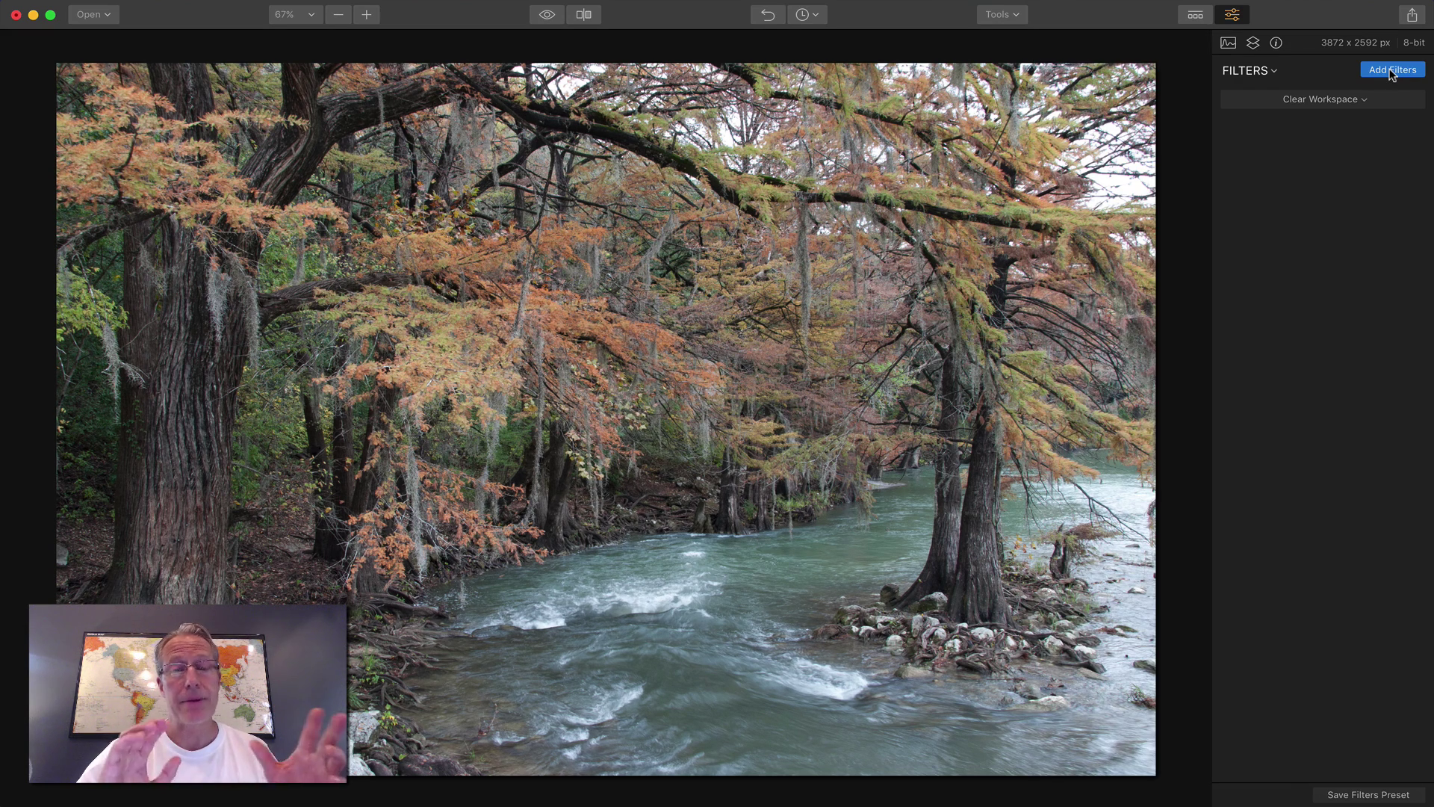
click(1232, 14)
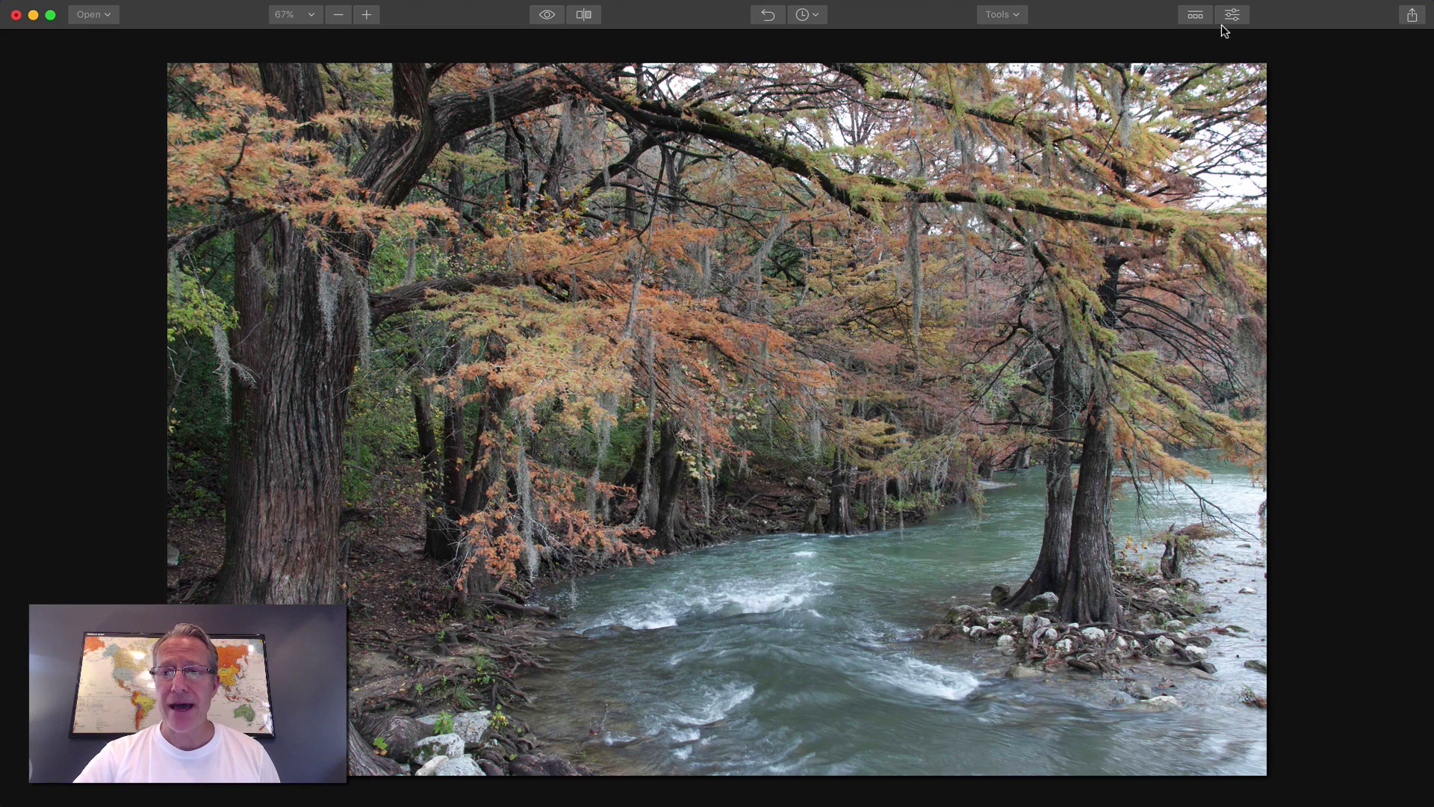
click(1231, 14)
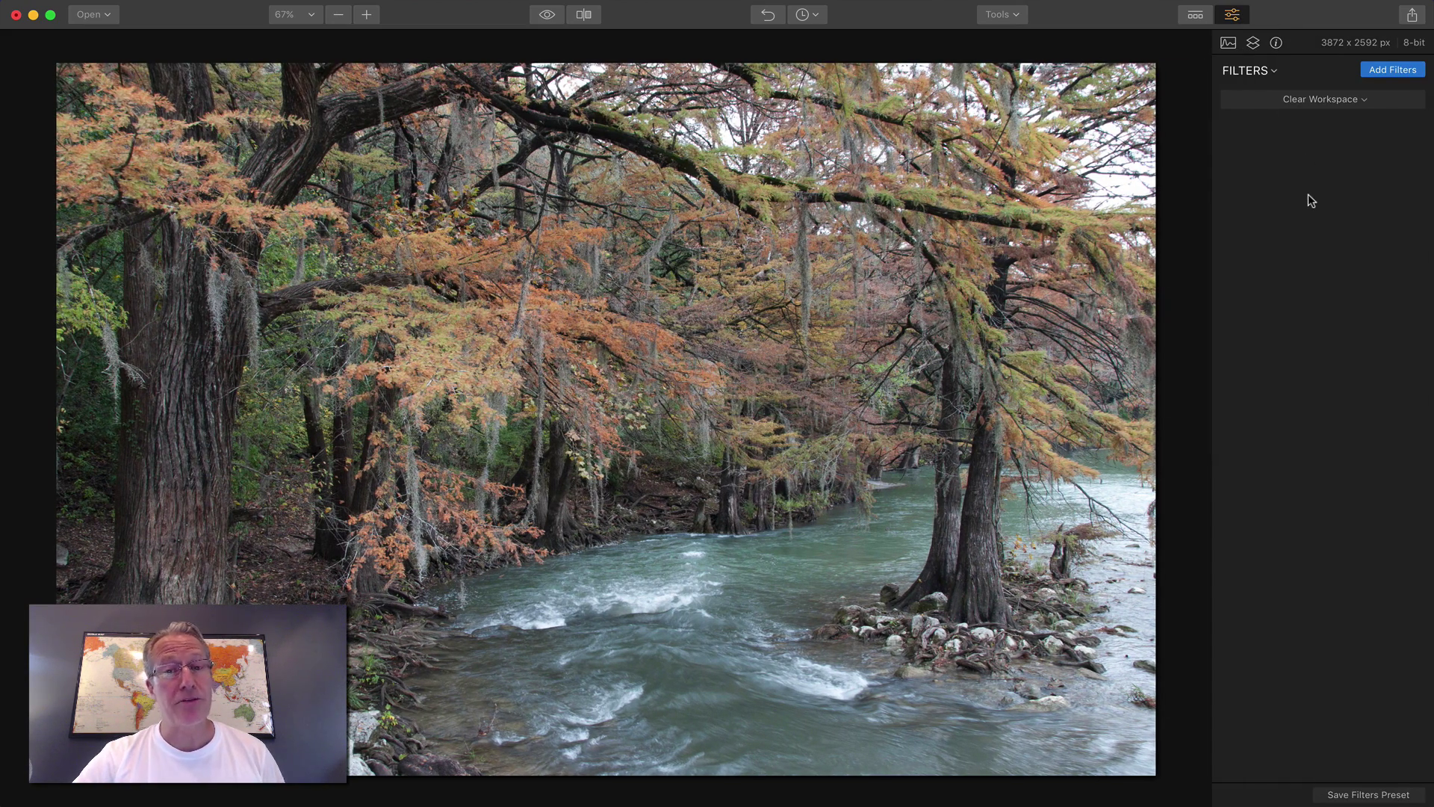
Open the Filters Catalog, search for 'vign', then clear the search and toggle the description cards.
click(1394, 69)
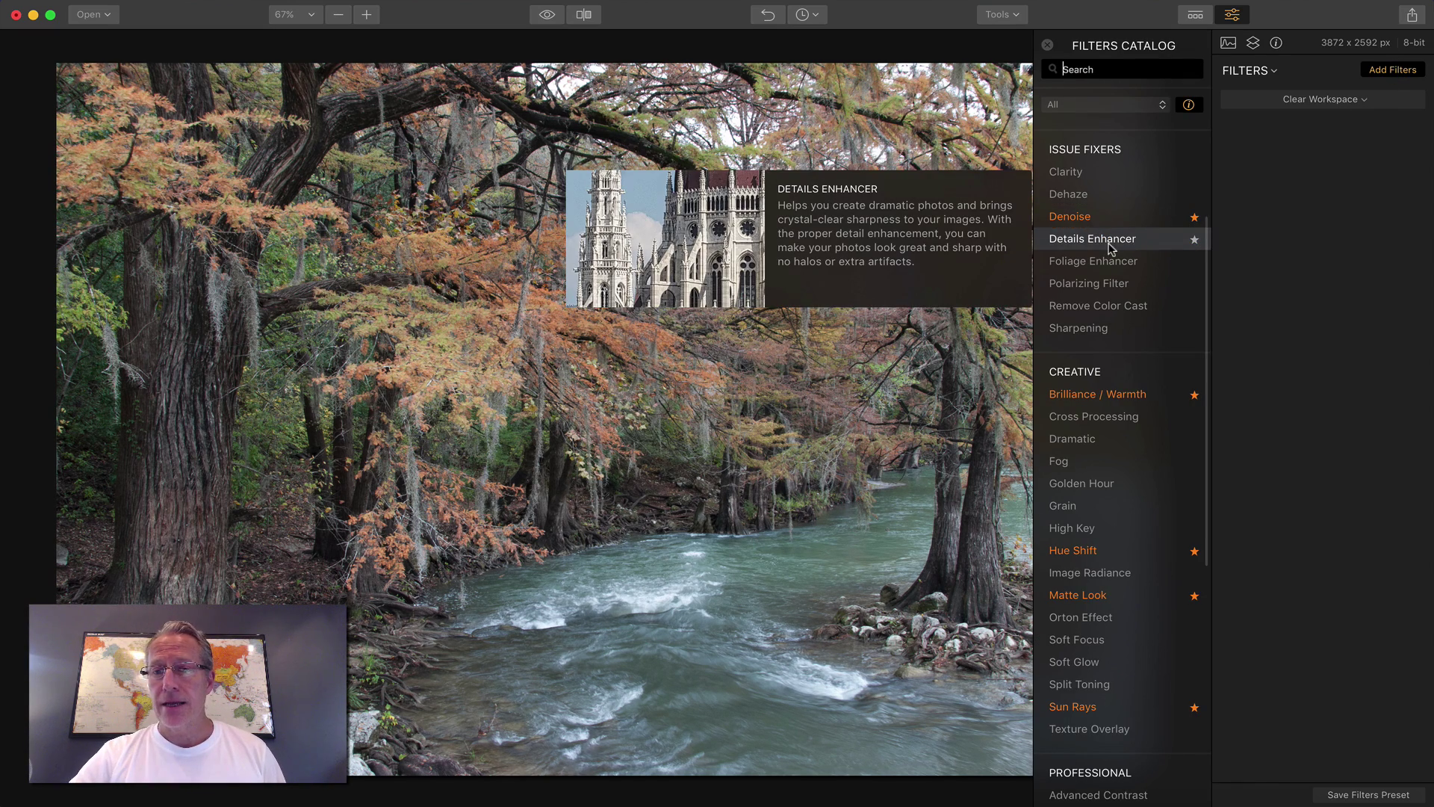
scroll(1110, 246, down, 10)
scroll(1110, 246, up, 10)
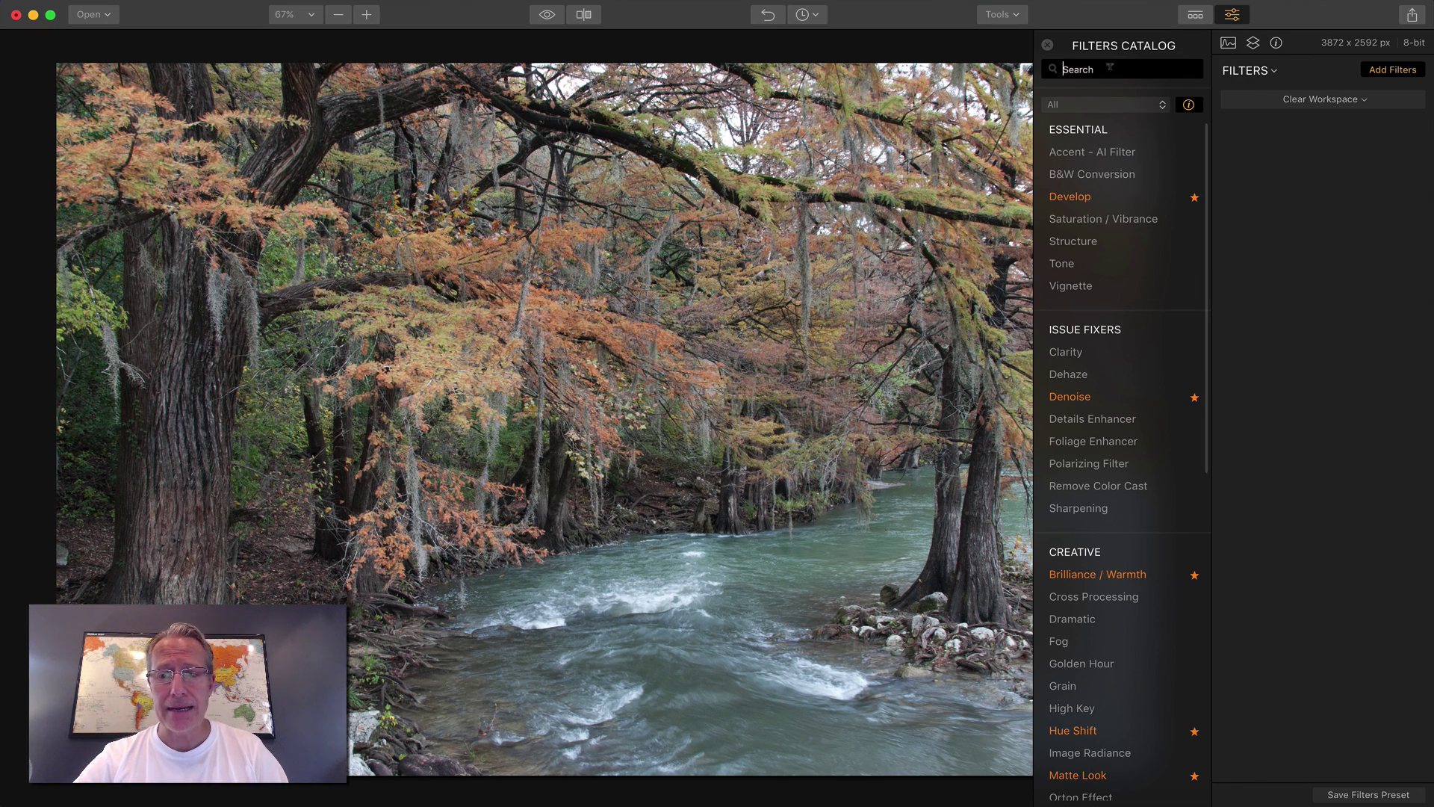
text(vign)
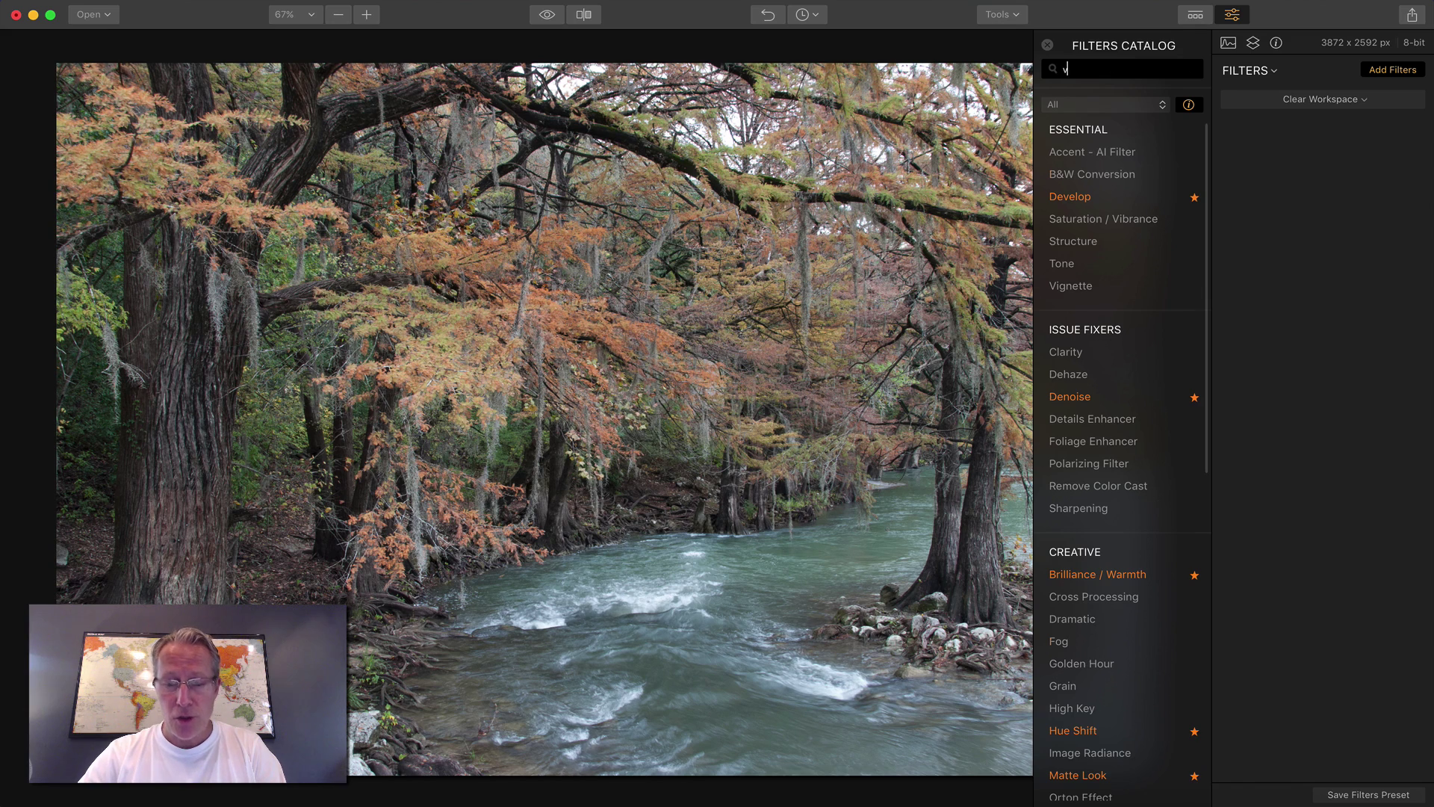
click(1193, 69)
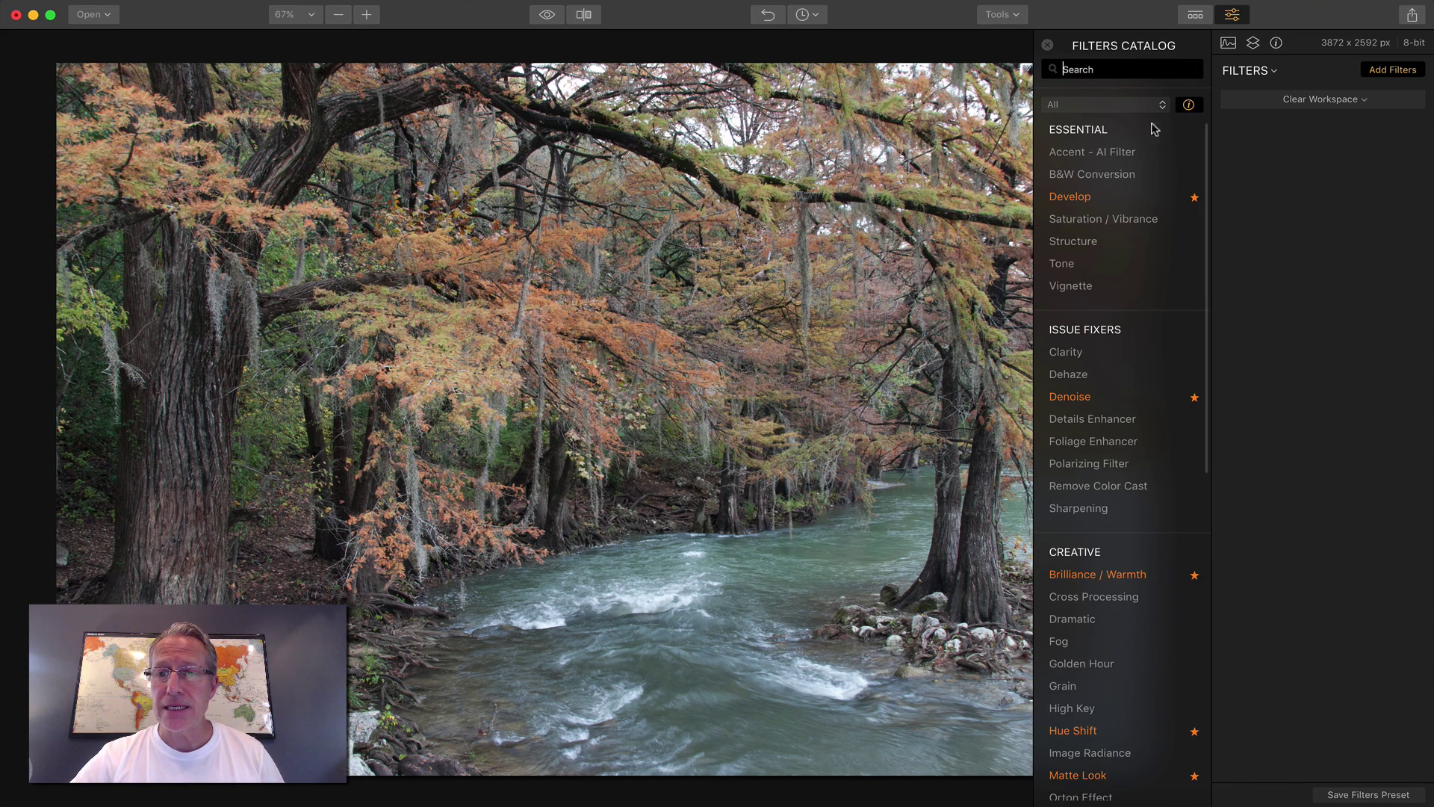
mouse_move(1111, 161)
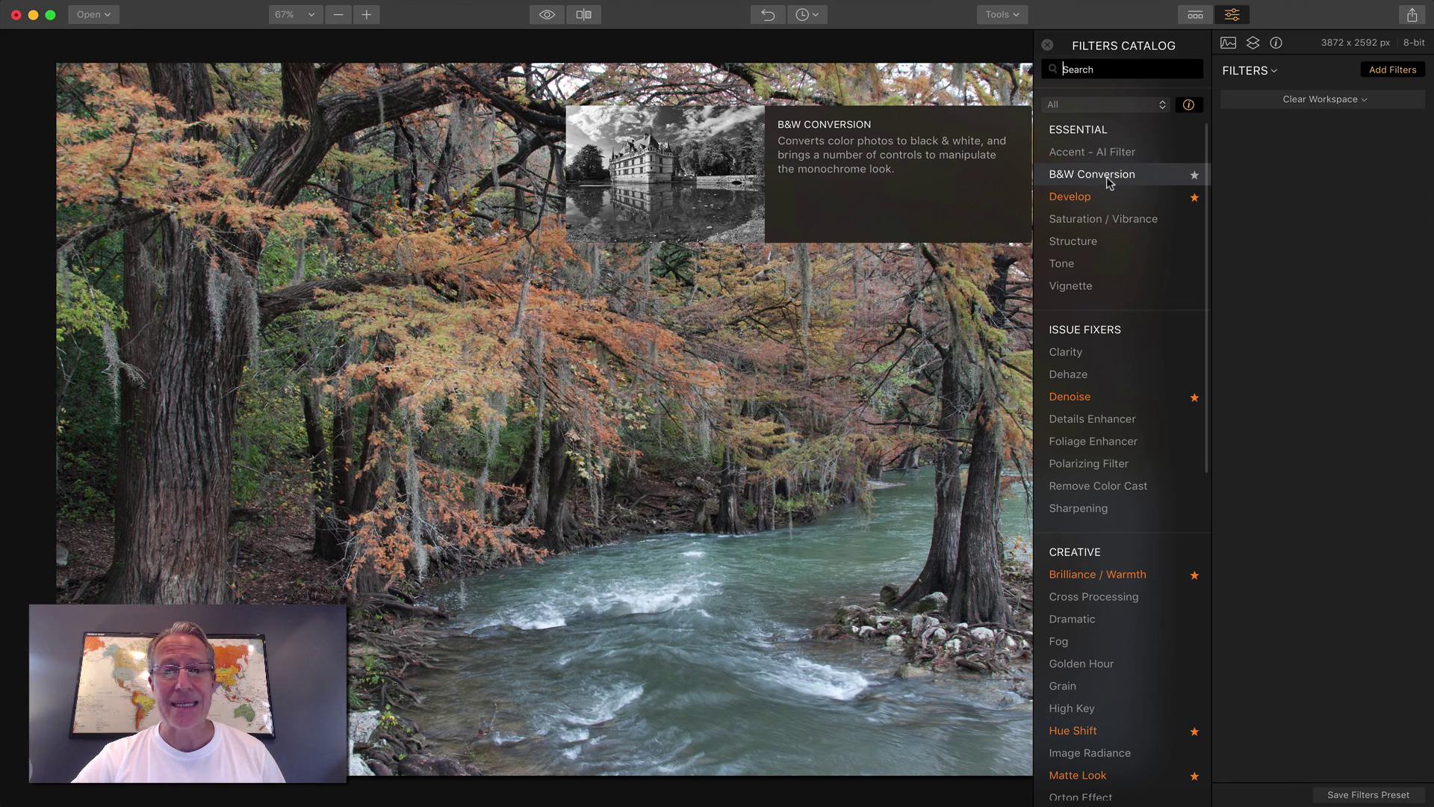
click(1187, 106)
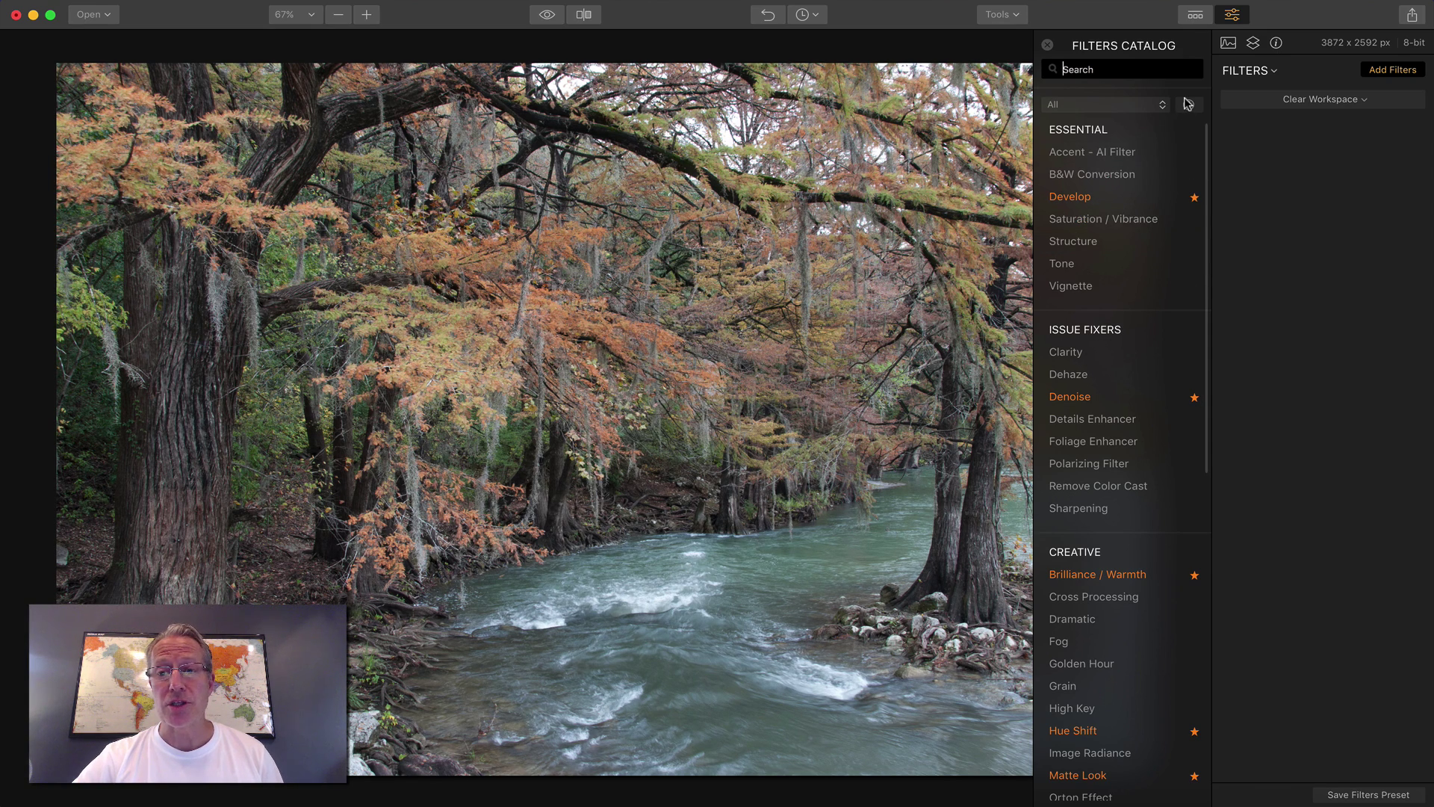
click(1134, 105)
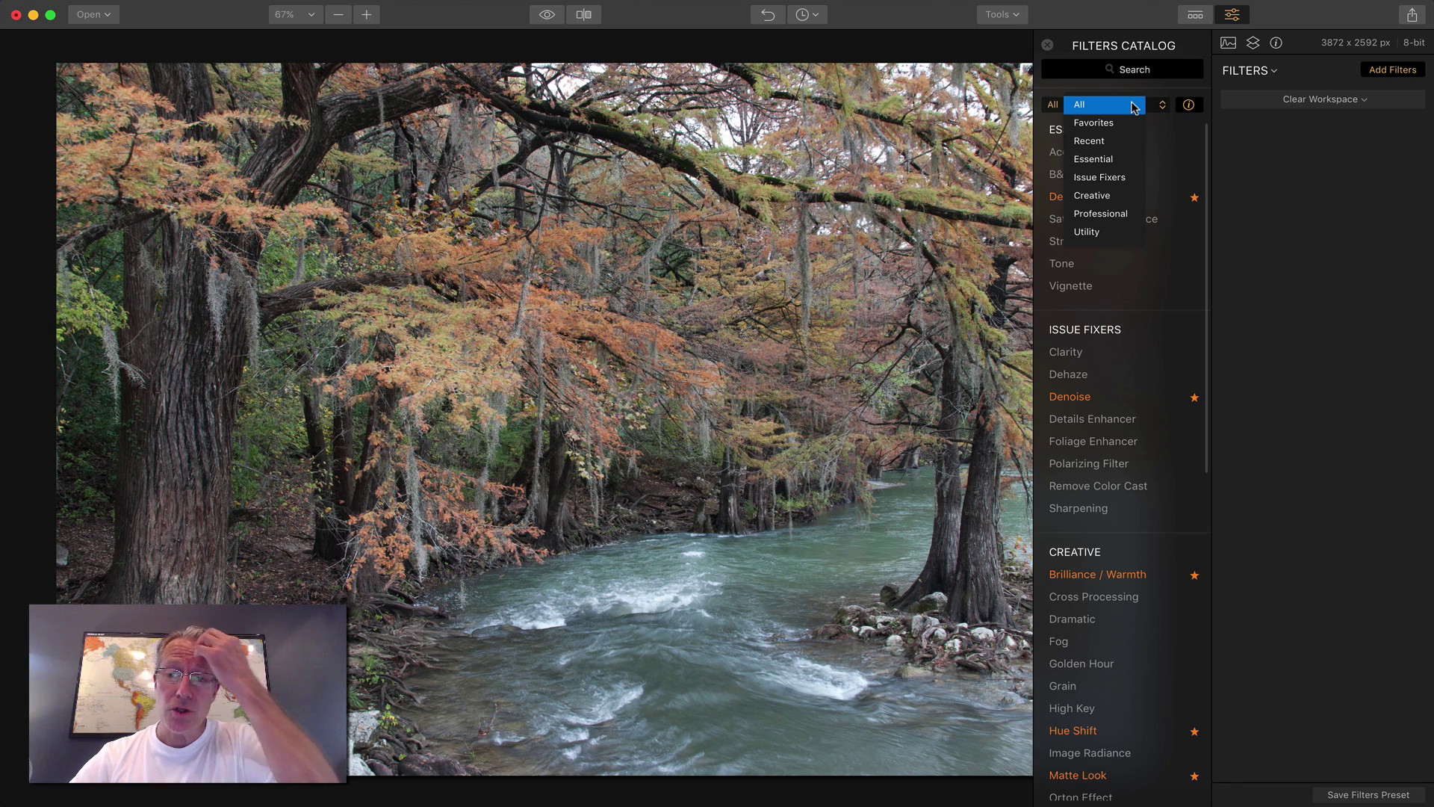
mouse_move(1162, 189)
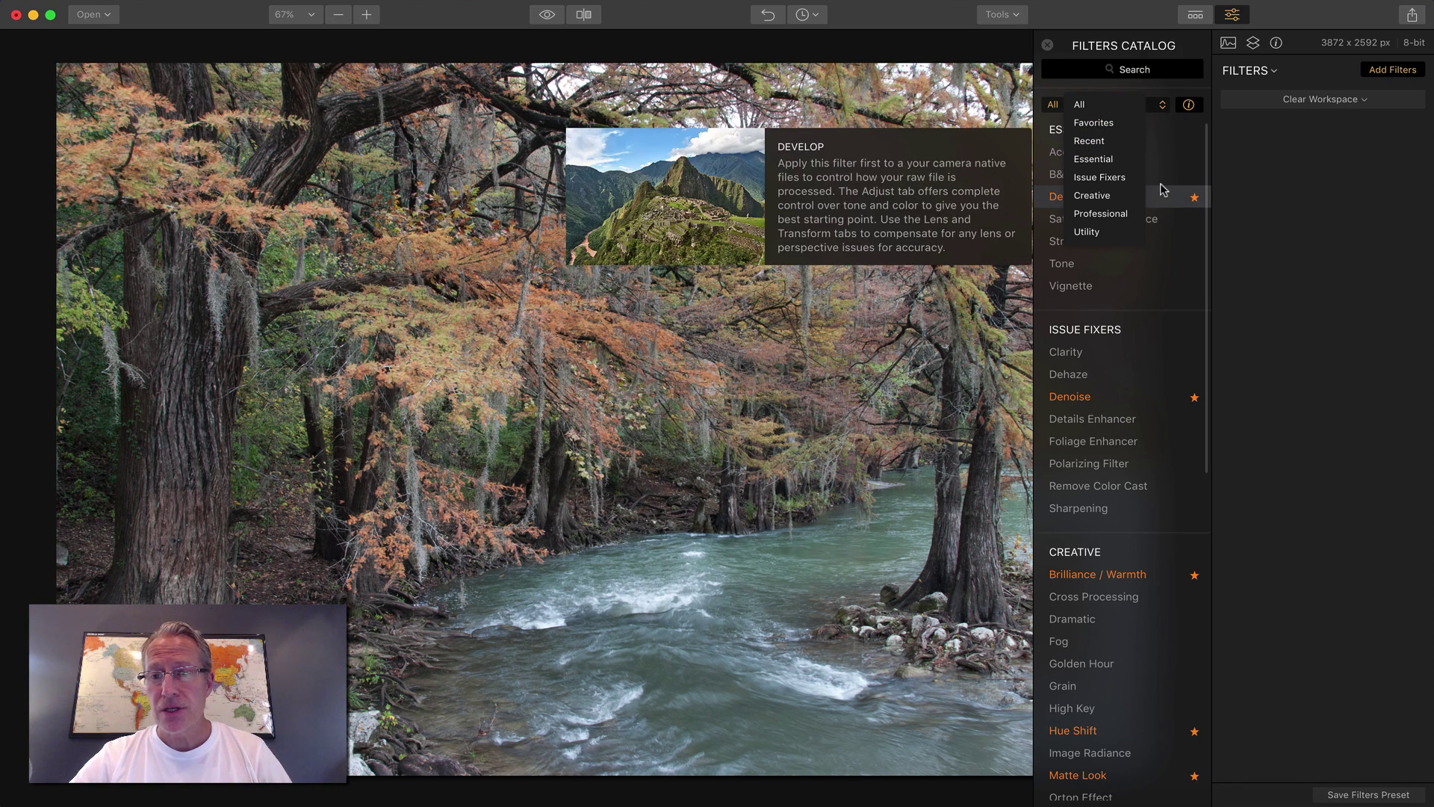
click(1095, 122)
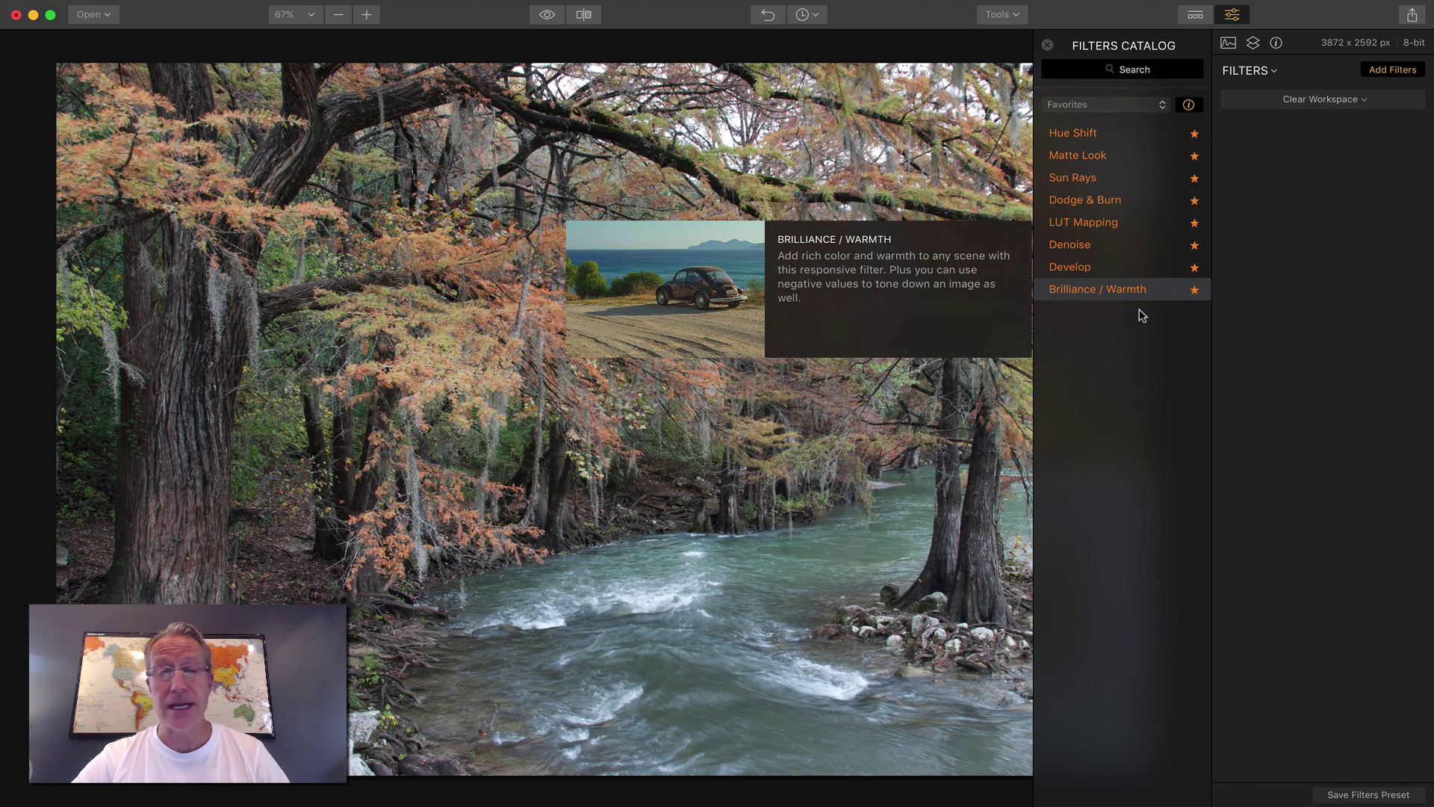
click(1116, 106)
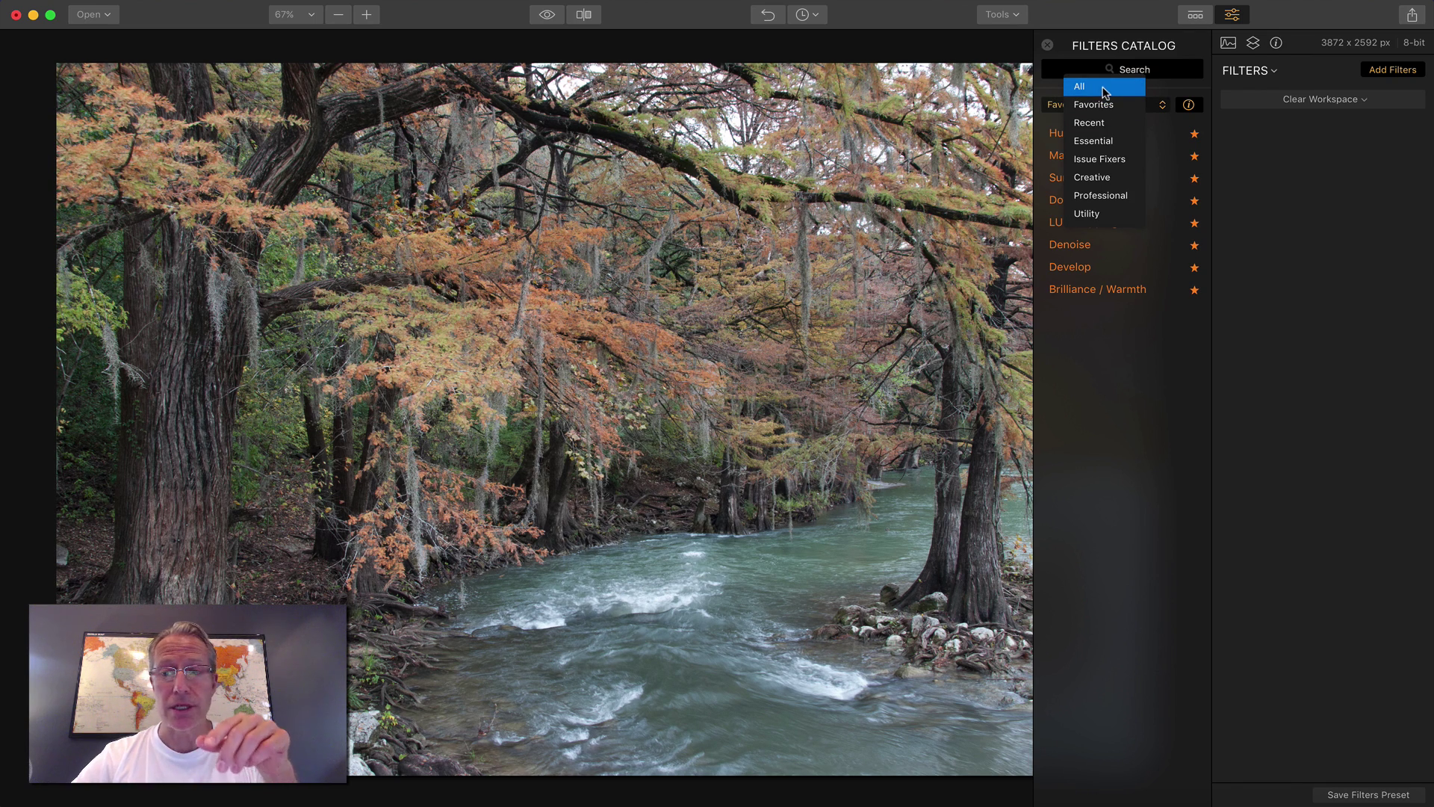
click(1090, 74)
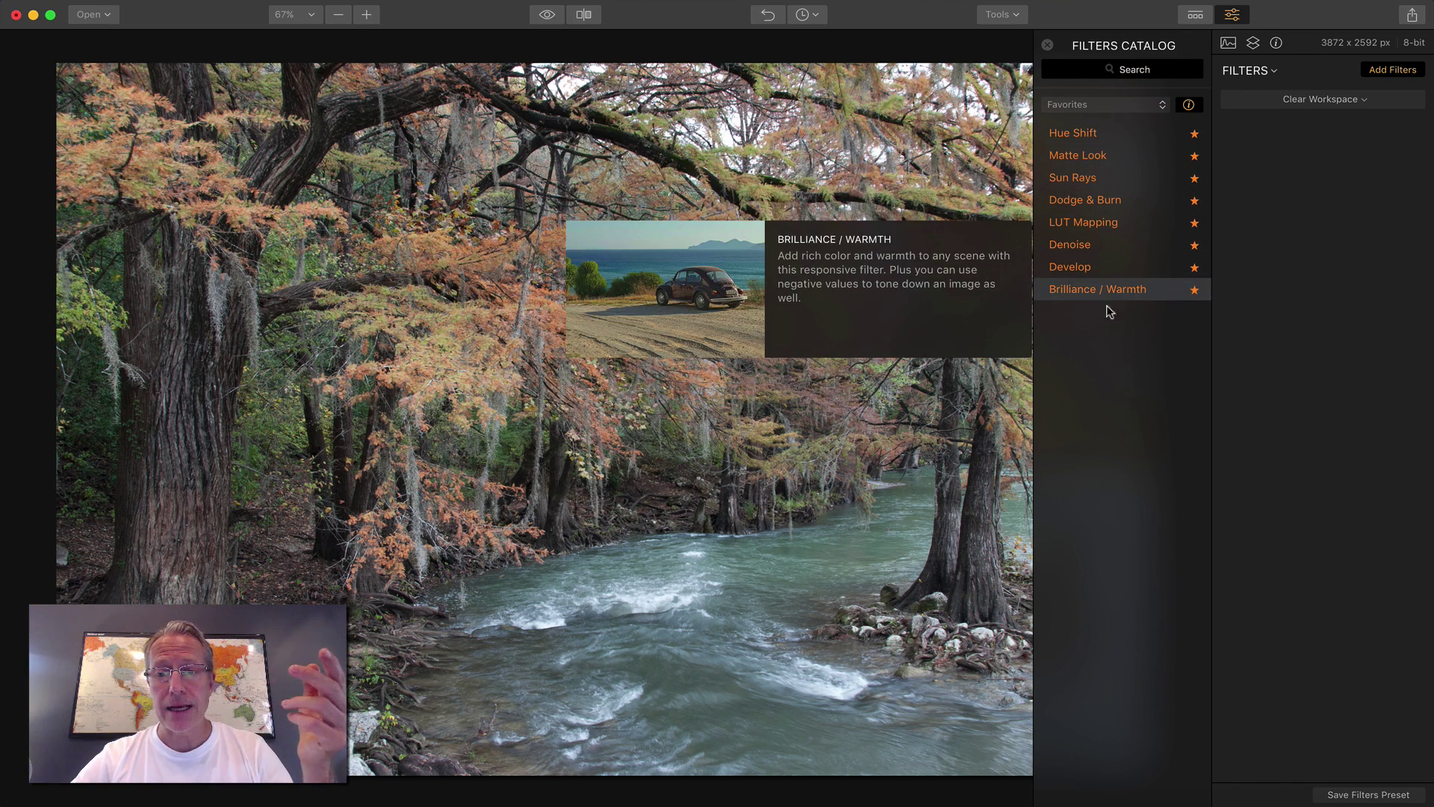
click(1084, 105)
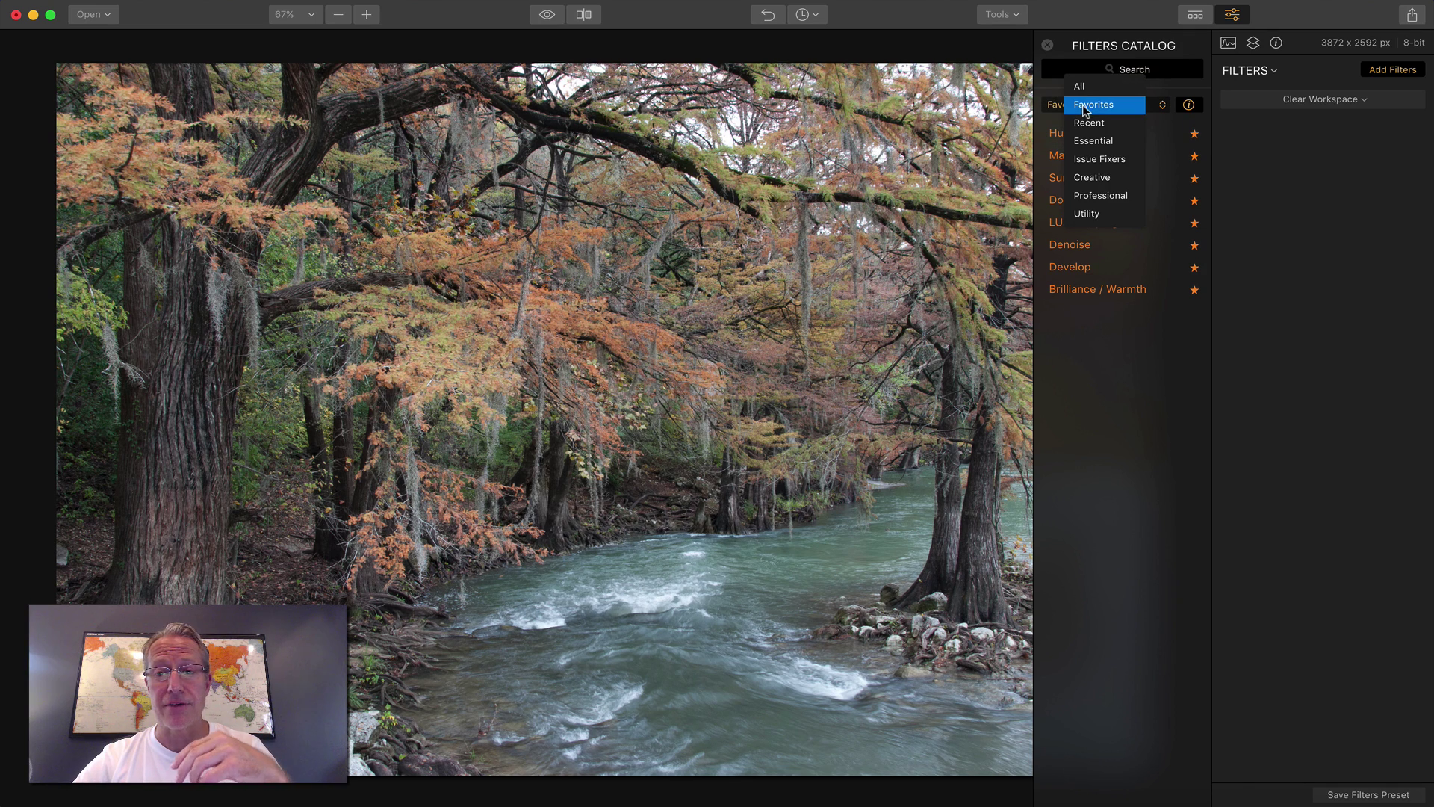
click(1088, 88)
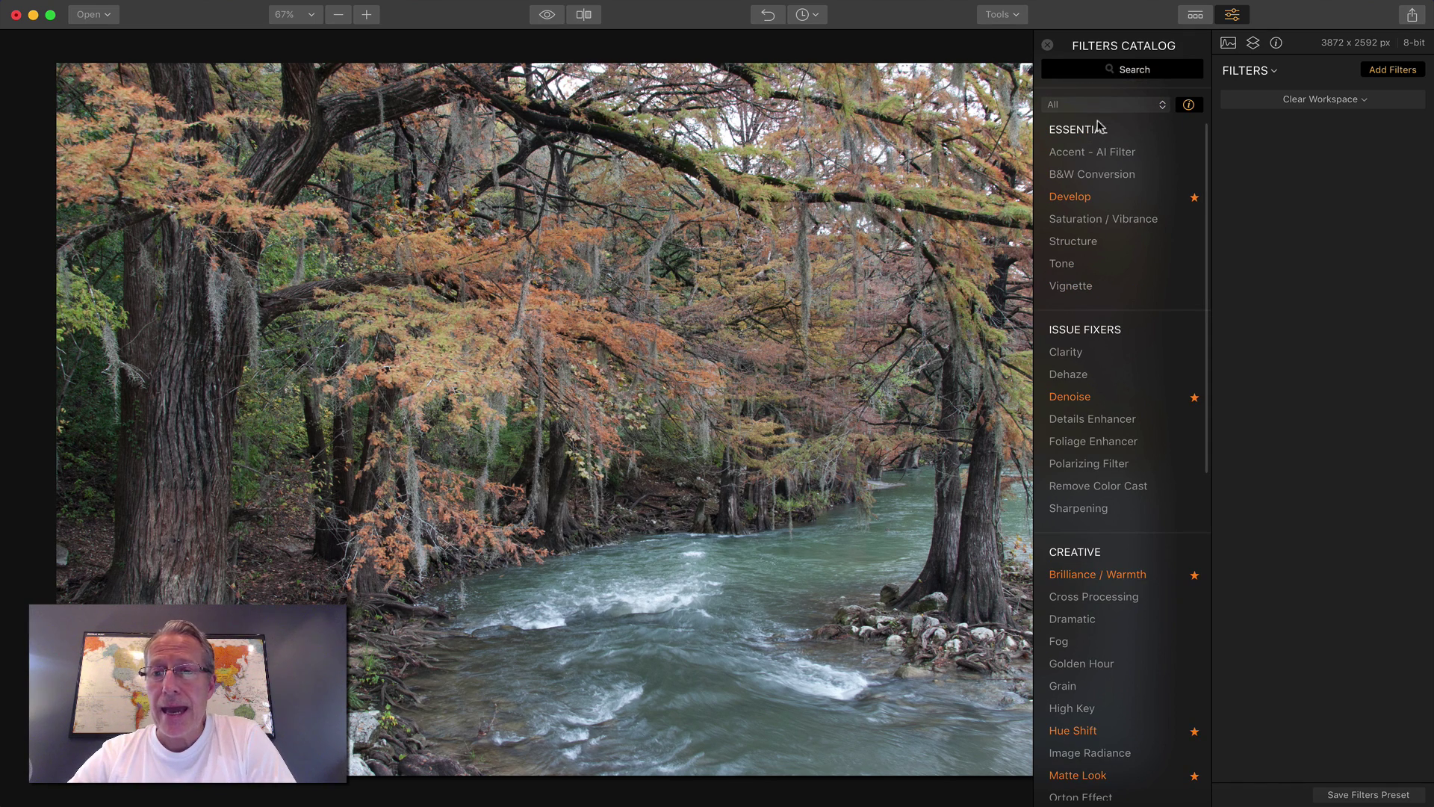
click(1096, 105)
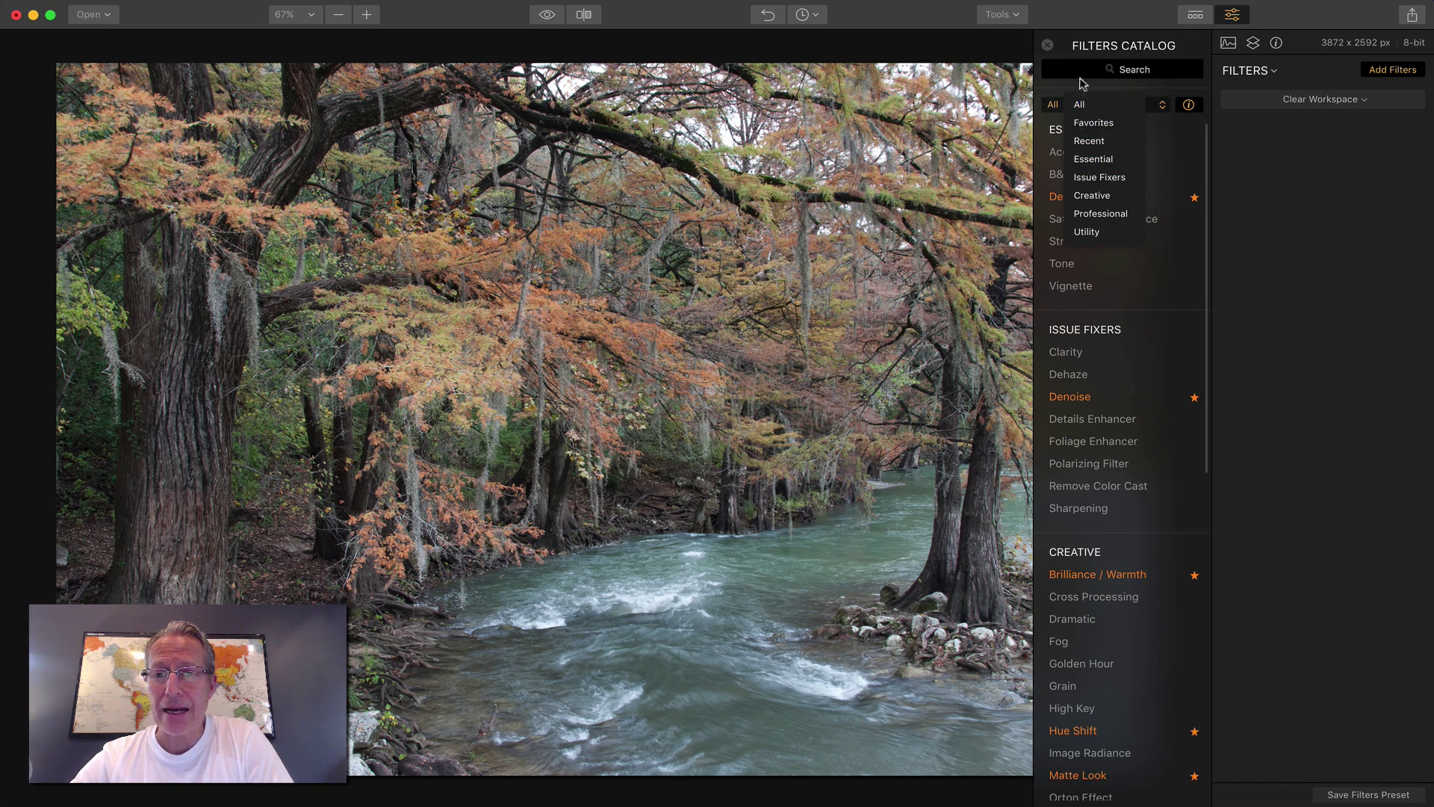
click(1083, 84)
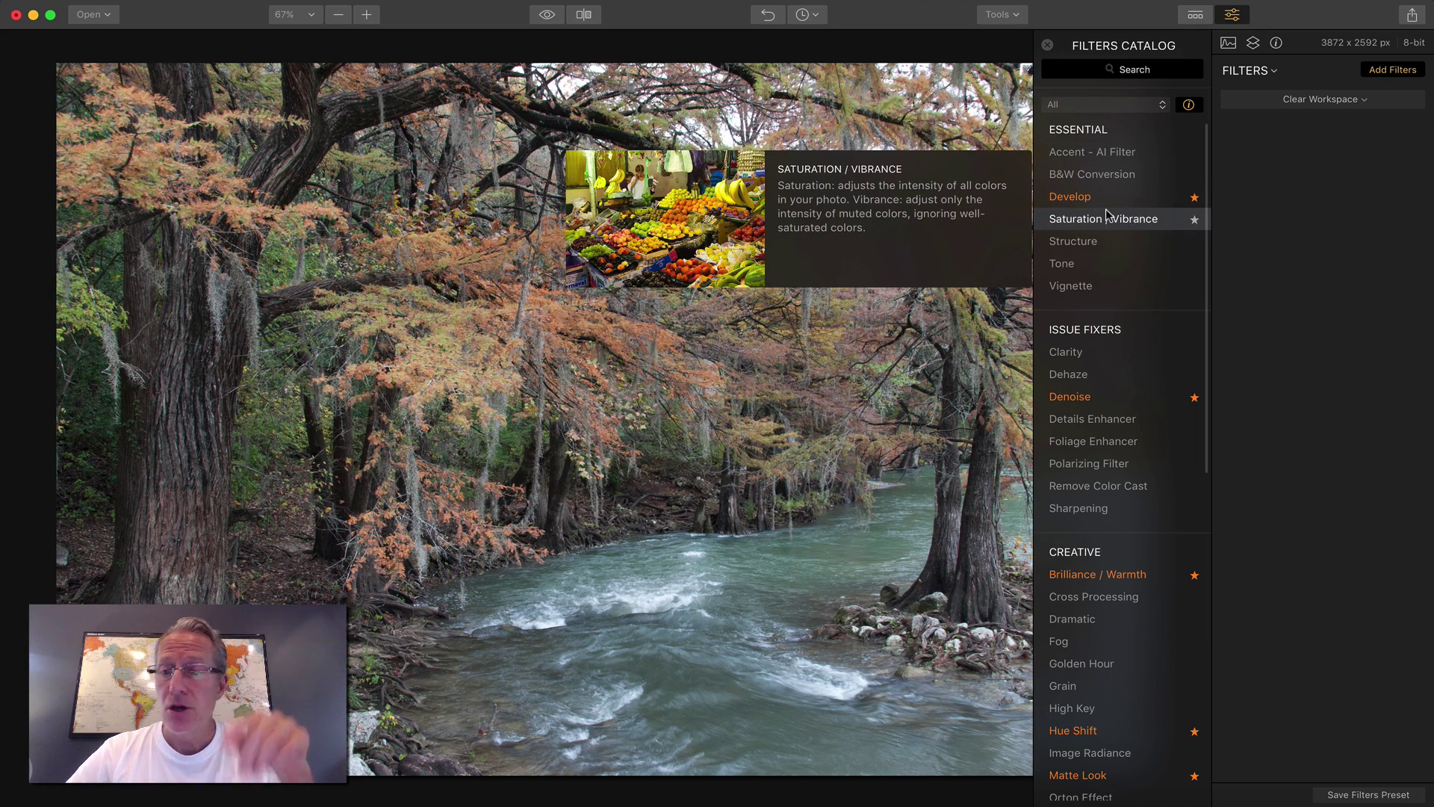
scroll(1111, 257, down, 5)
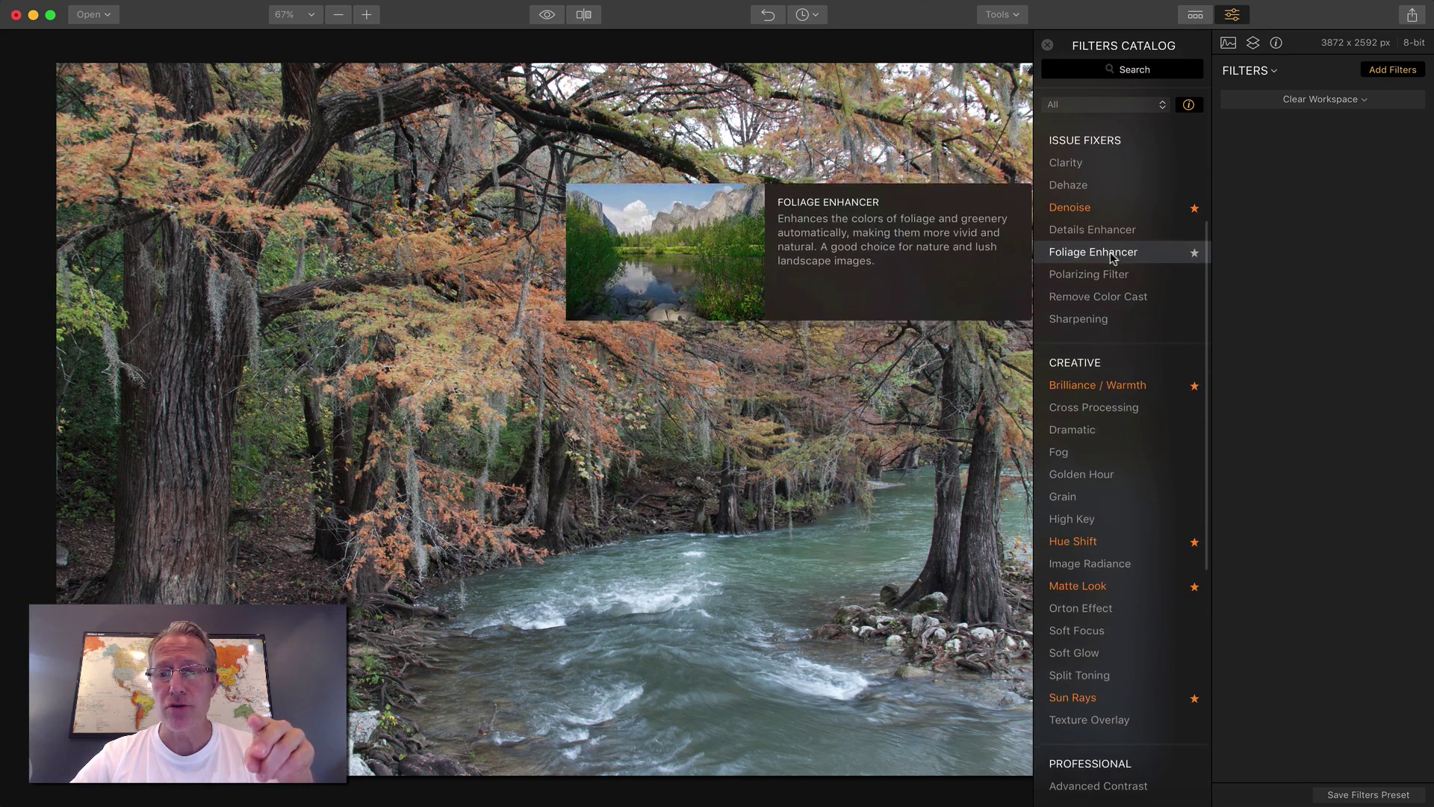
scroll(1112, 258, down, 3)
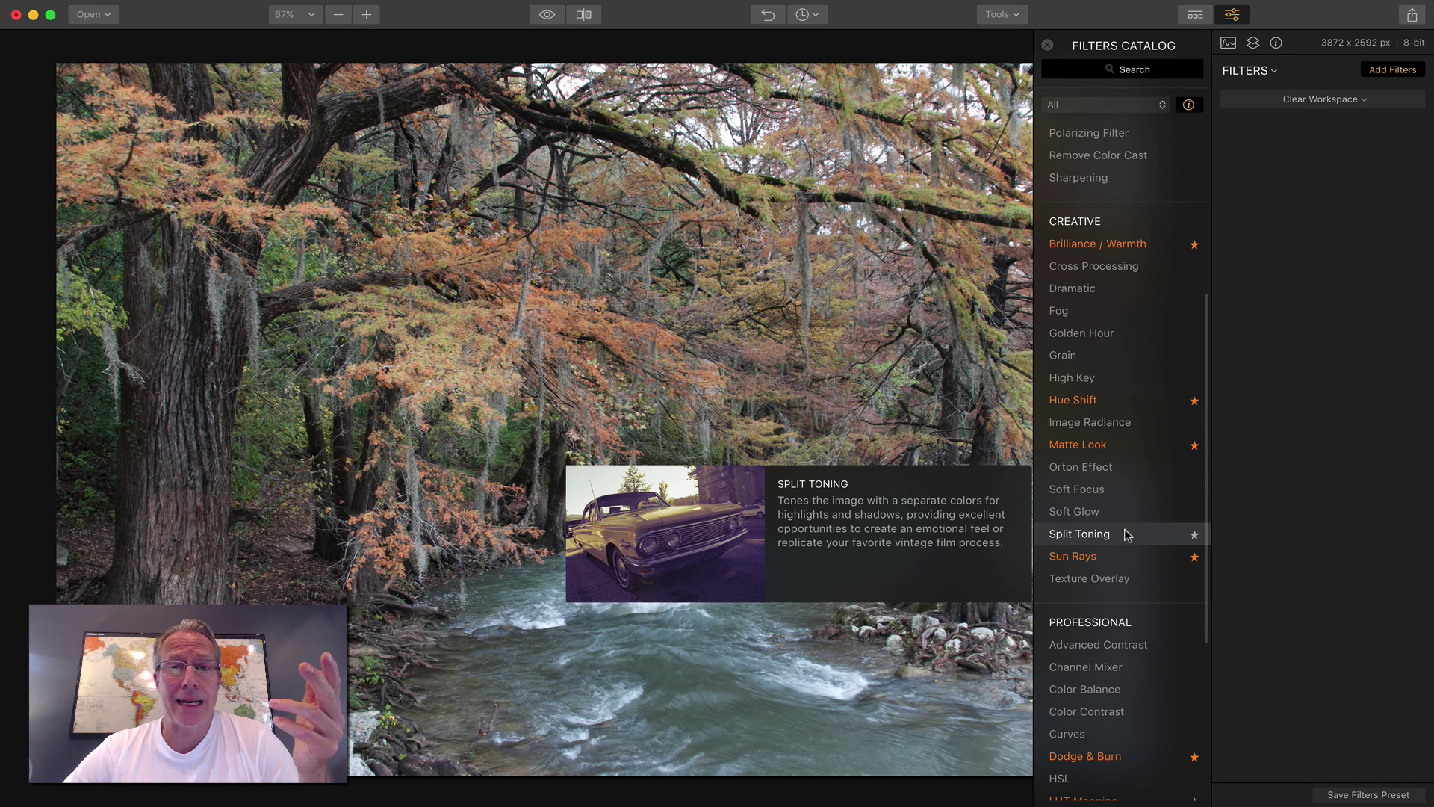
scroll(1102, 419, down, 6)
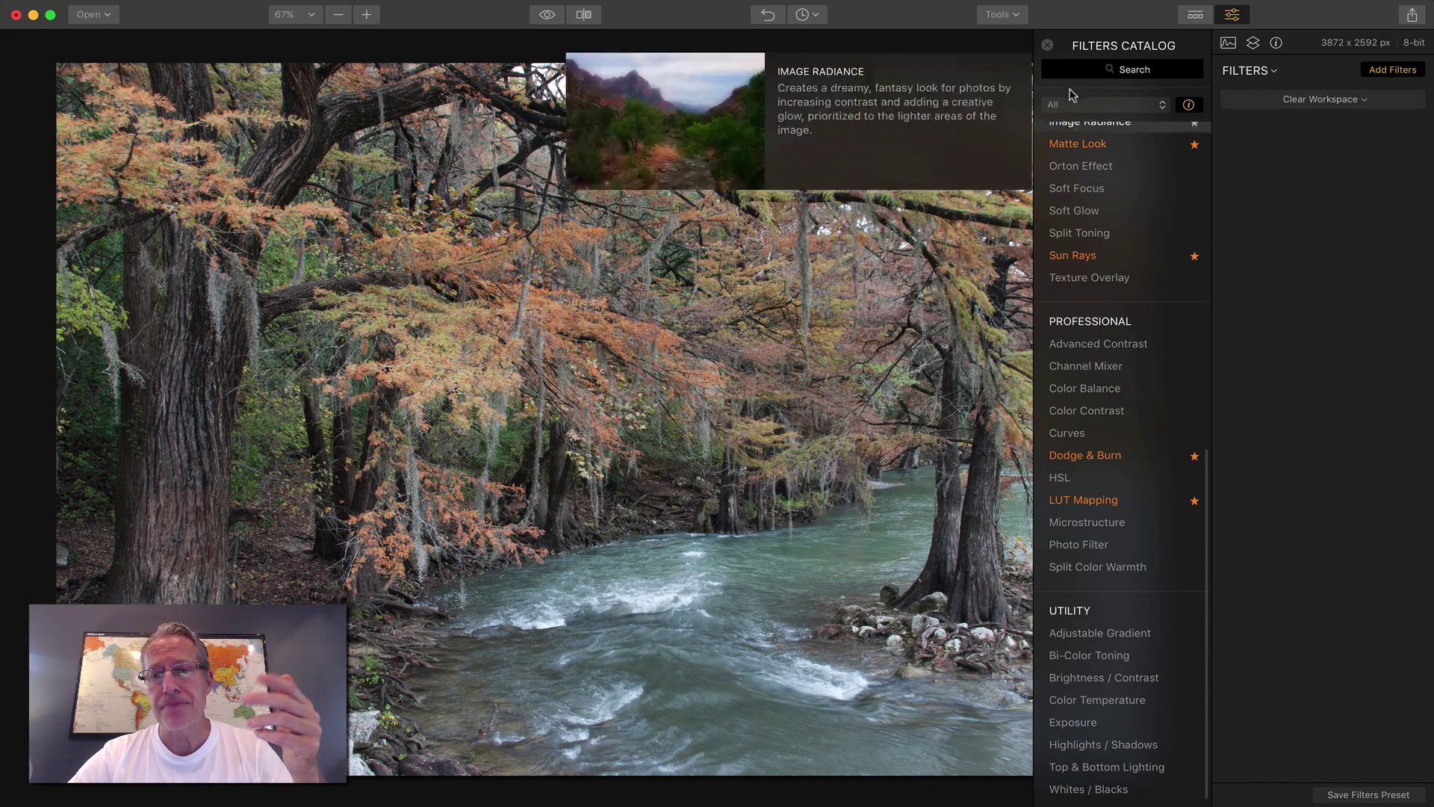
scroll(1169, 175, up, 10)
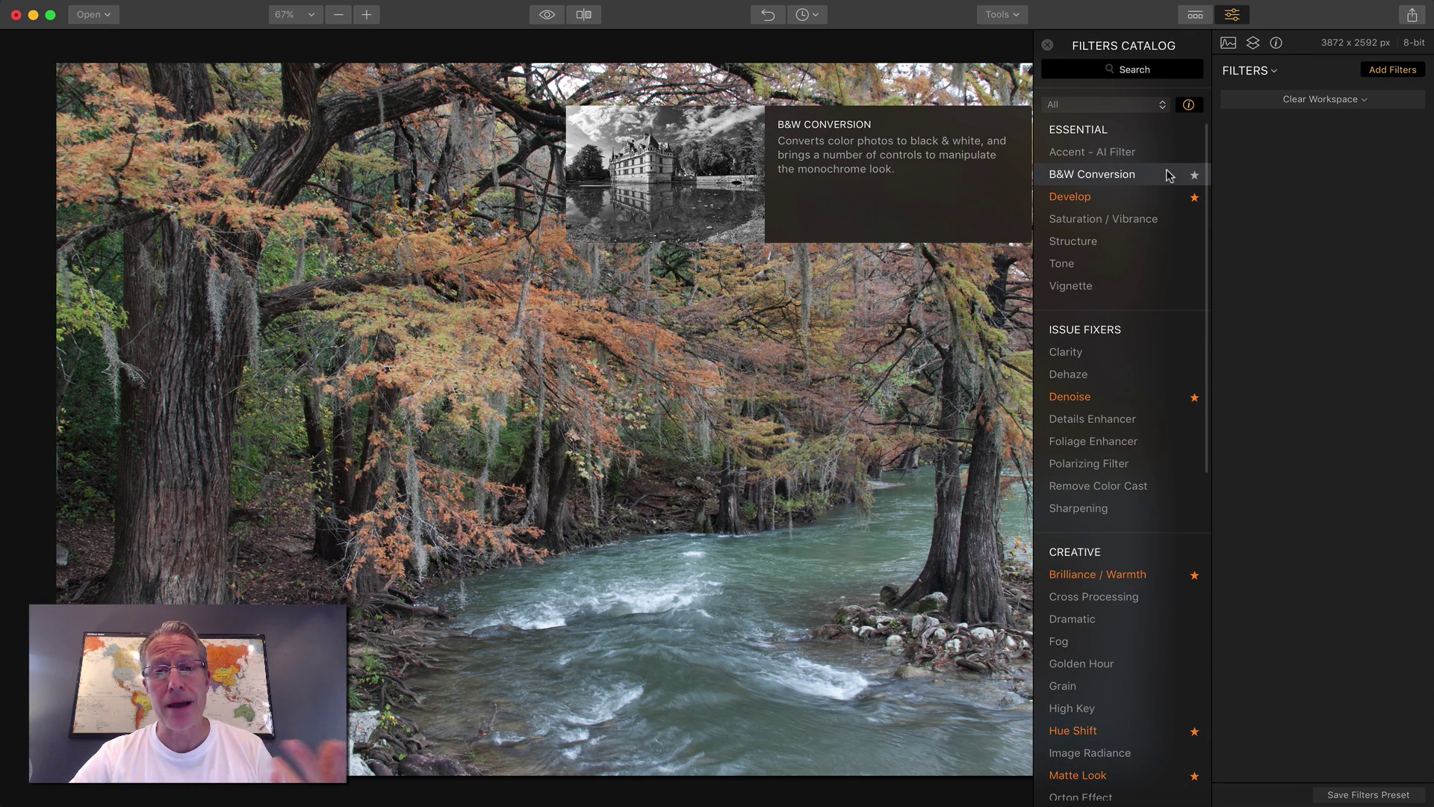
Add the Tone, Saturation / Vibrance and Brilliance / Warmth filters from the catalog, then close it.
click(1128, 268)
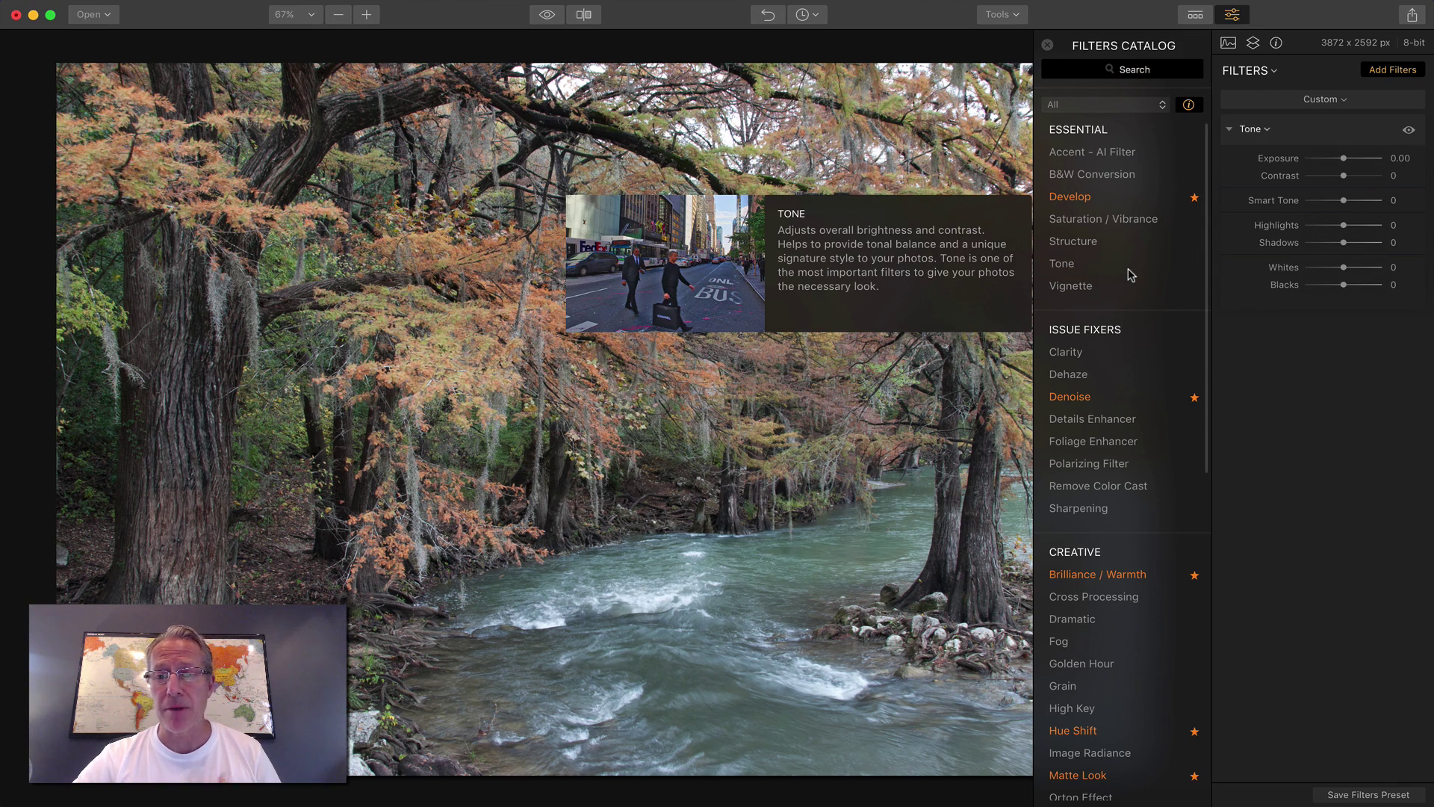
click(1139, 223)
click(1116, 572)
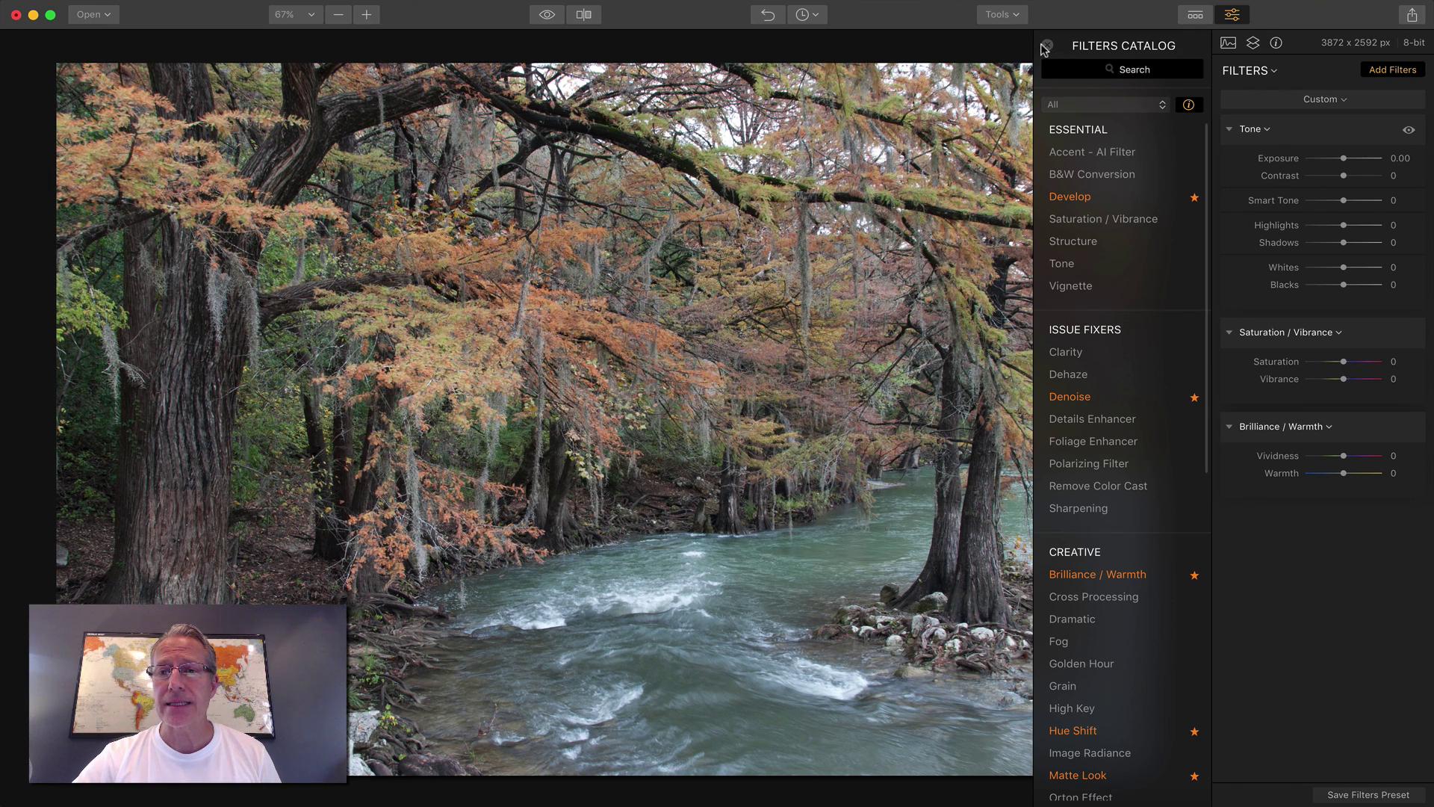
click(1401, 70)
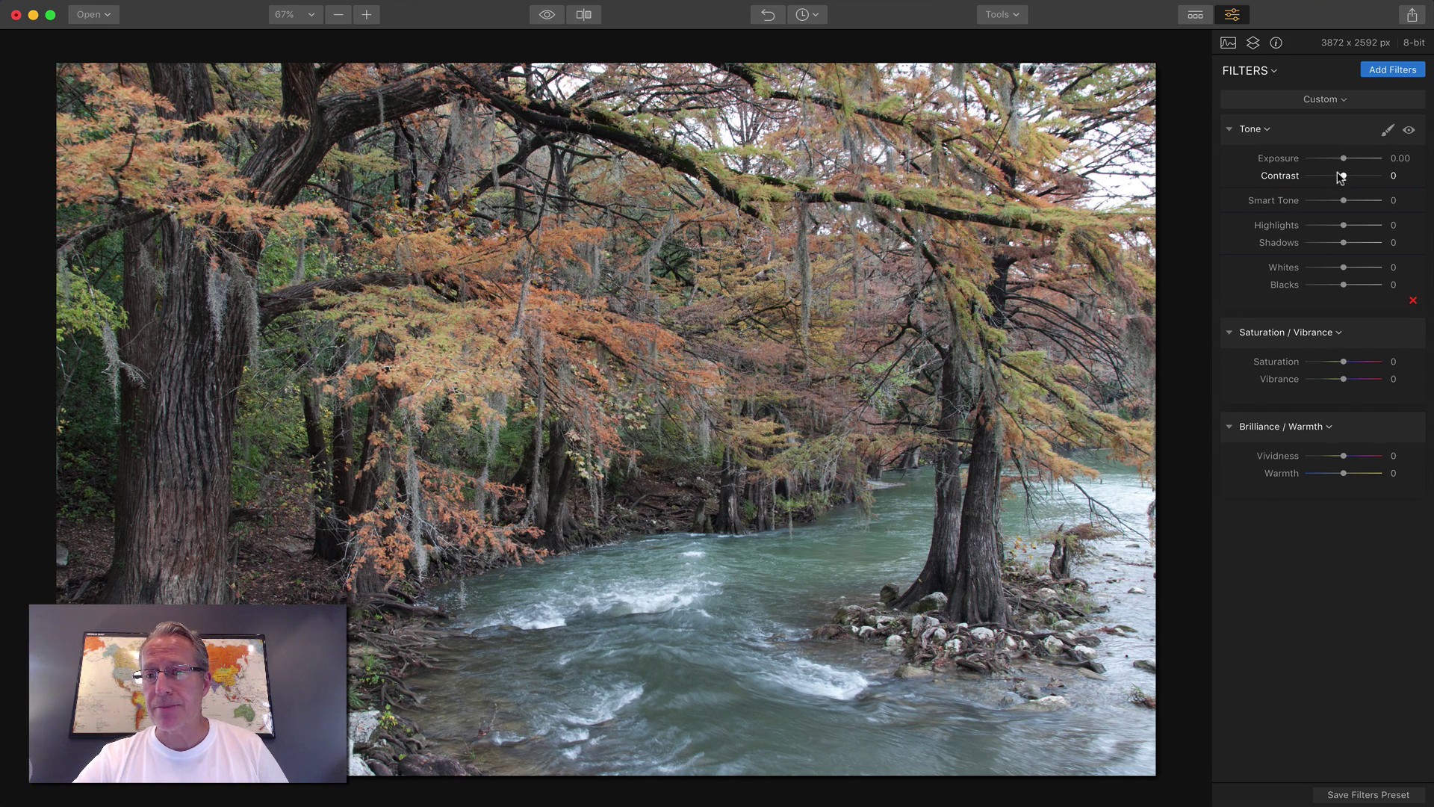
Set Contrast 40, Highlights -18, Whites -32, Saturation 8 and Warmth 22 on the photo.
mouse_move(1342, 177)
mouse_down()
mouse_move(1354, 177)
mouse_move(1339, 160)
mouse_up()
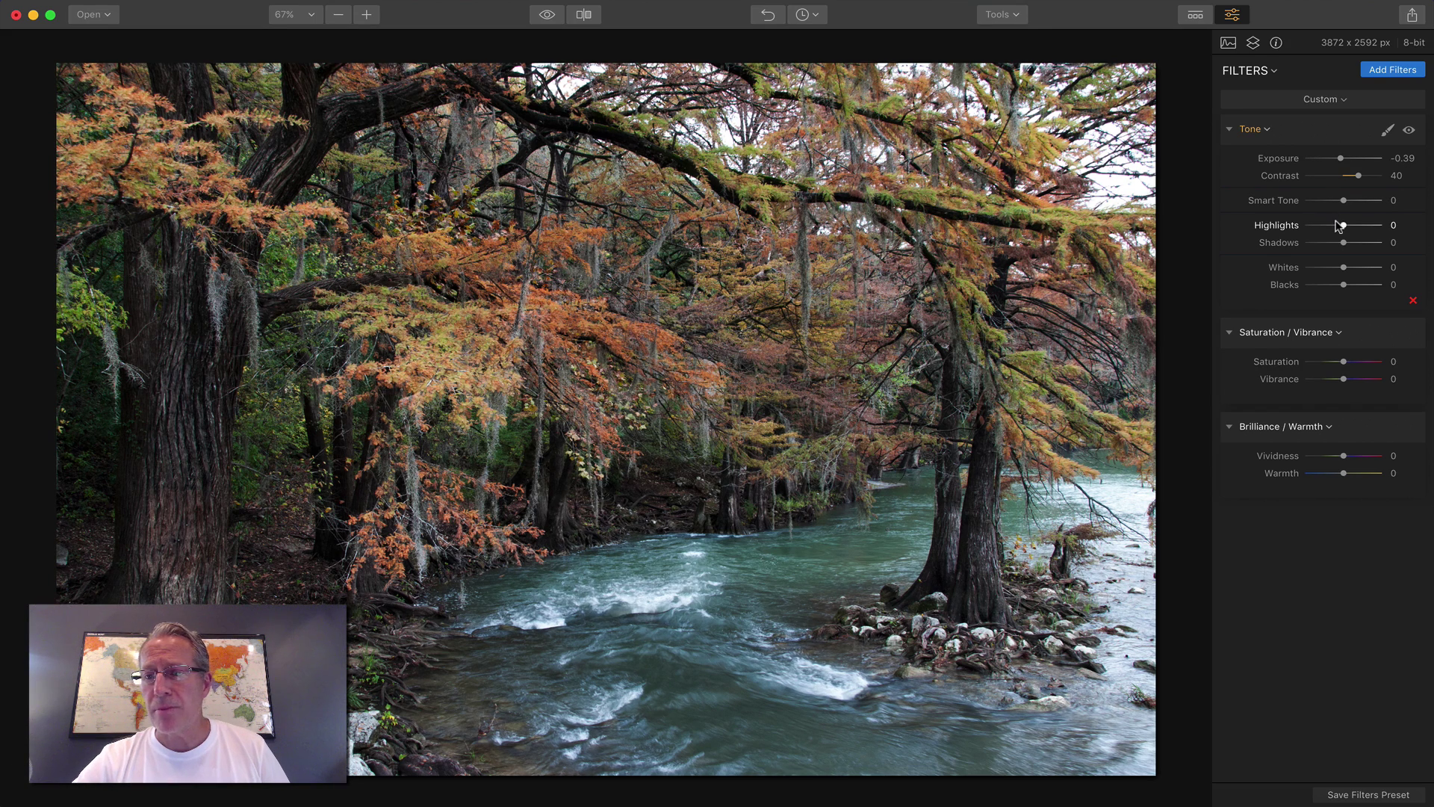
drag(1343, 225, 1331, 267)
drag(1341, 379, 1342, 379)
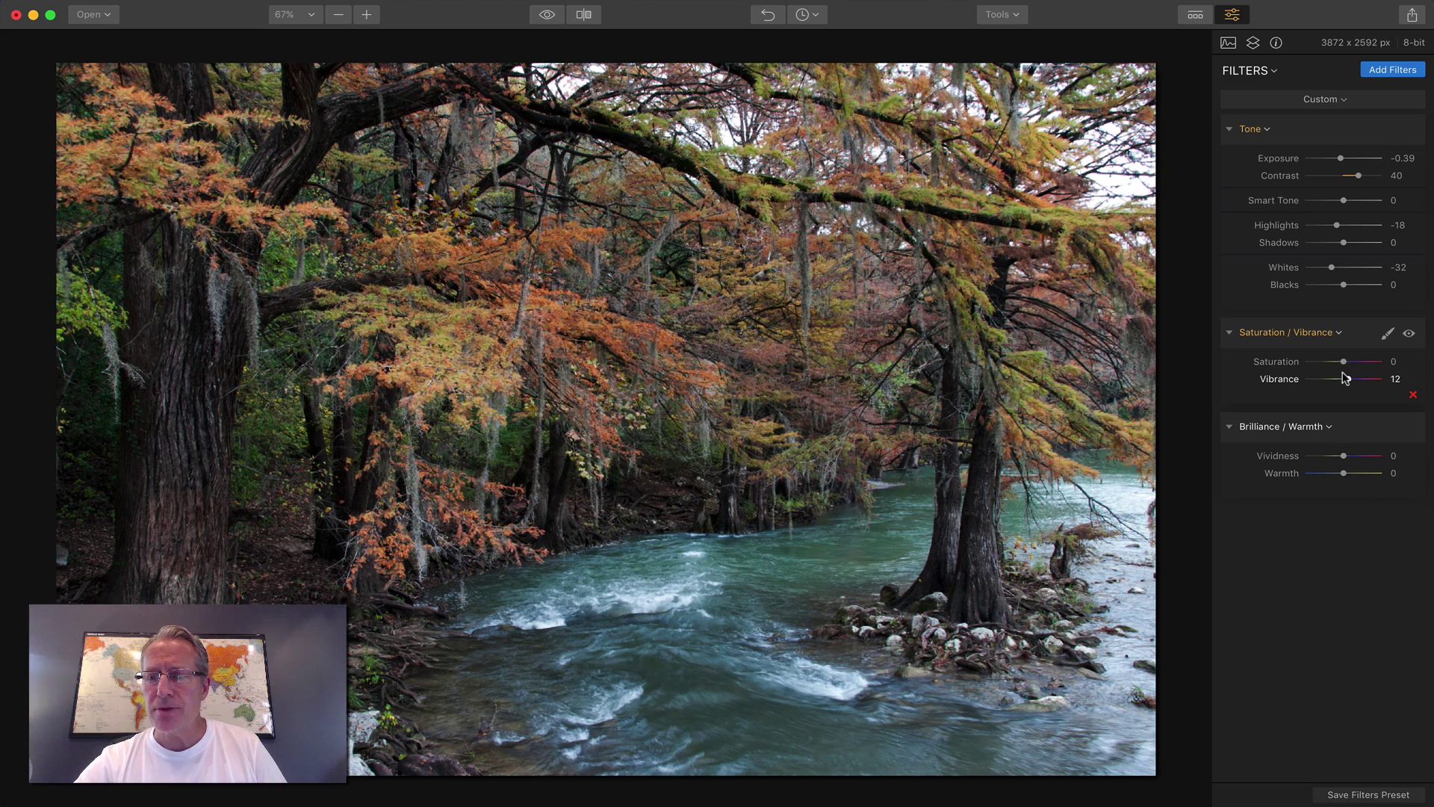
drag(1343, 361, 1347, 361)
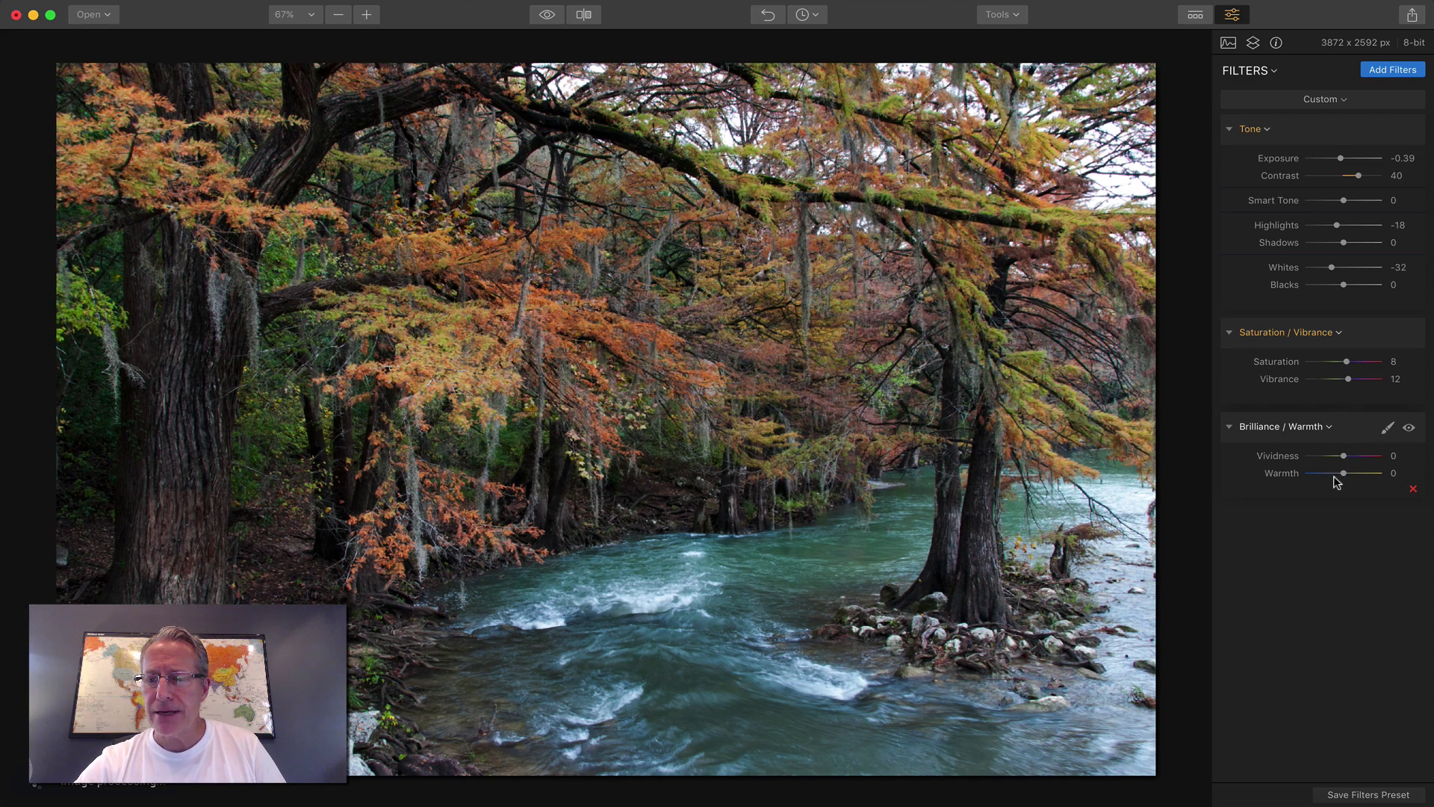
drag(1343, 473, 1346, 455)
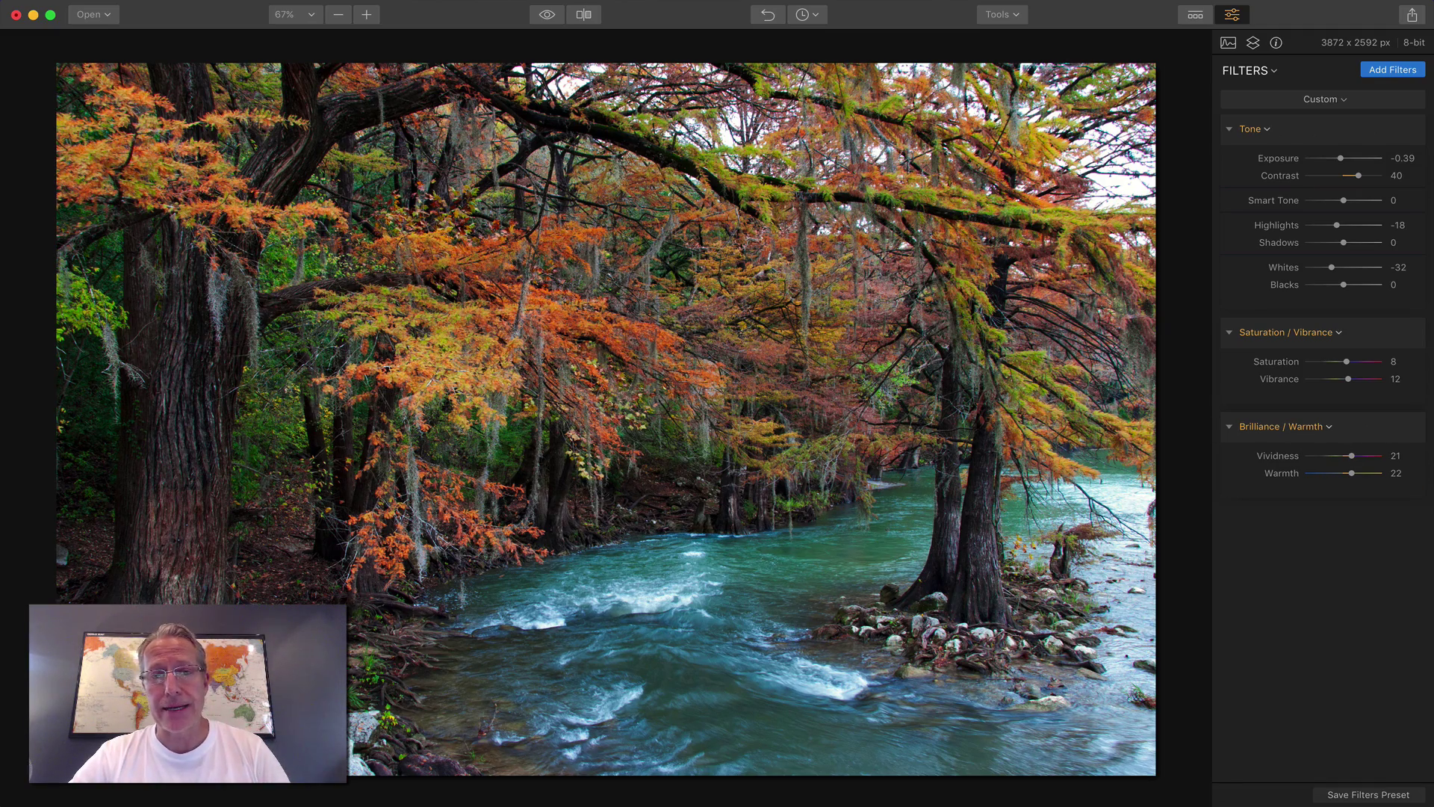
Compare the edit with the original using the show-original toggle and a movable before/after split.
click(545, 15)
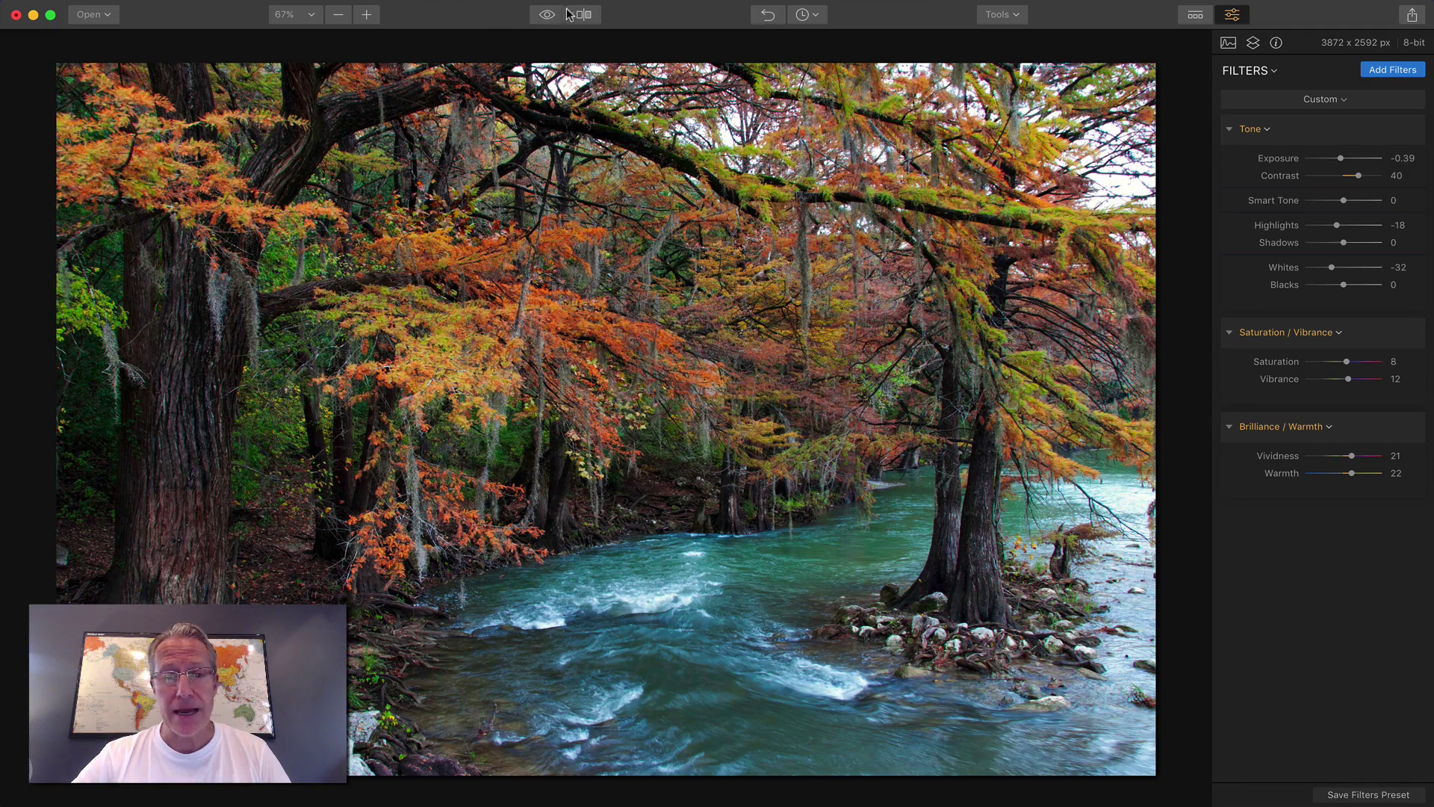
click(583, 14)
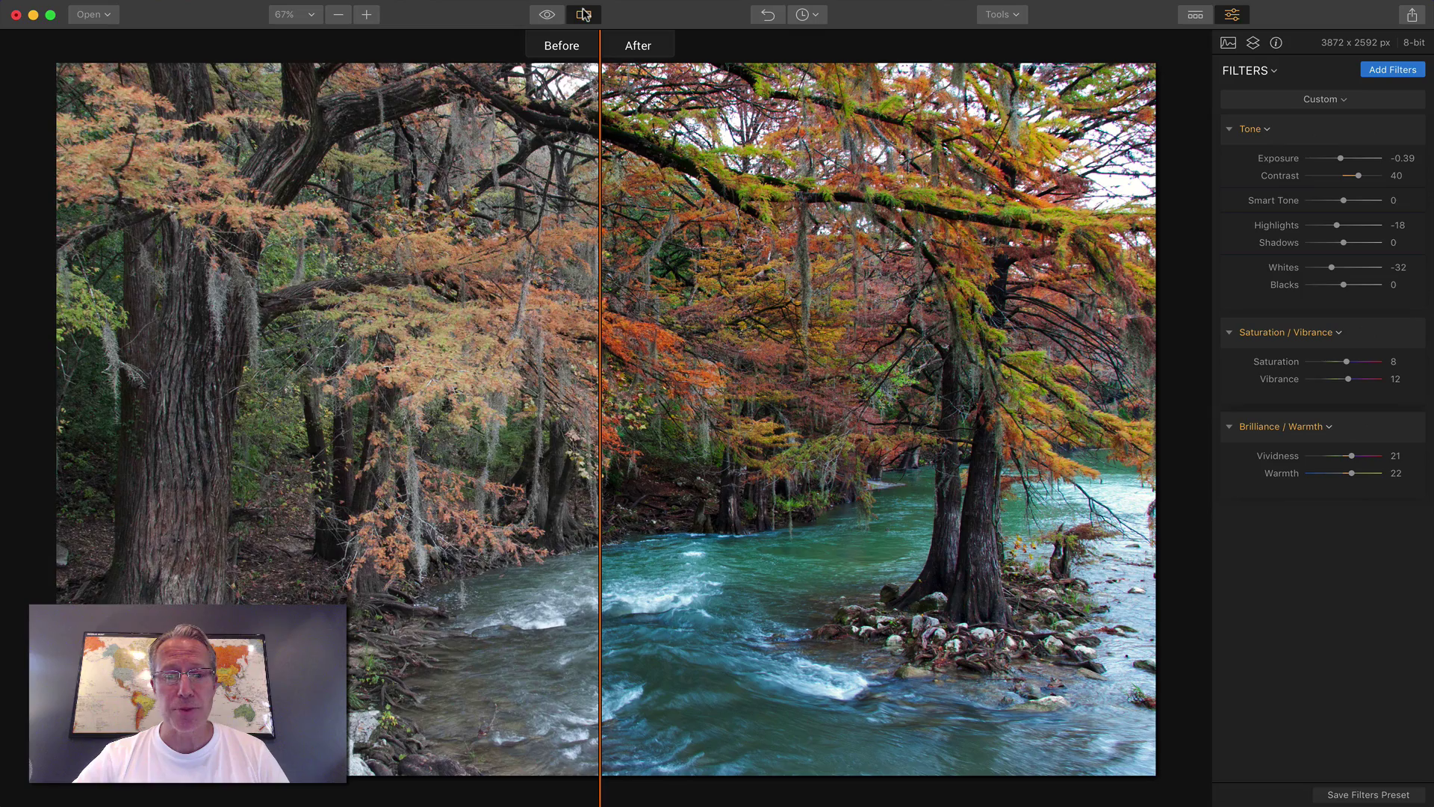
drag(598, 221, 568, 243)
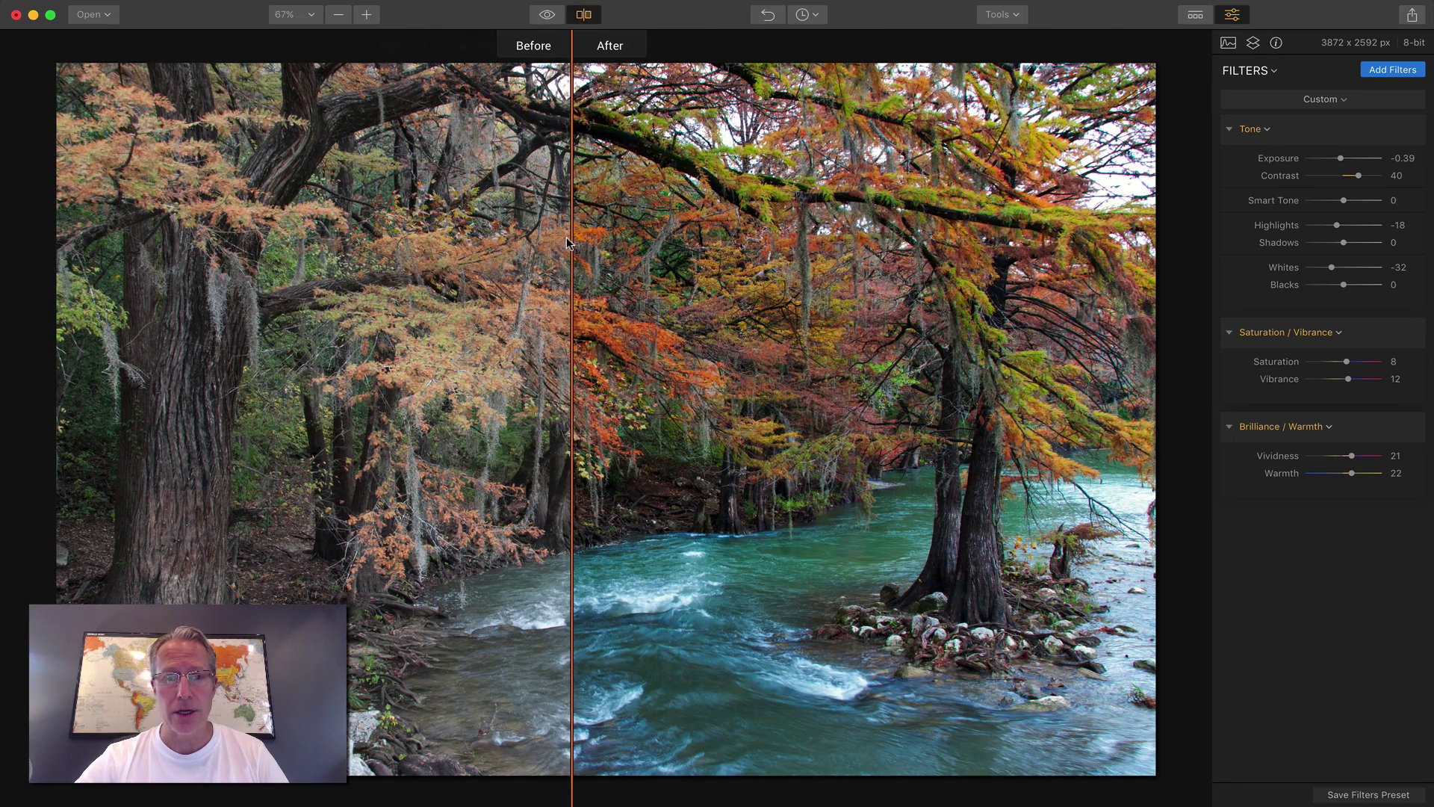
click(582, 16)
click(546, 16)
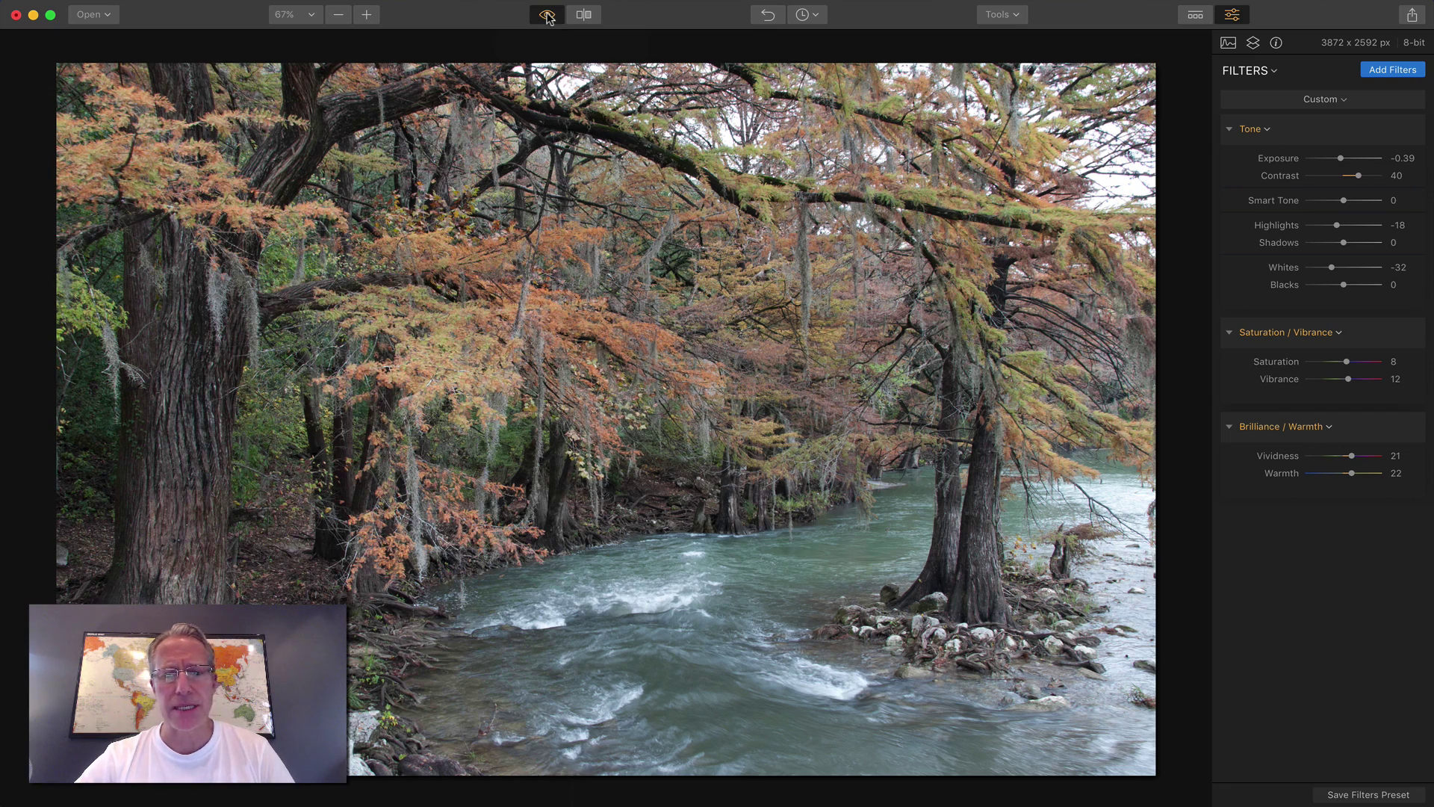
click(546, 16)
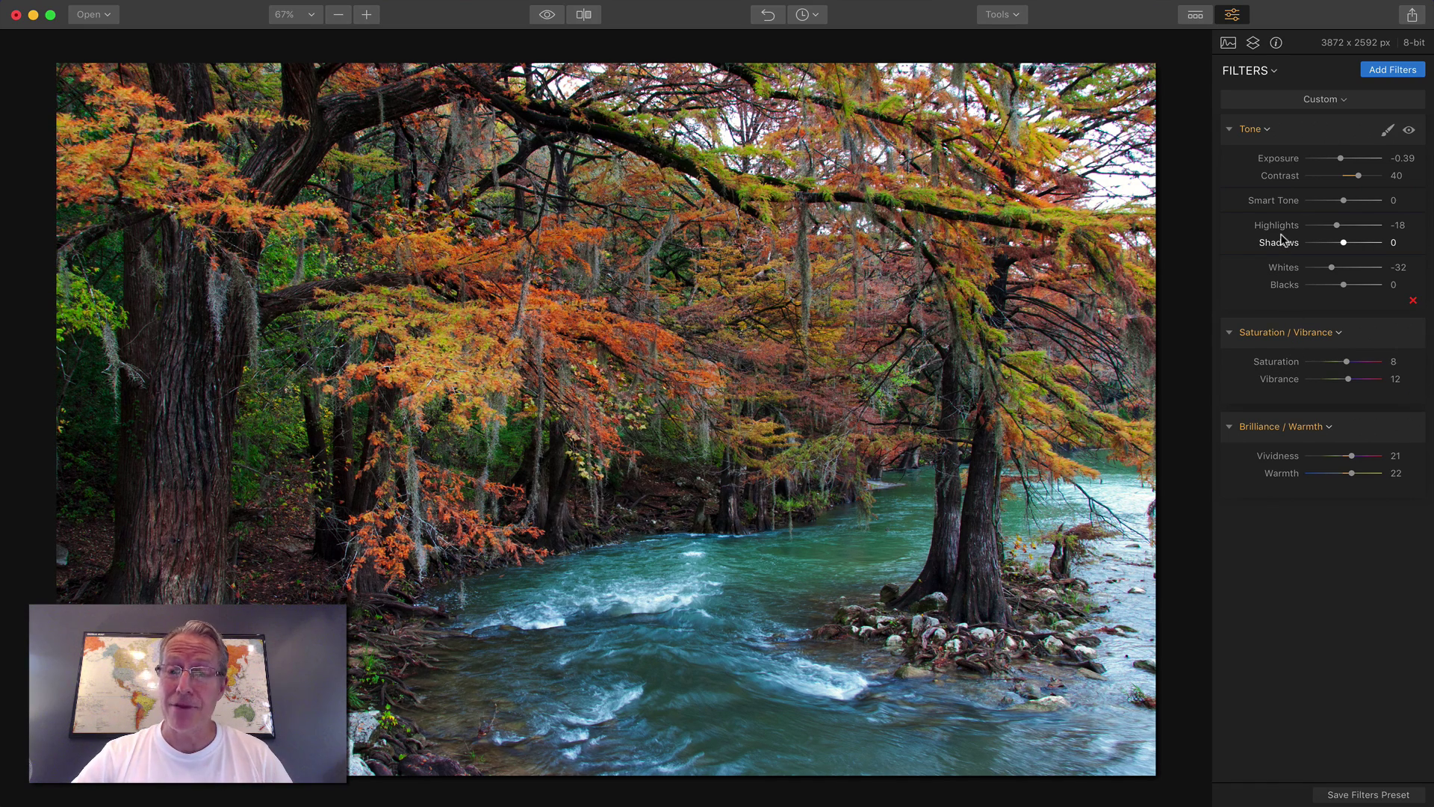
Add the Image Radiance filter from the Filters Catalog.
click(1393, 70)
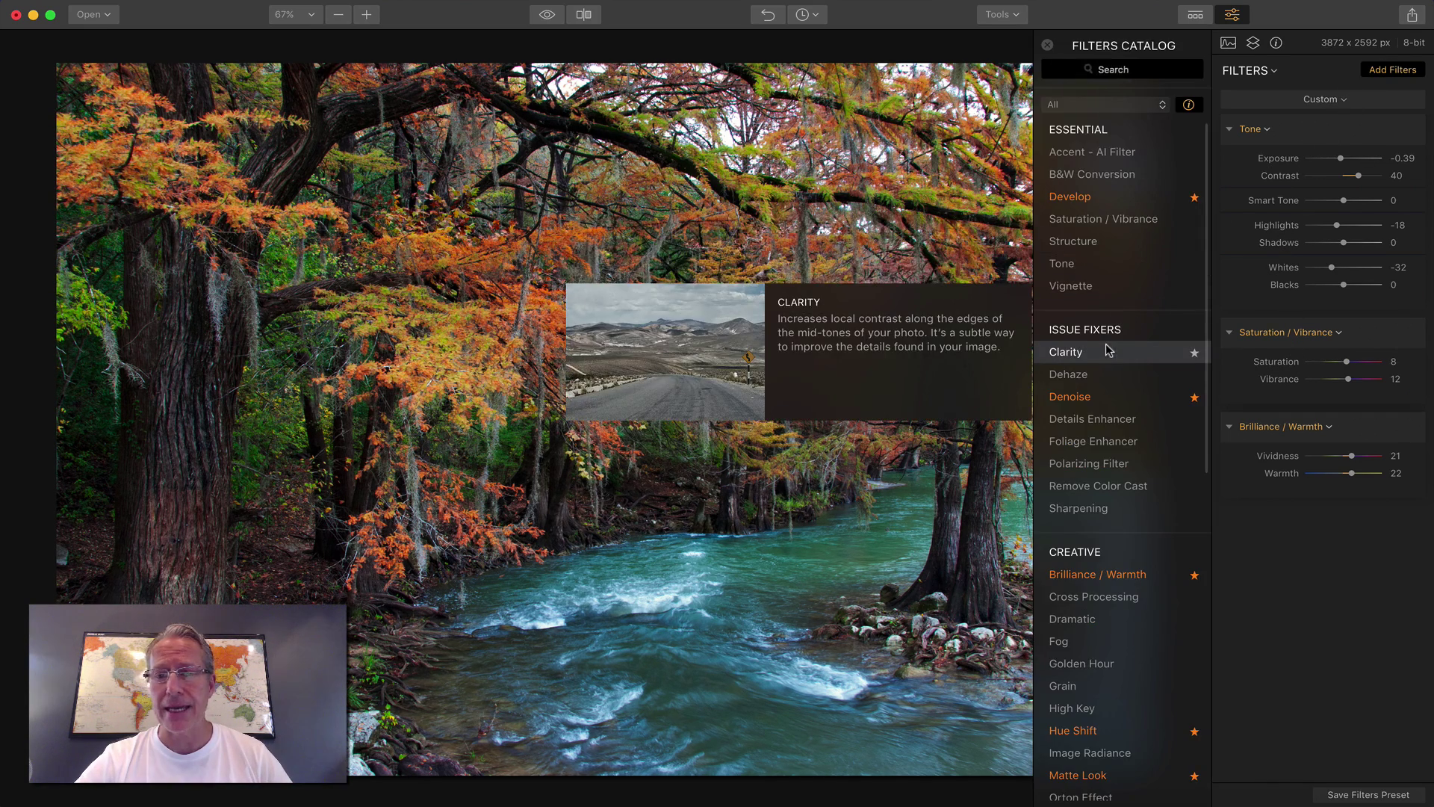
scroll(1108, 351, down, 8)
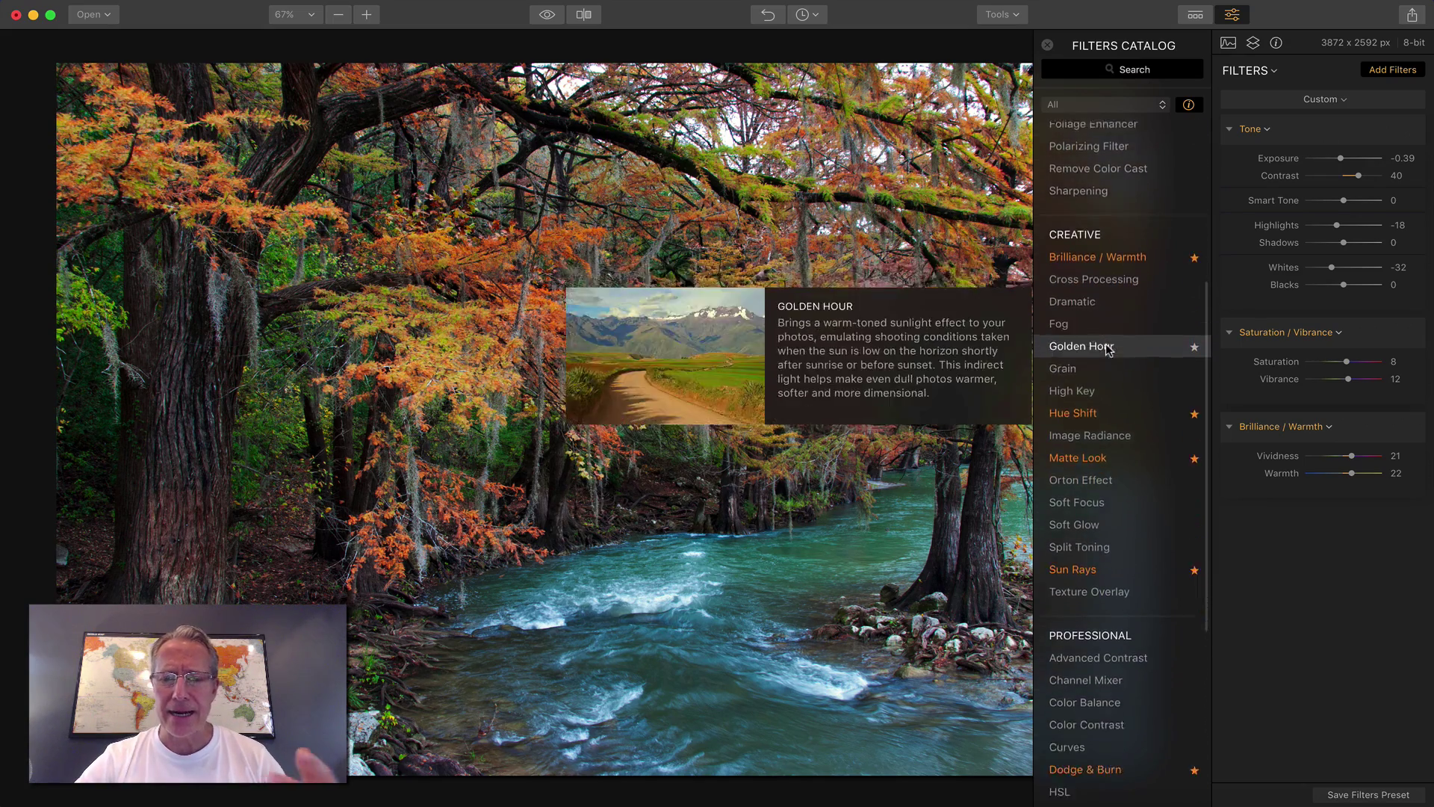
scroll(1118, 411, down, 1)
click(1117, 415)
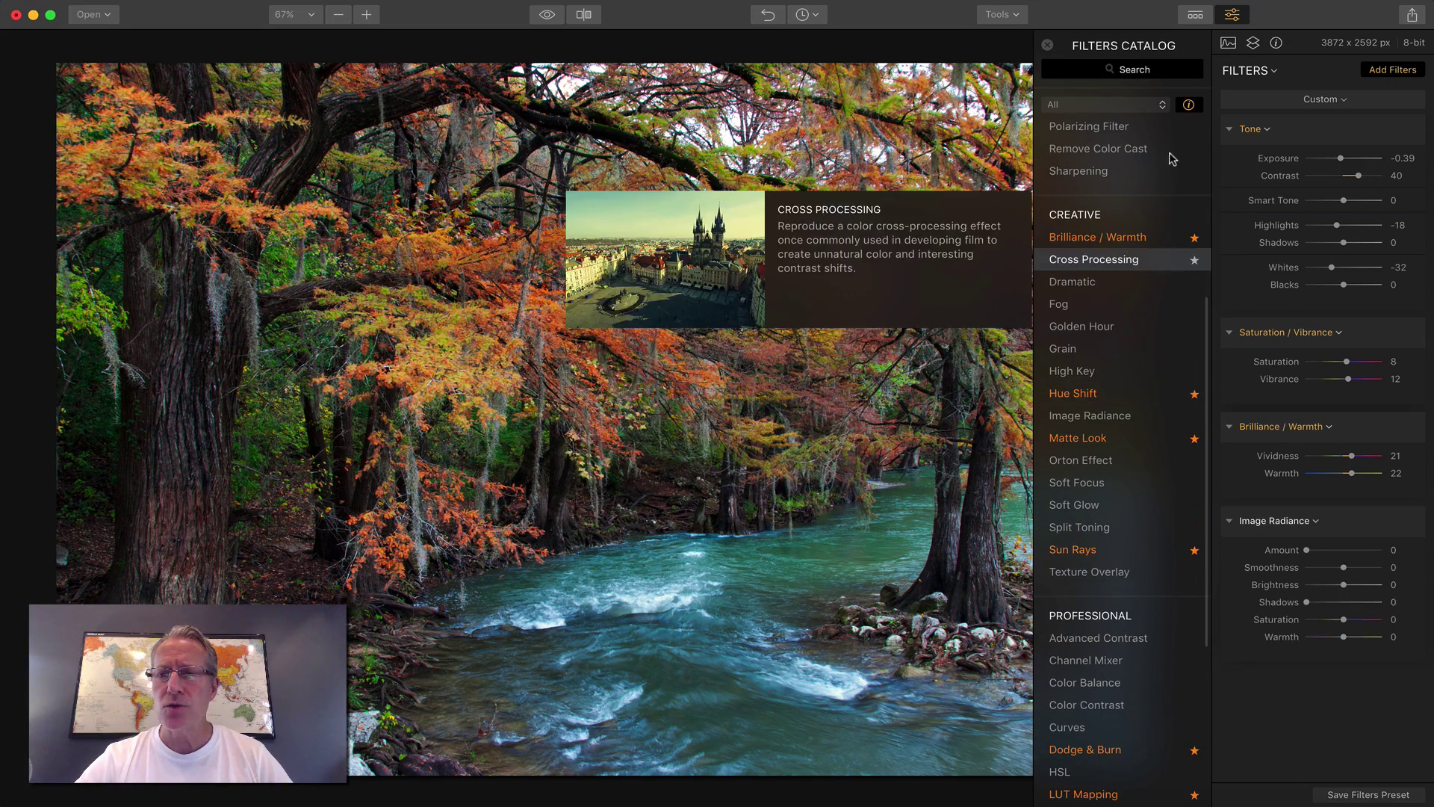
click(1047, 46)
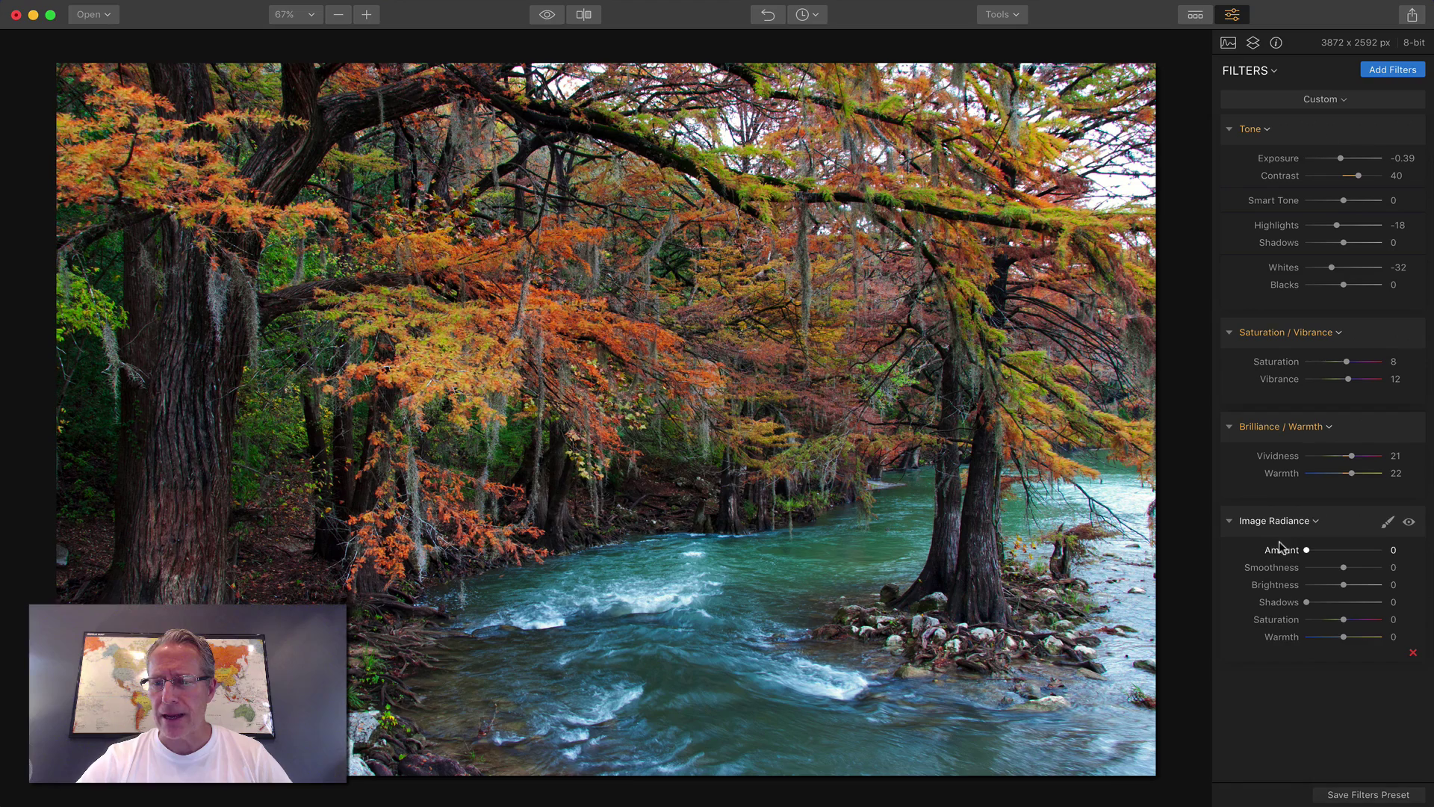
Set Image Radiance to Amount 71, Smoothness -26, Brightness -31, and compare it on and off.
drag(1309, 550, 1326, 586)
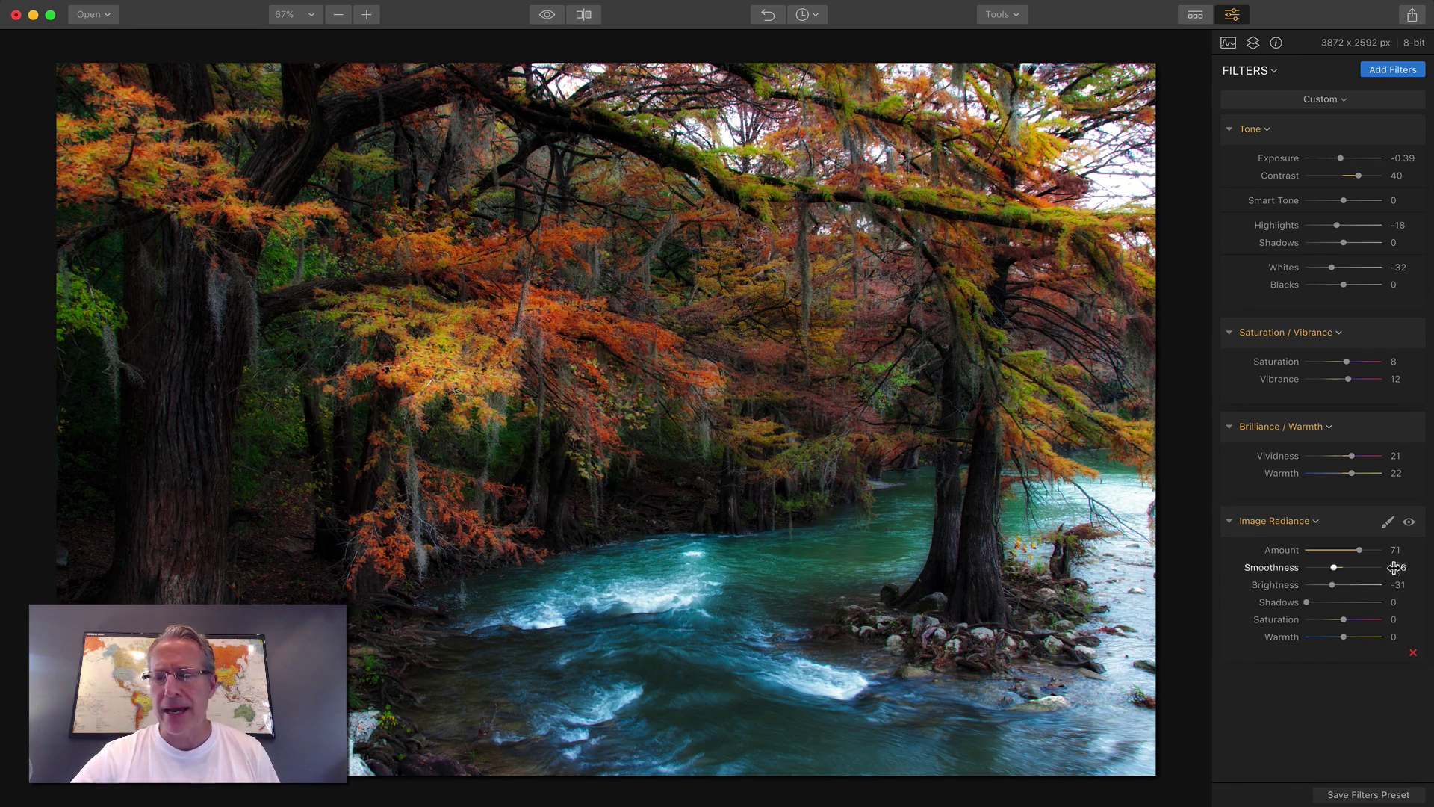
click(1408, 522)
click(1407, 520)
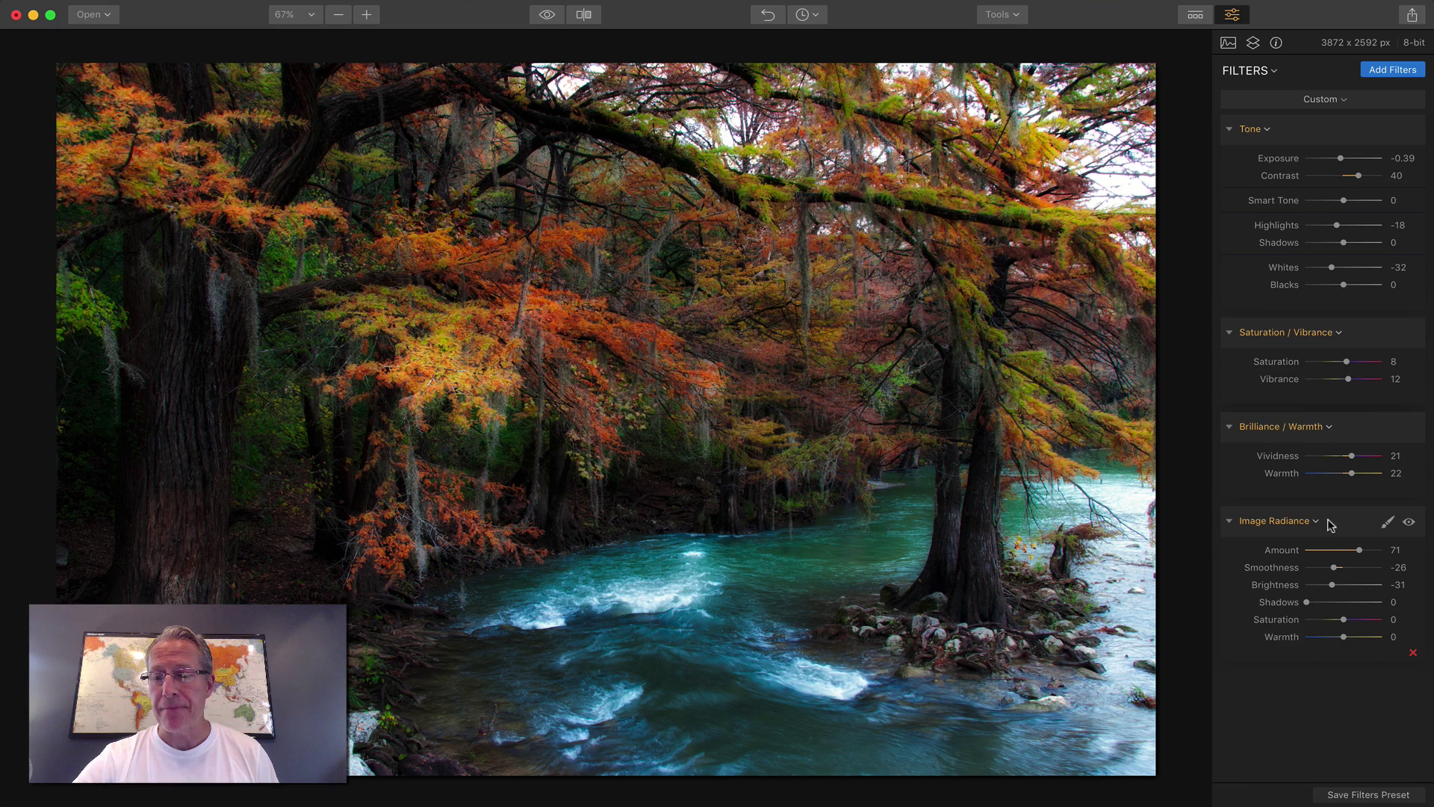
click(1381, 524)
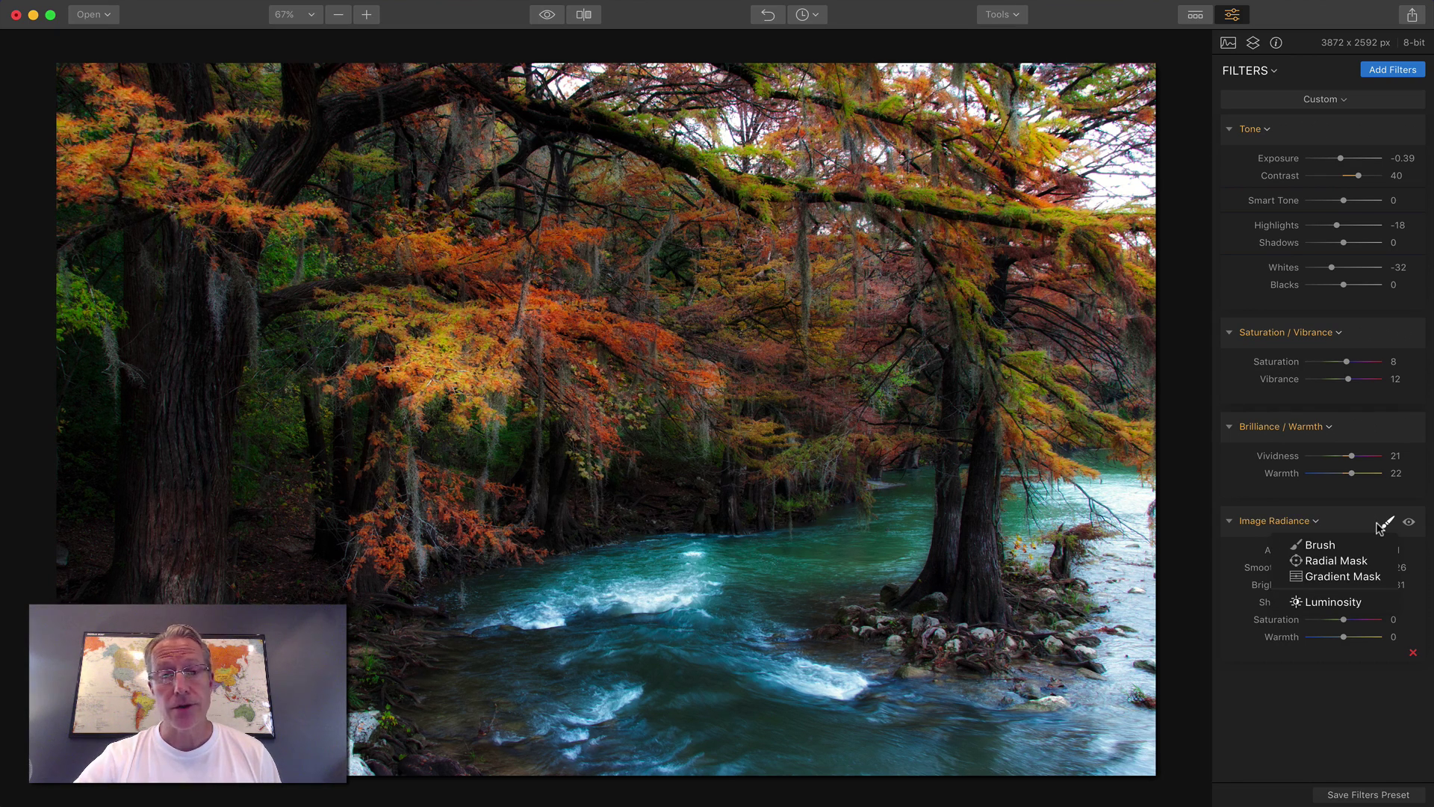
Paint an Image Radiance brush mask at size 340 over the autumn trees.
click(1334, 546)
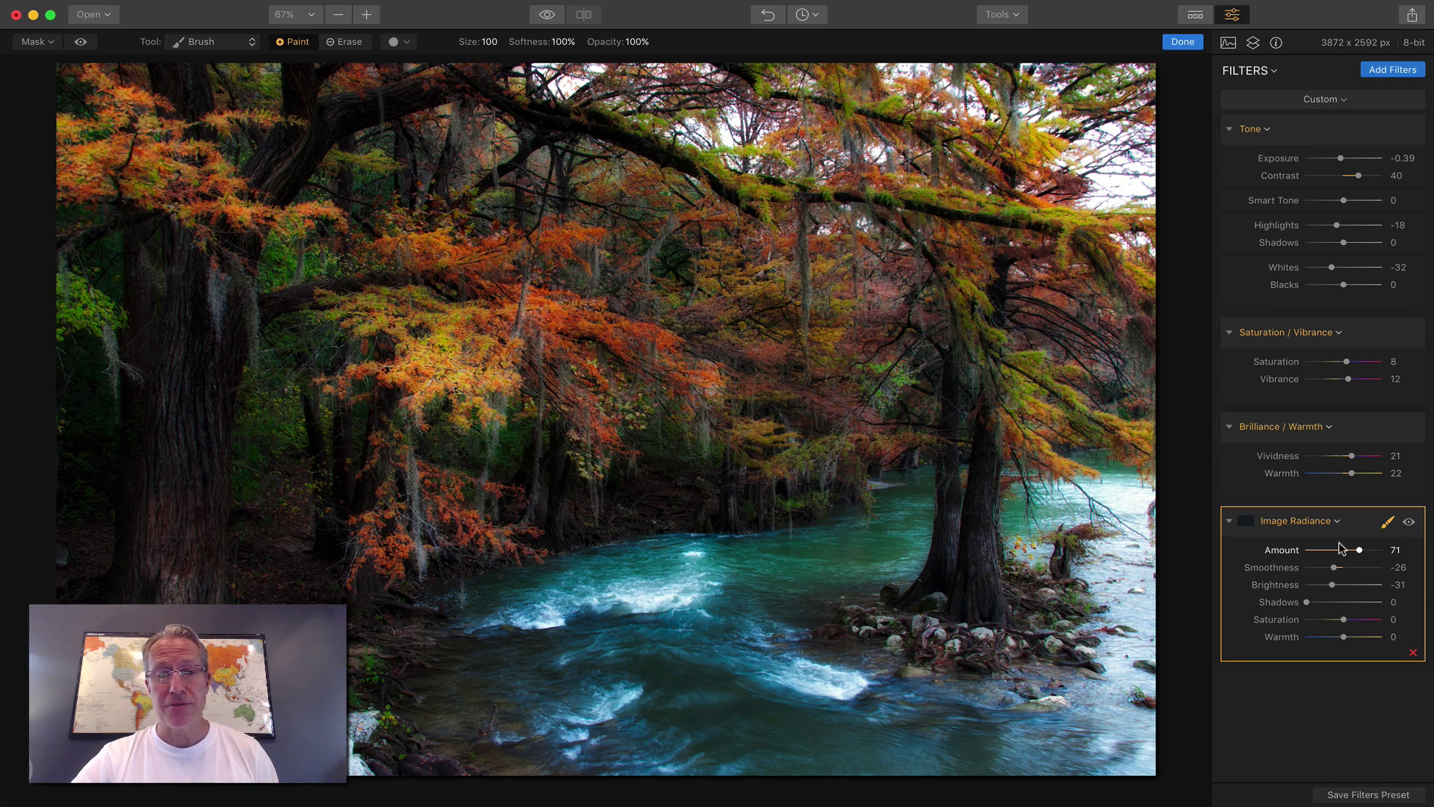
click(213, 42)
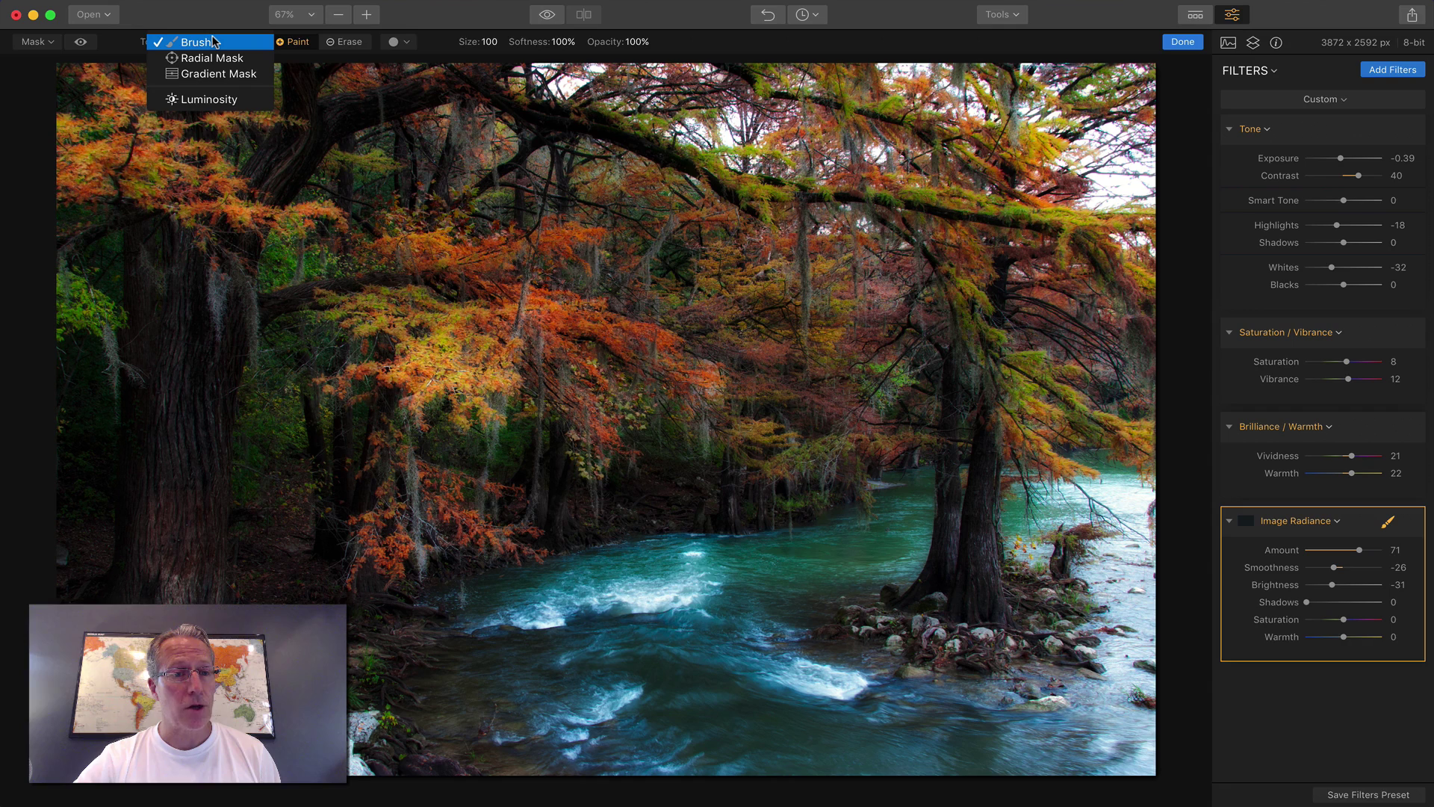
click(213, 42)
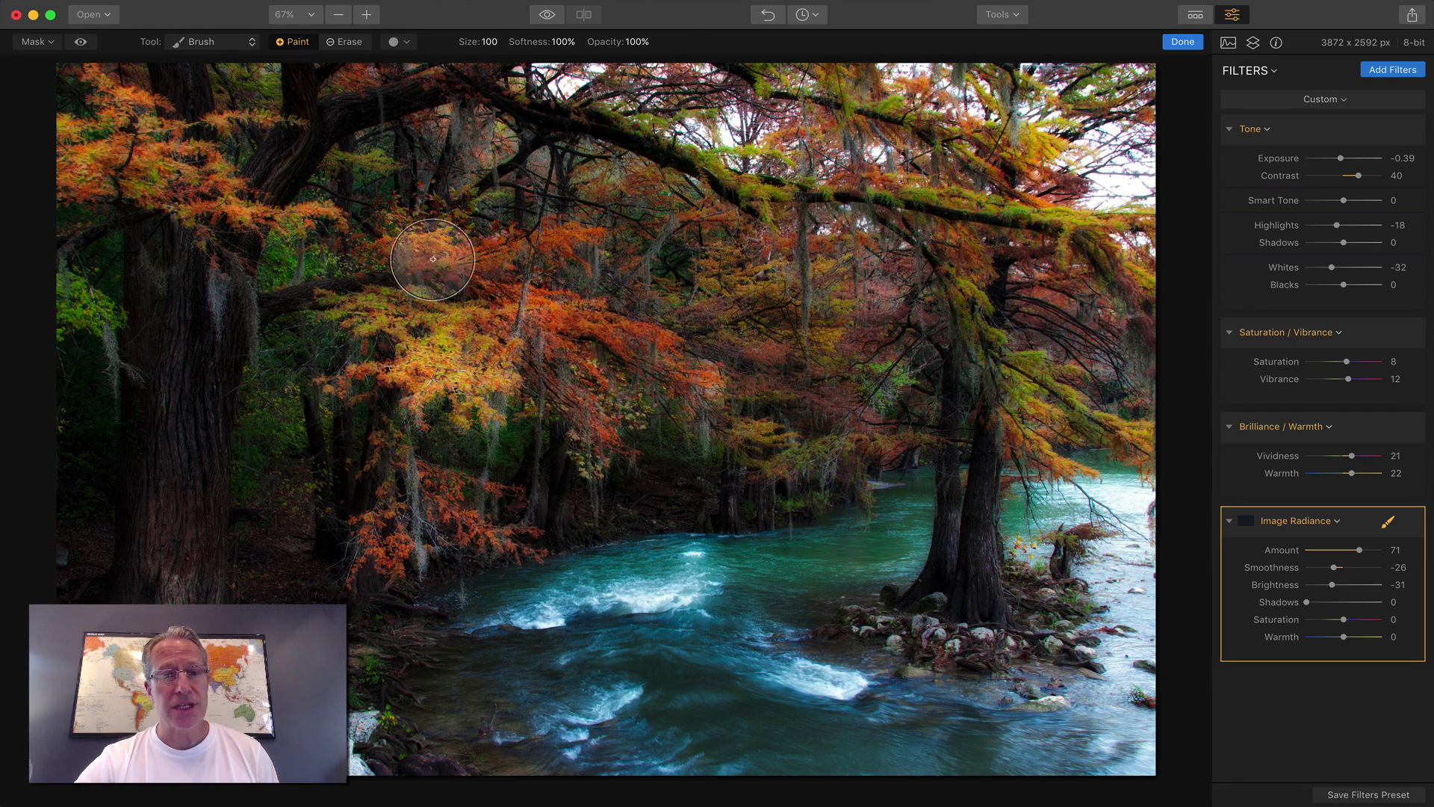
key(bracketright)
key(bracketright)
key(bracketright)
key(bracketright)
key(bracketright)
key(bracketright)
key(bracketright)
key(bracketright)
key(bracketright)
key(bracketright)
key(bracketright)
key(bracketright)
key(bracketright)
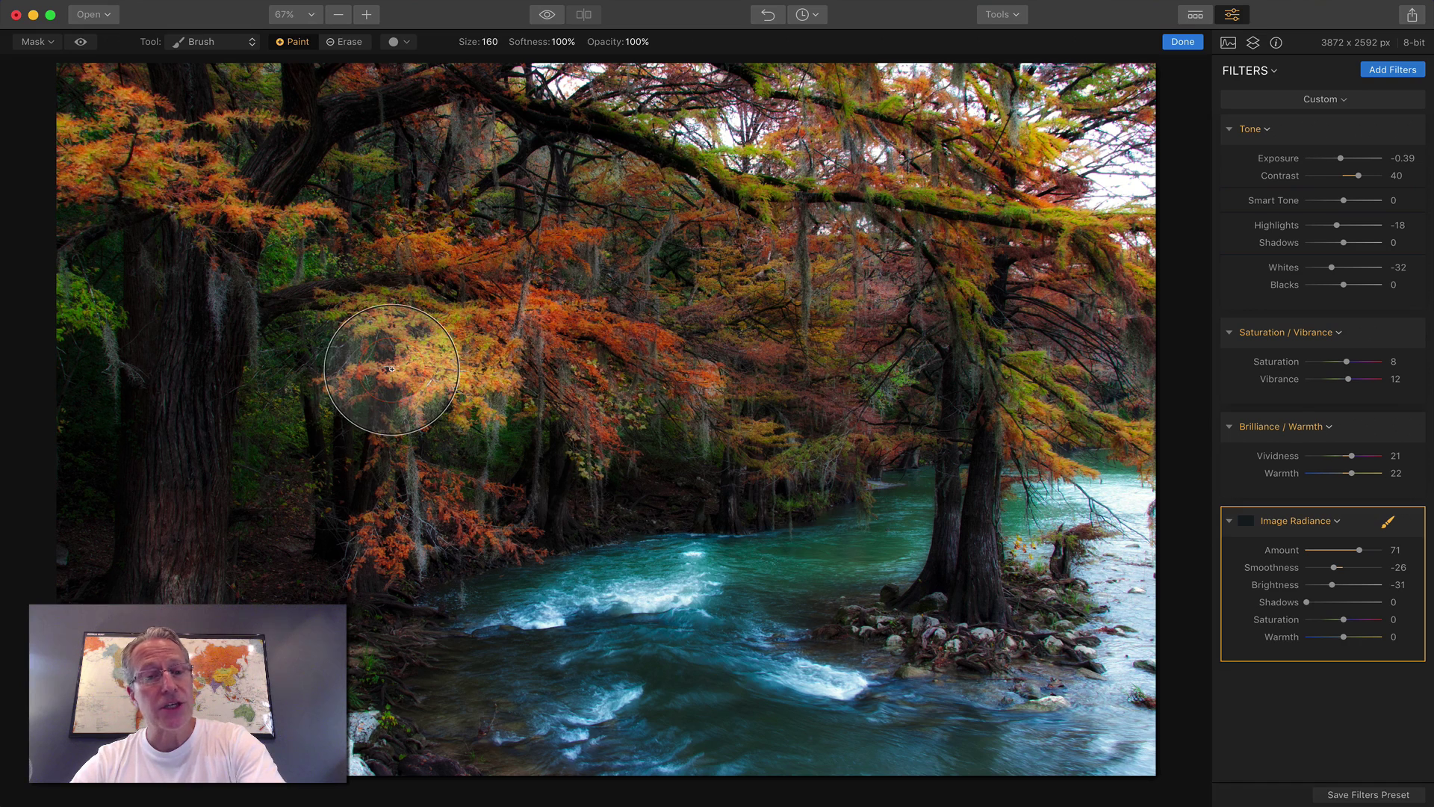
key(bracketright)
key(bracketright)
key(bracketright)
key(bracketright)
key(bracketright)
key(bracketright)
key(bracketright)
key(bracketright)
key(bracketright)
key(bracketright)
key(bracketright)
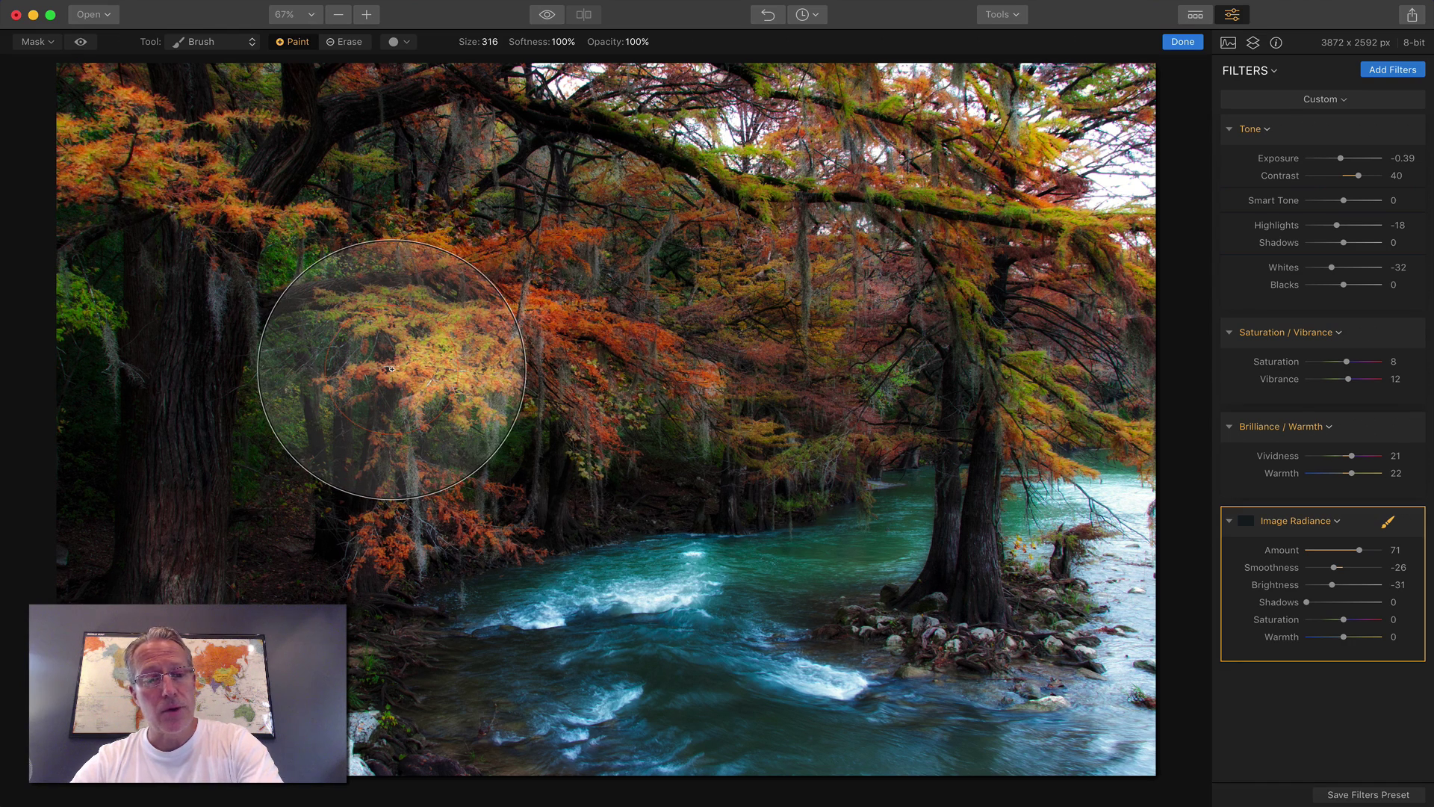
mouse_move(391, 368)
mouse_down()
mouse_move(410, 378)
mouse_move(413, 416)
mouse_move(694, 389)
mouse_move(649, 362)
mouse_move(478, 358)
mouse_move(192, 289)
mouse_move(128, 179)
mouse_move(179, 712)
mouse_move(186, 481)
mouse_move(351, 432)
mouse_move(166, 176)
mouse_move(874, 336)
mouse_move(657, 395)
mouse_move(298, 448)
mouse_move(172, 157)
mouse_move(288, 676)
mouse_move(159, 545)
mouse_move(34, 64)
mouse_up()
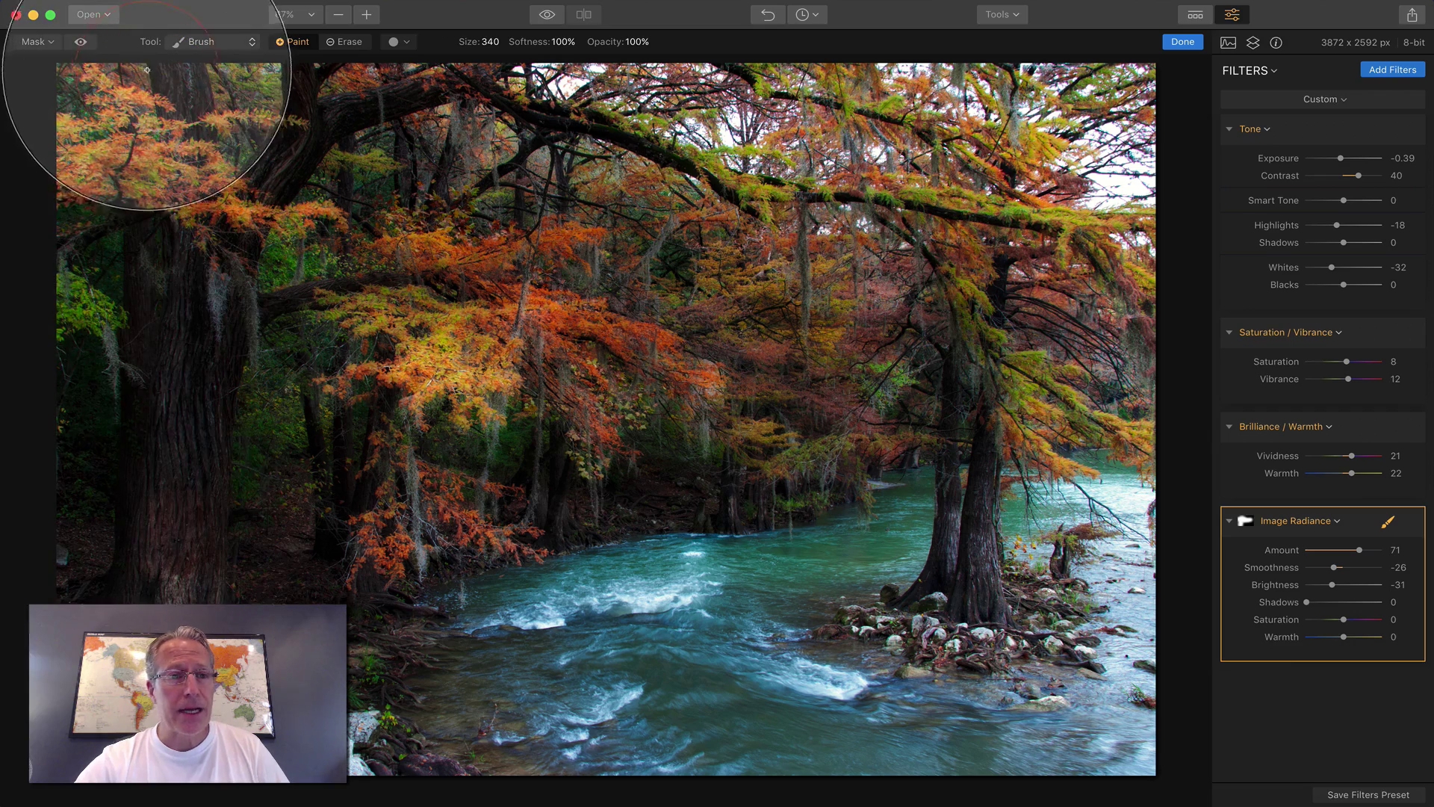
Preview the painted mask, finish masking, and compare Image Radiance on and off.
click(80, 41)
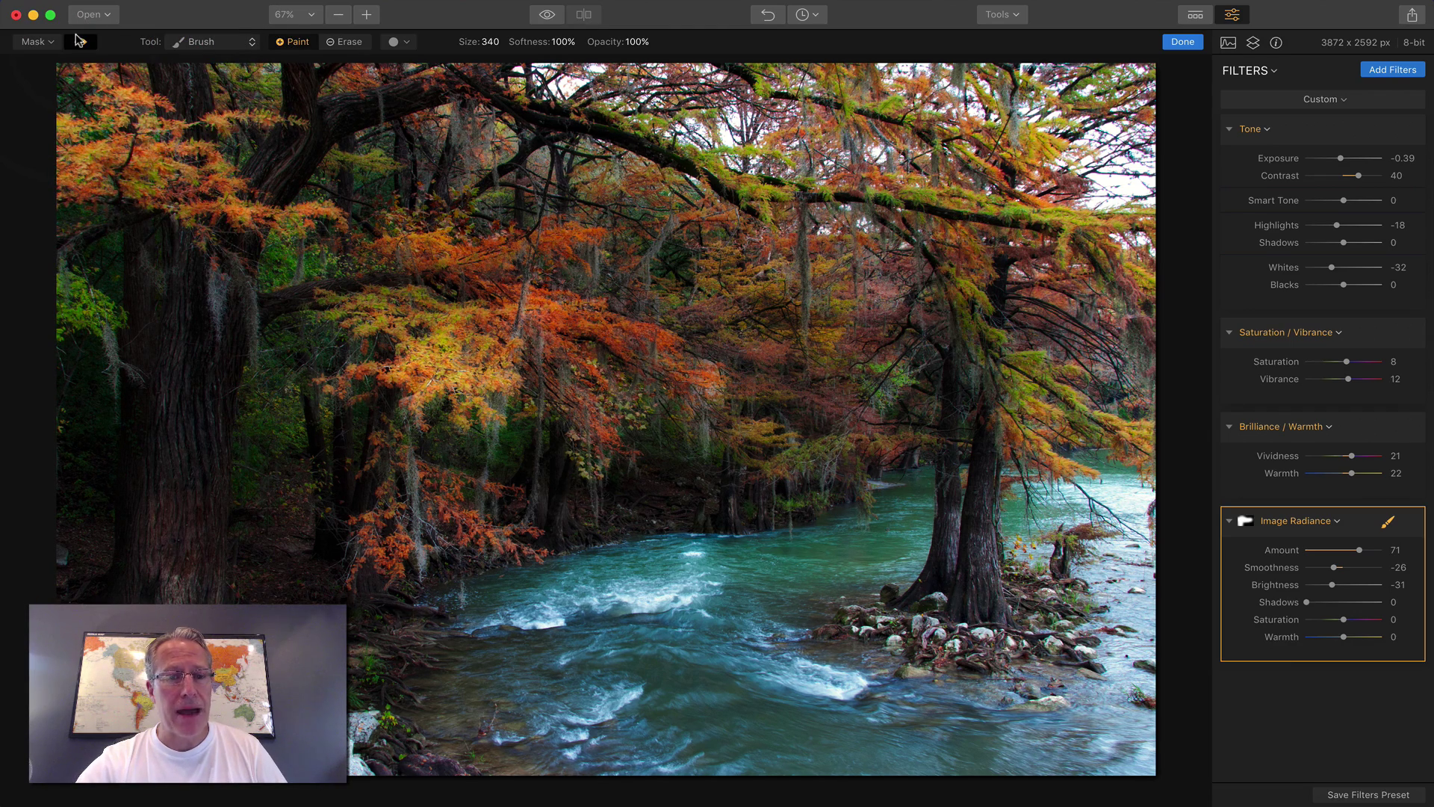
click(80, 41)
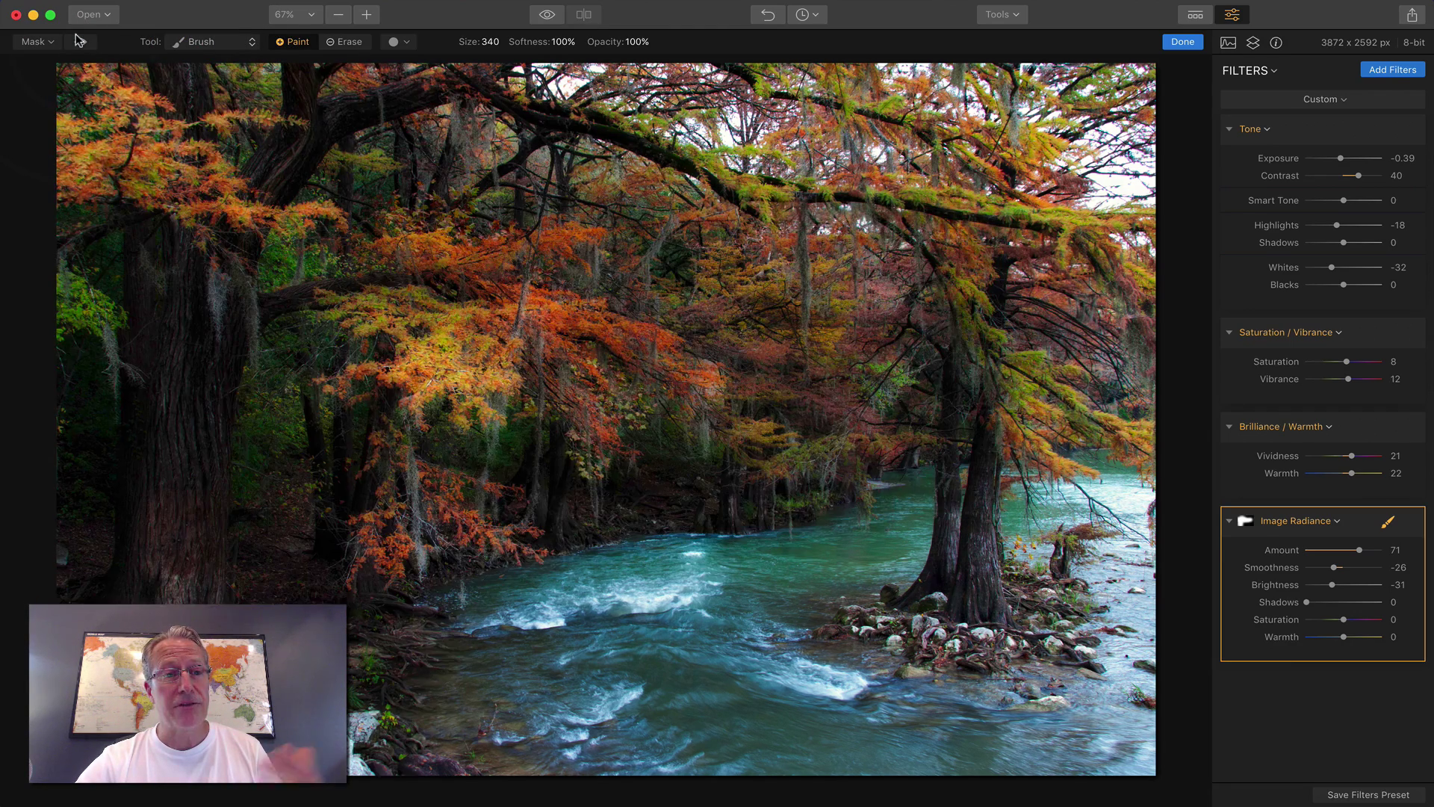
click(1174, 43)
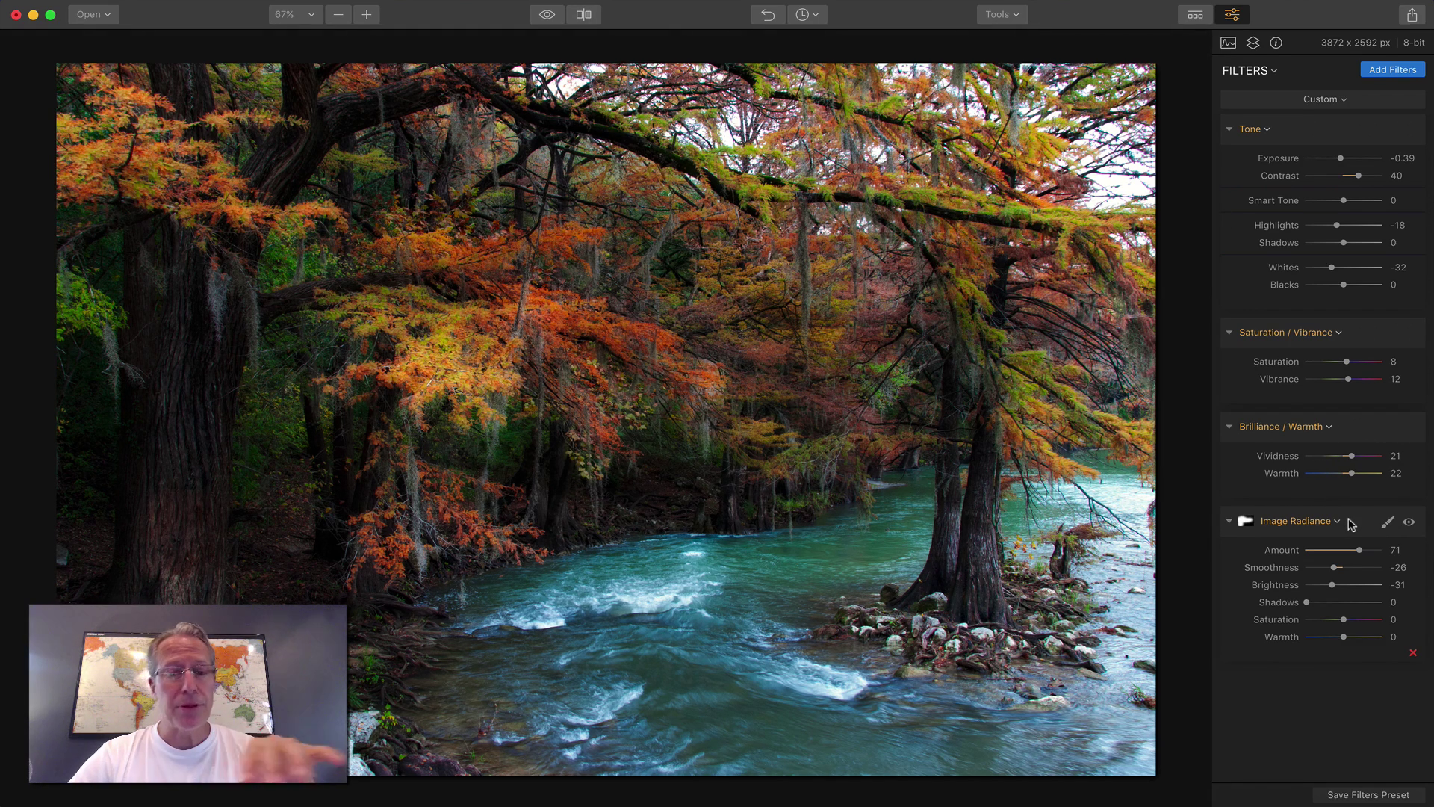
click(1408, 522)
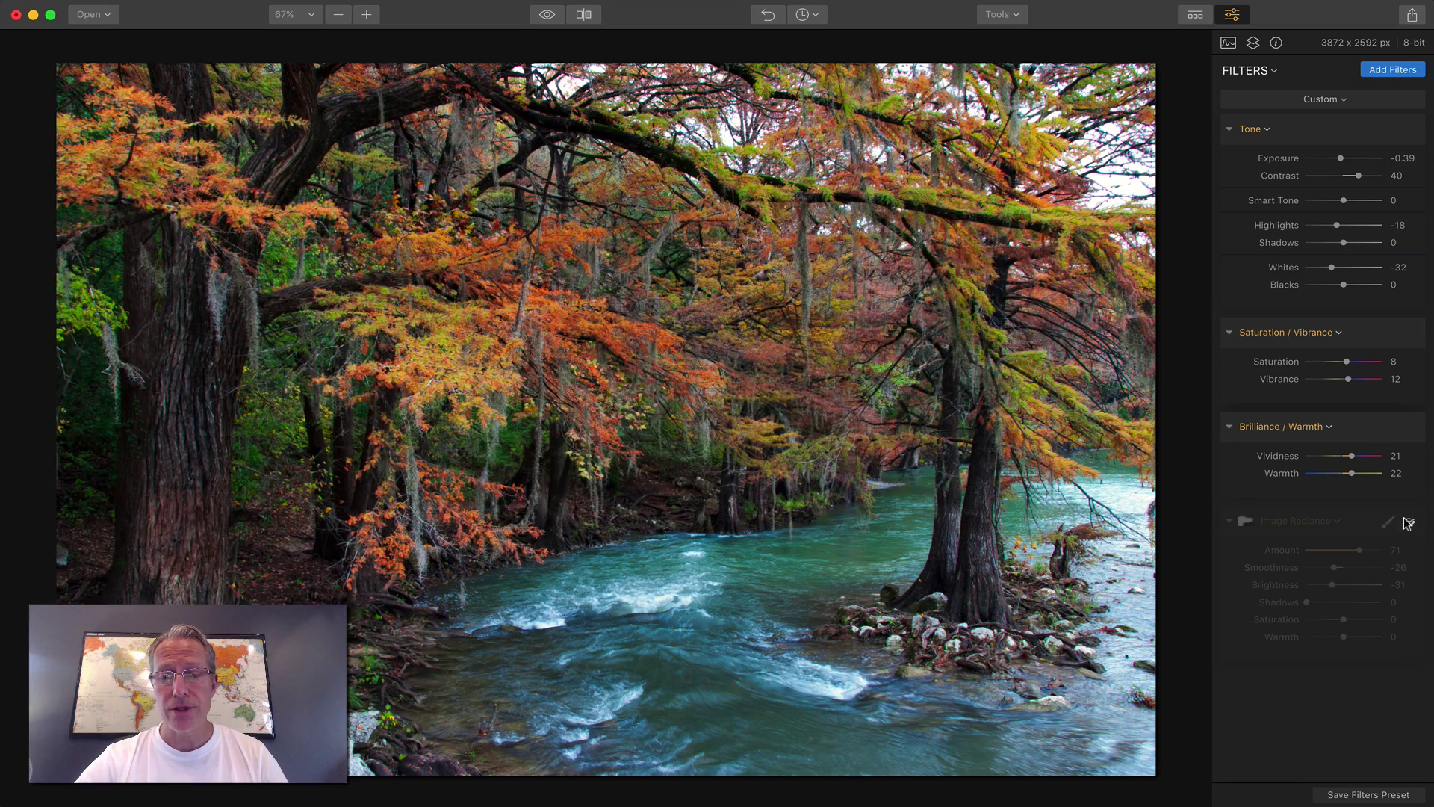
click(1408, 522)
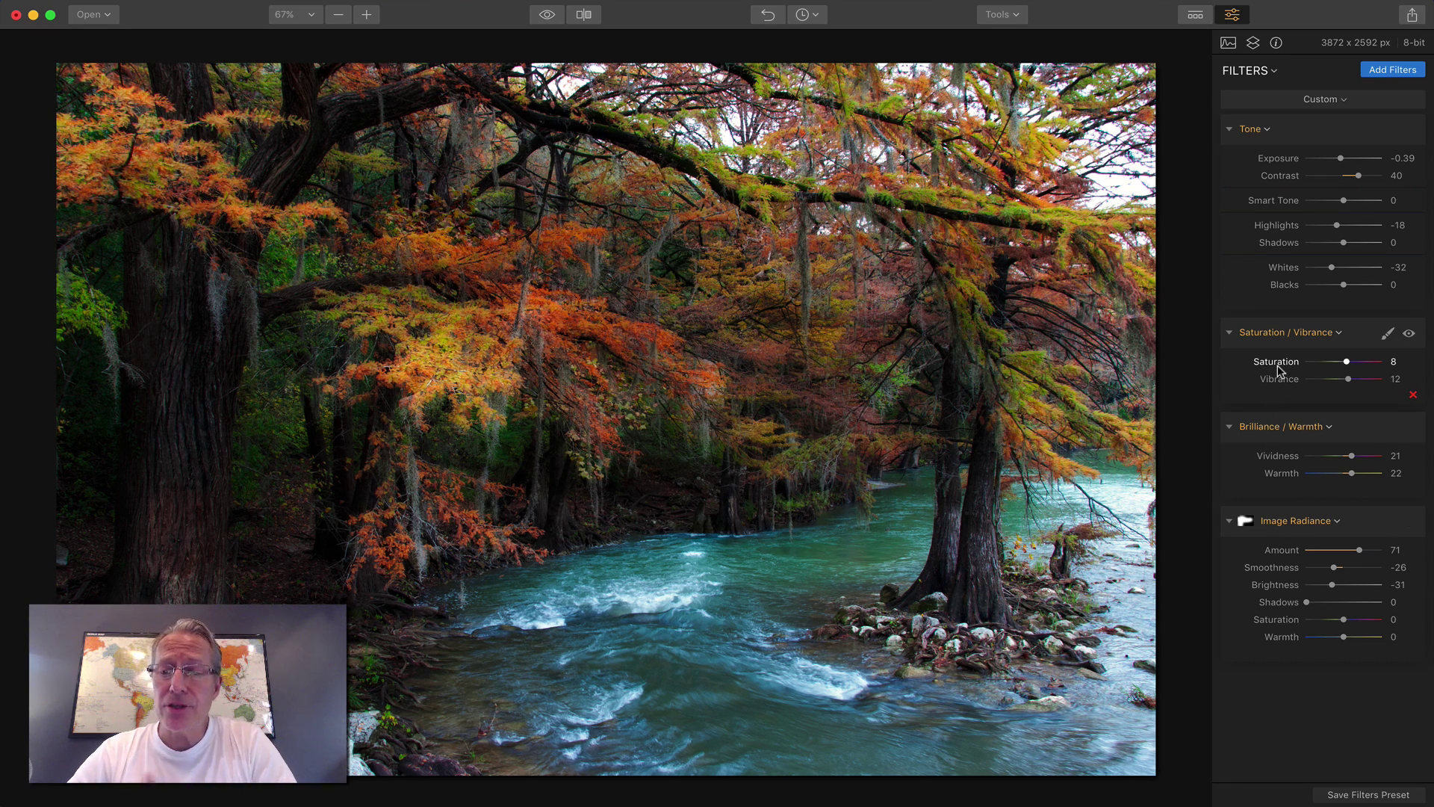
Reset Saturation / Vibrance to zero, nudge Saturation, then delete the filter.
click(1274, 332)
mouse_move(1276, 334)
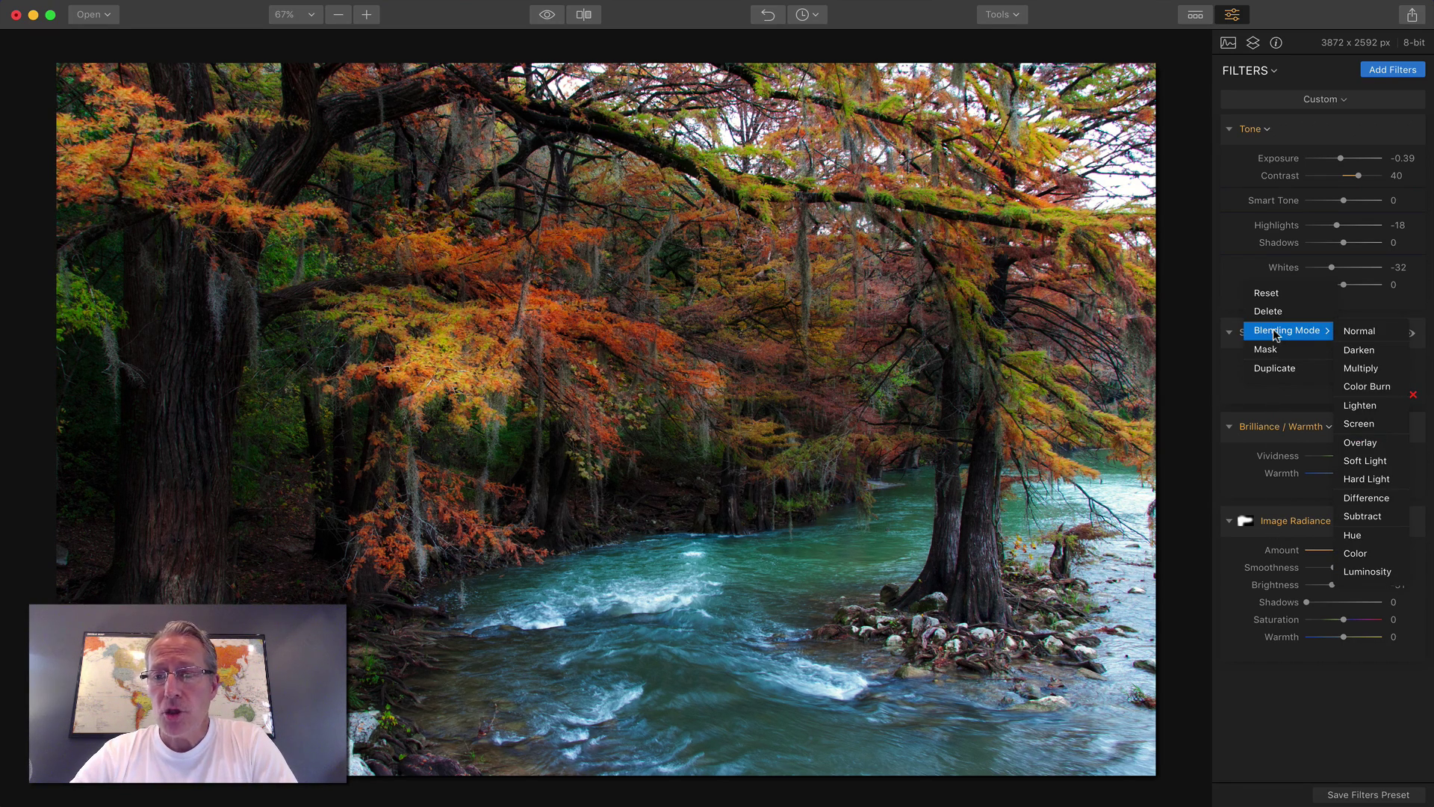
click(1229, 352)
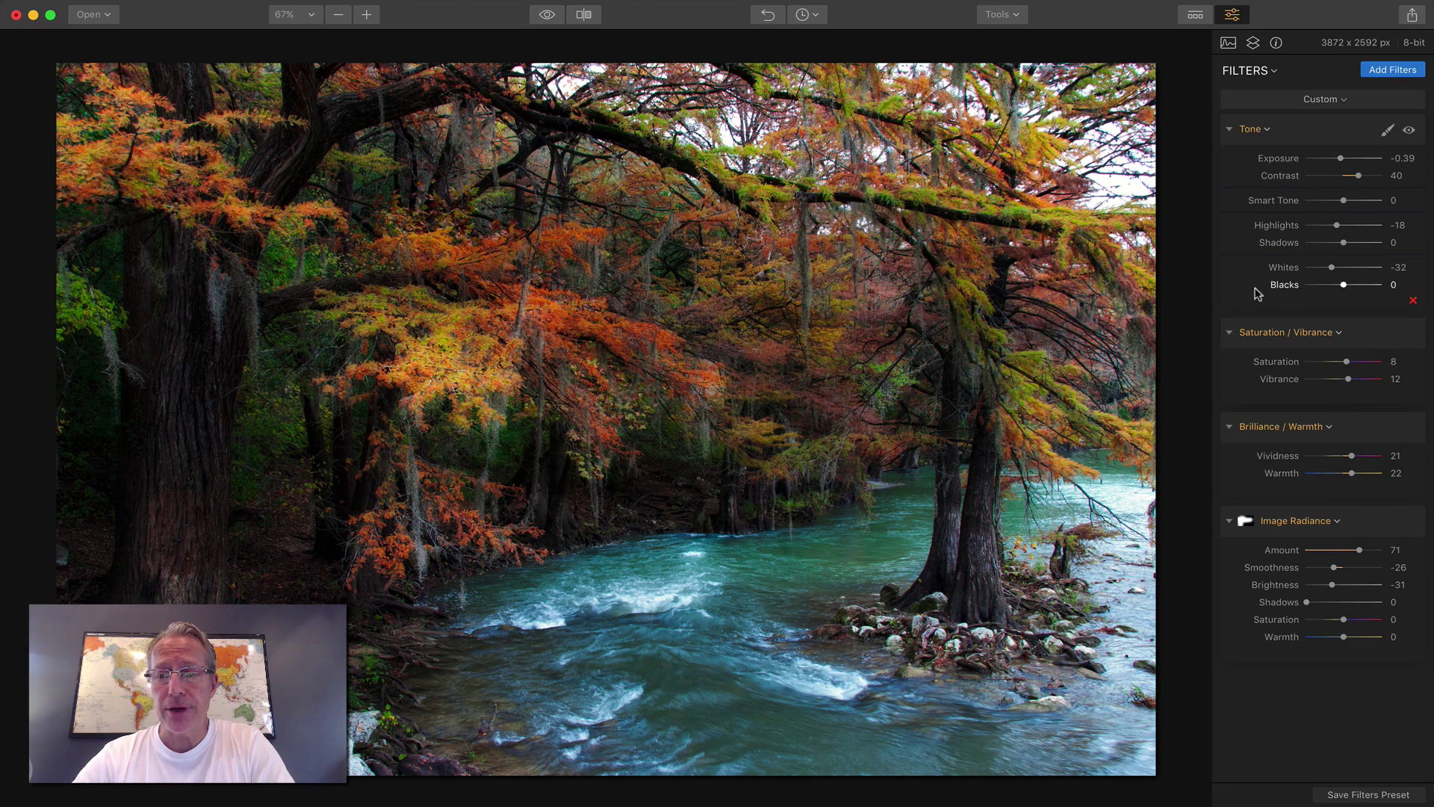
right_click(1271, 335)
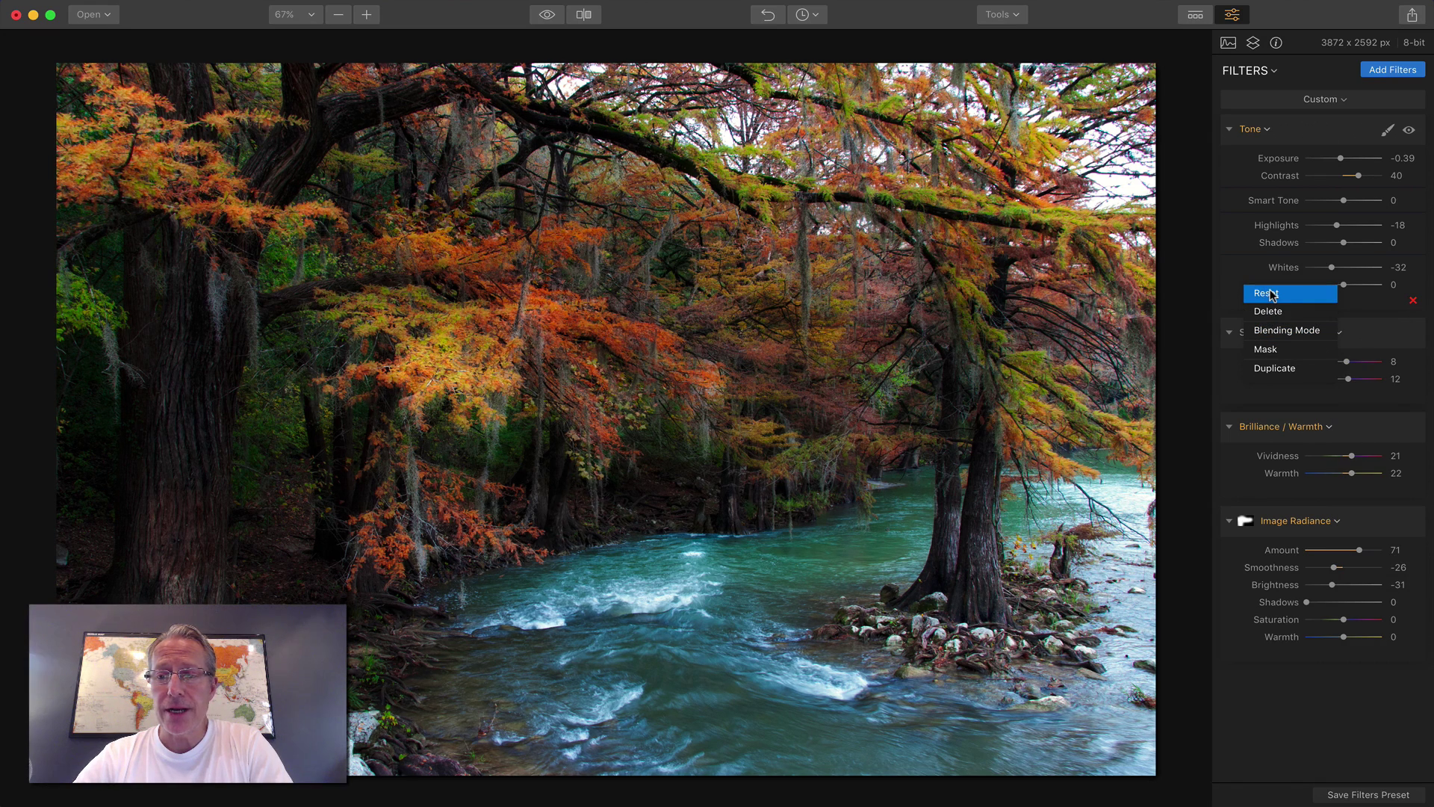
click(1272, 295)
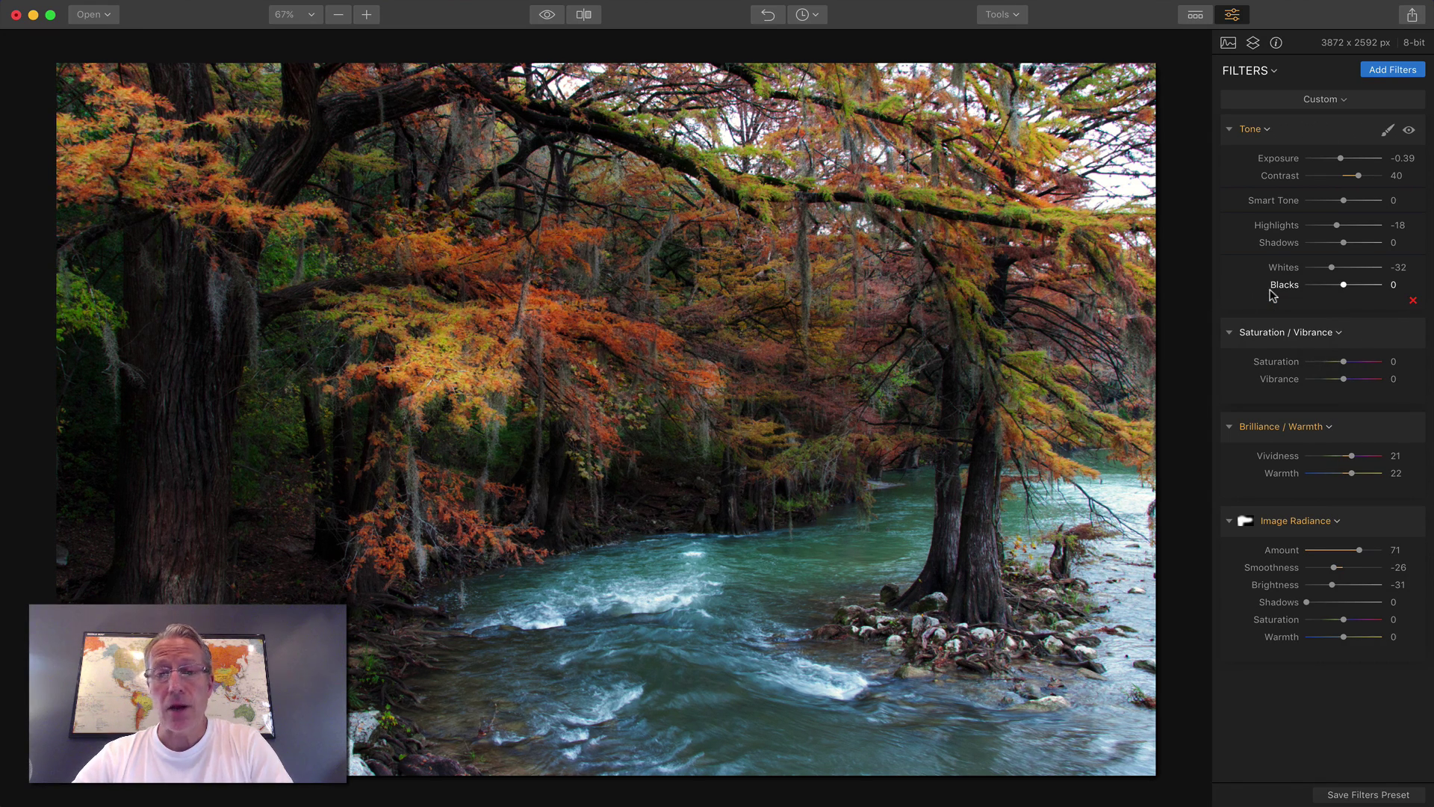
mouse_move(1343, 362)
mouse_down()
mouse_move(1329, 362)
mouse_move(1346, 377)
mouse_up()
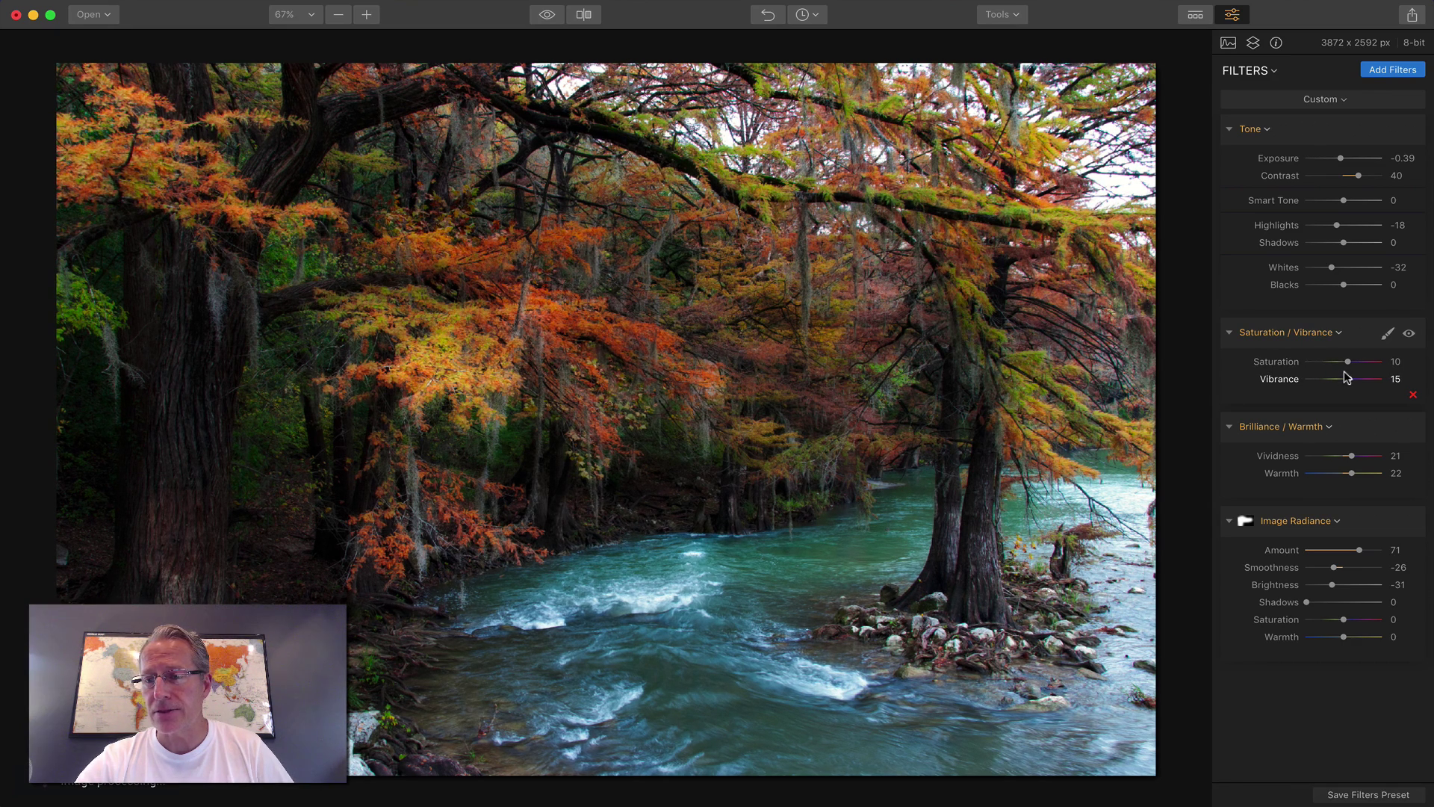
click(1265, 330)
click(1268, 312)
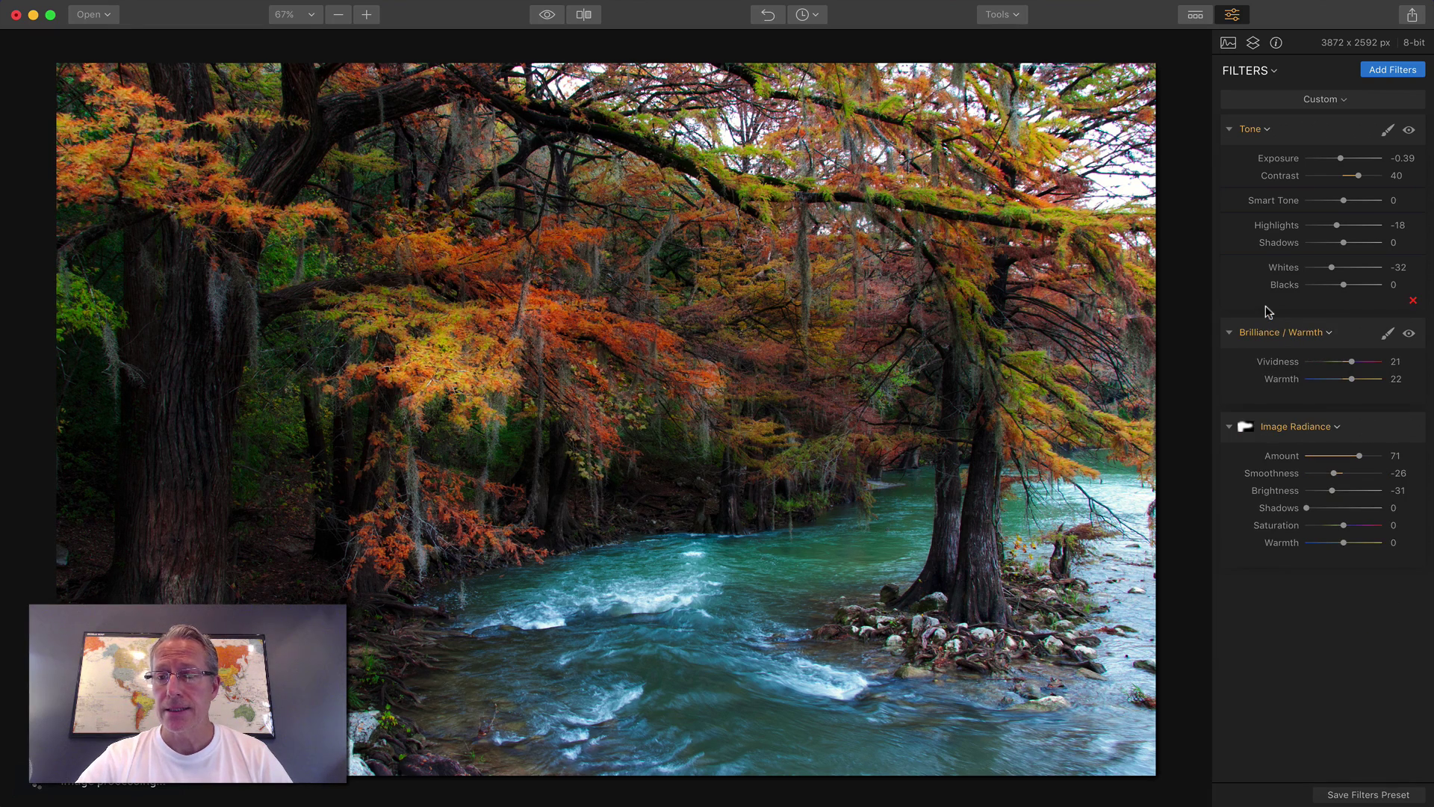
Add a Saturation / Vibrance filter from the Filters Catalog.
click(1393, 70)
scroll(1140, 241, up, 5)
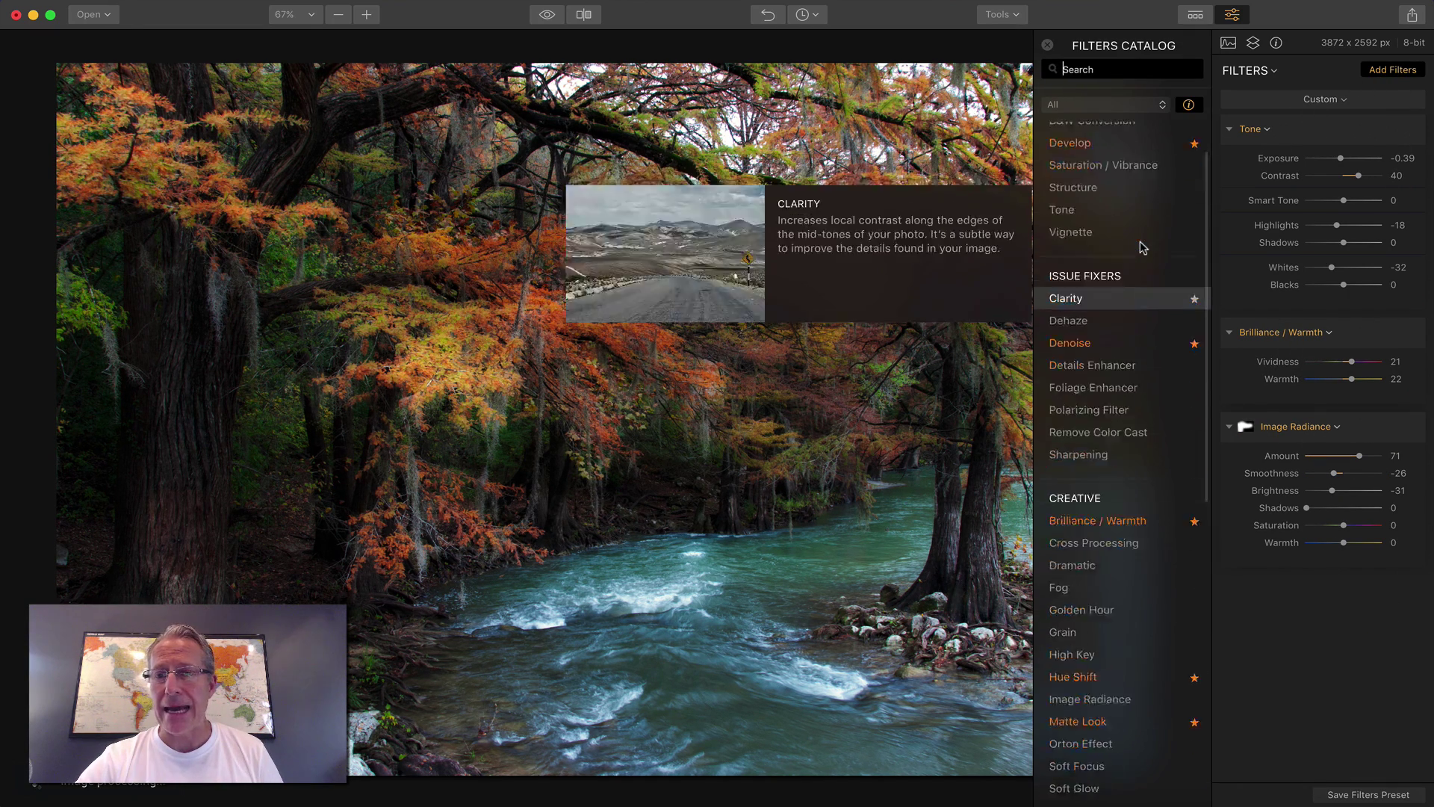
click(1128, 220)
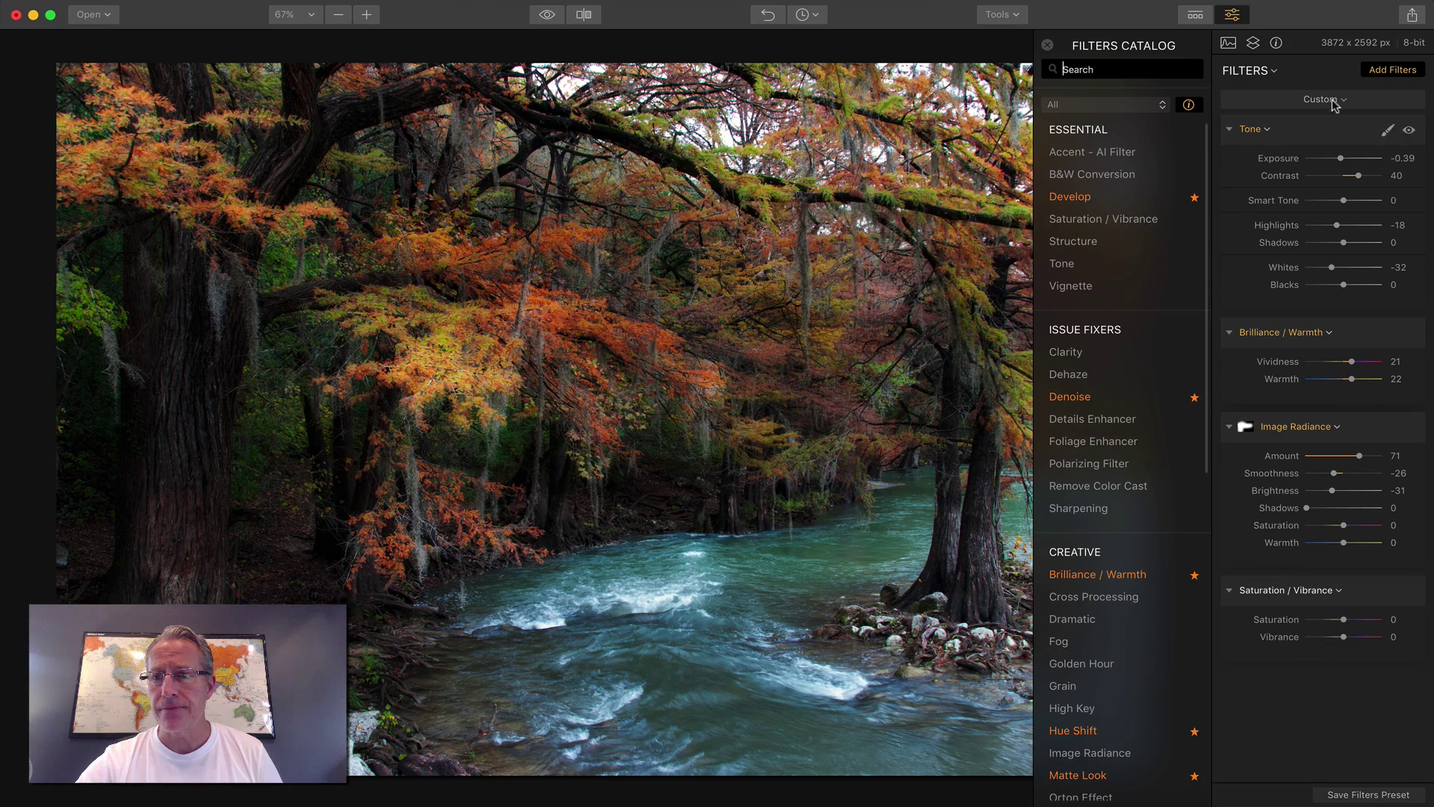
click(1380, 73)
Raise Saturation and Vibrance to 17 each and delete the duplicate Saturation / Vibrance filter.
mouse_move(1343, 620)
mouse_down()
mouse_move(1352, 636)
mouse_move(1332, 312)
mouse_up()
click(1349, 620)
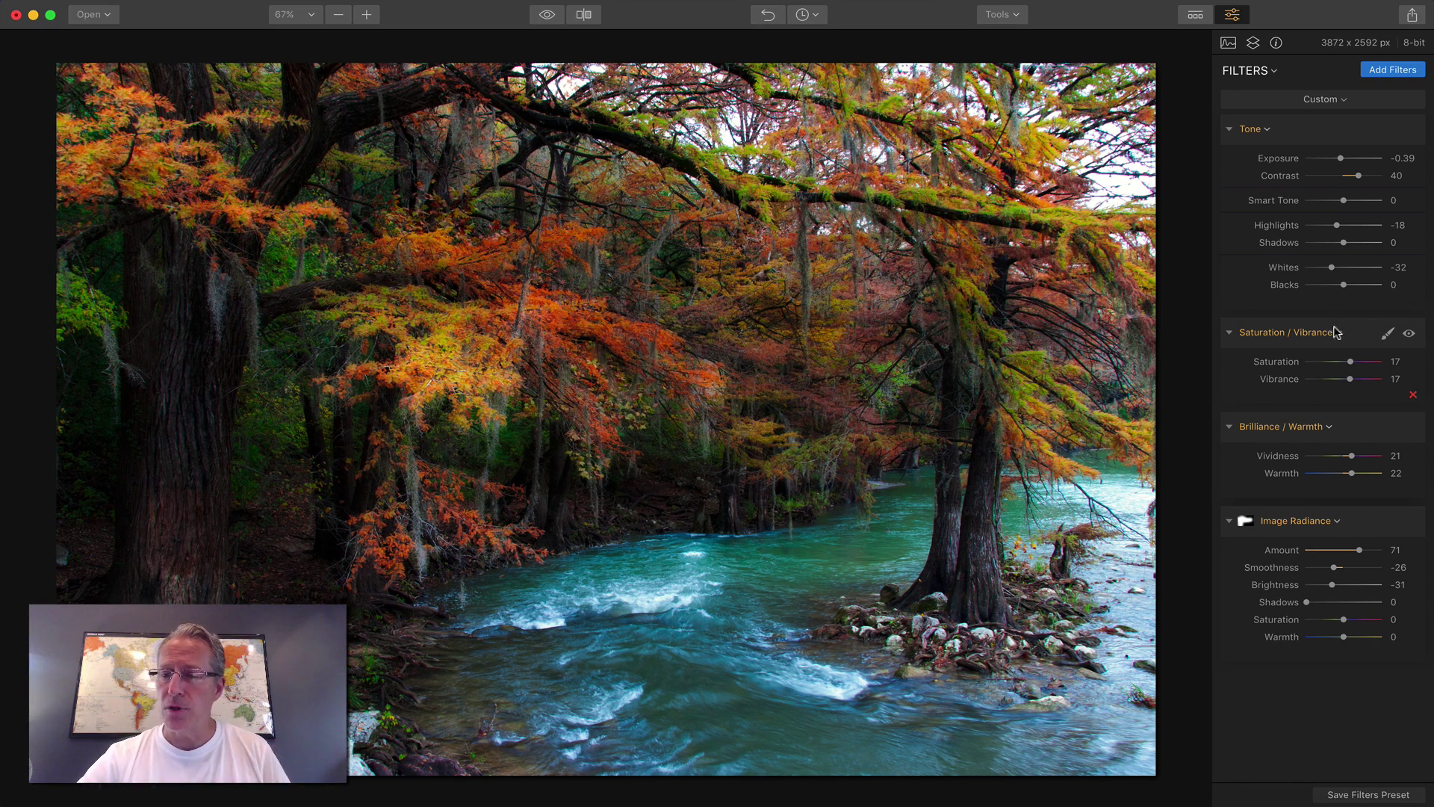
click(1298, 333)
mouse_move(1297, 334)
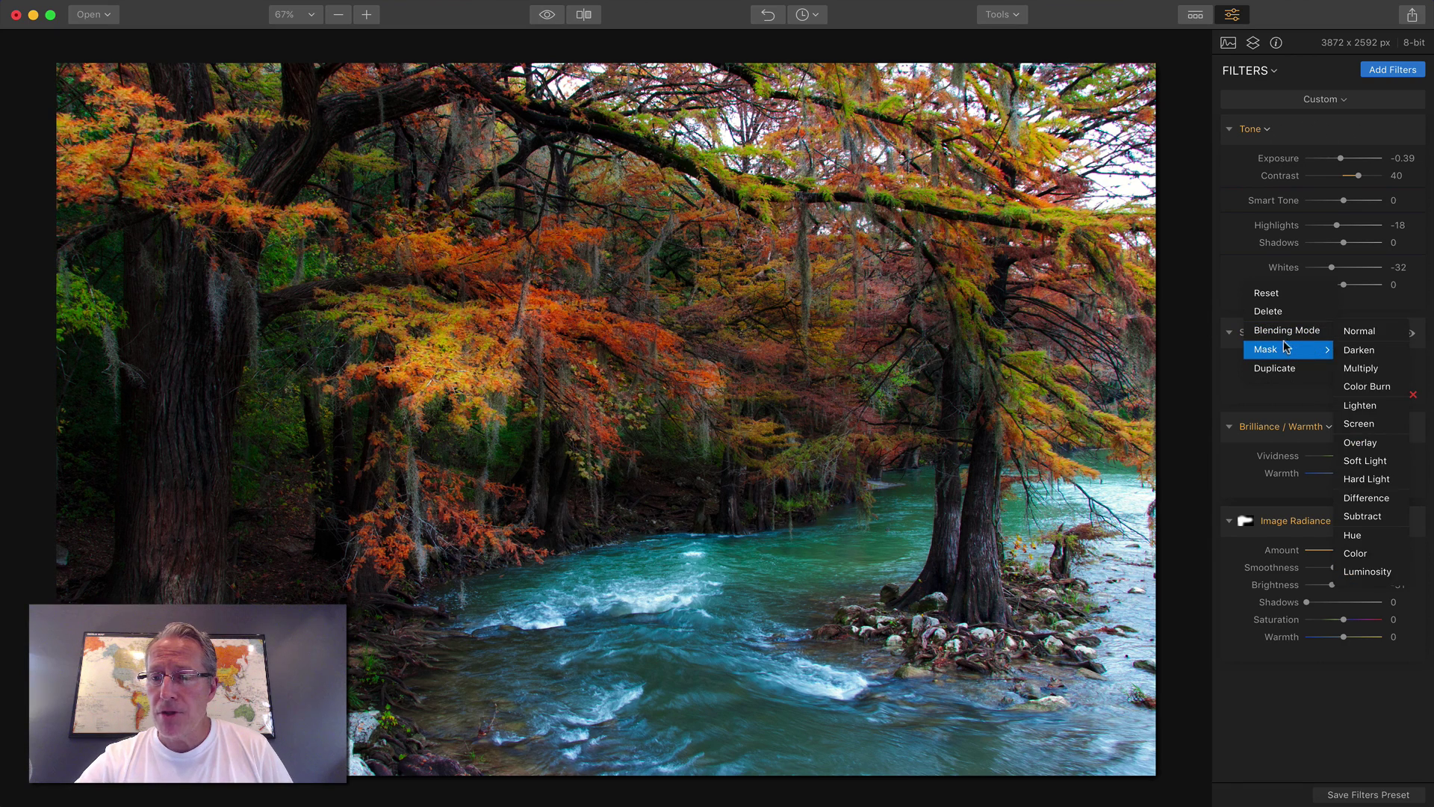
key(Escape)
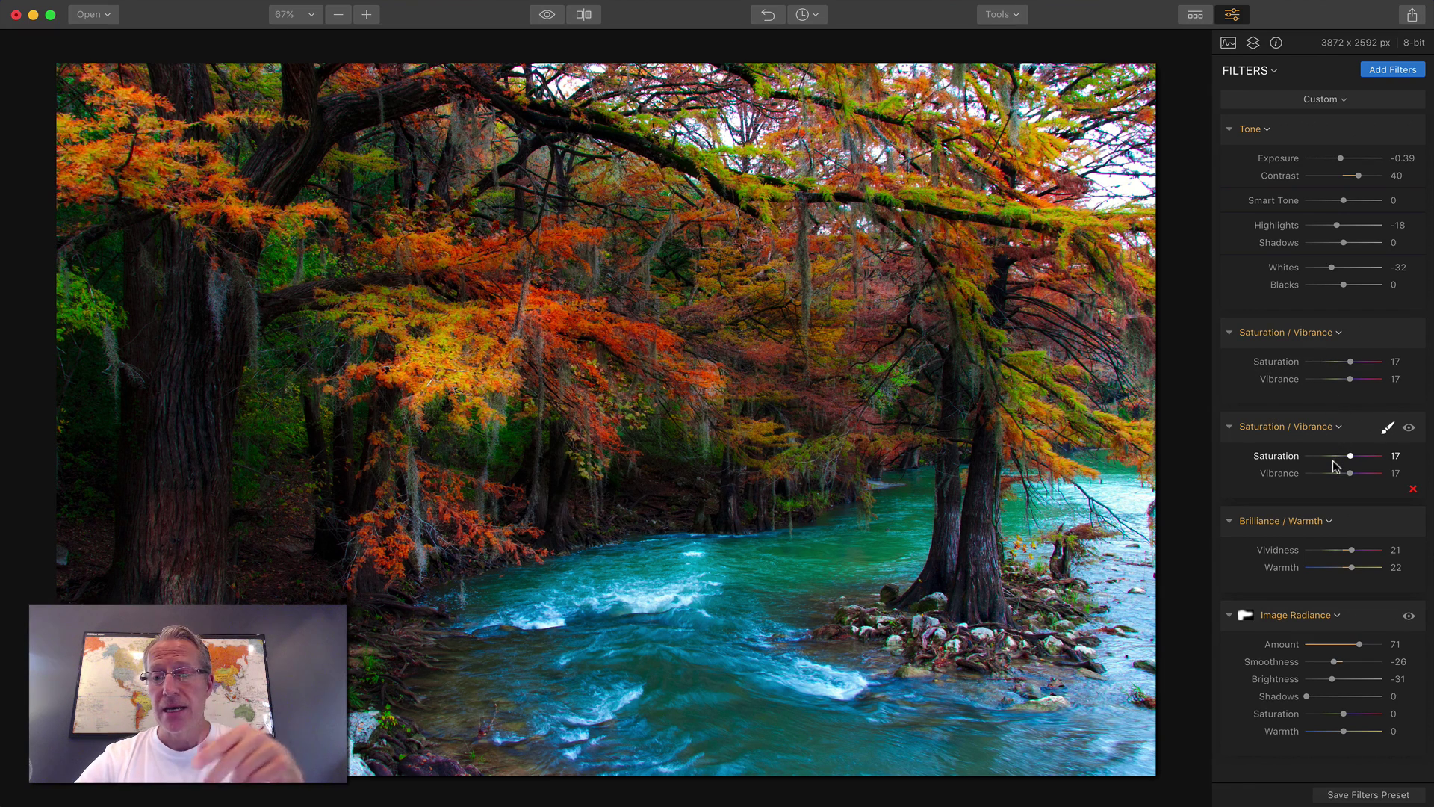
click(1410, 489)
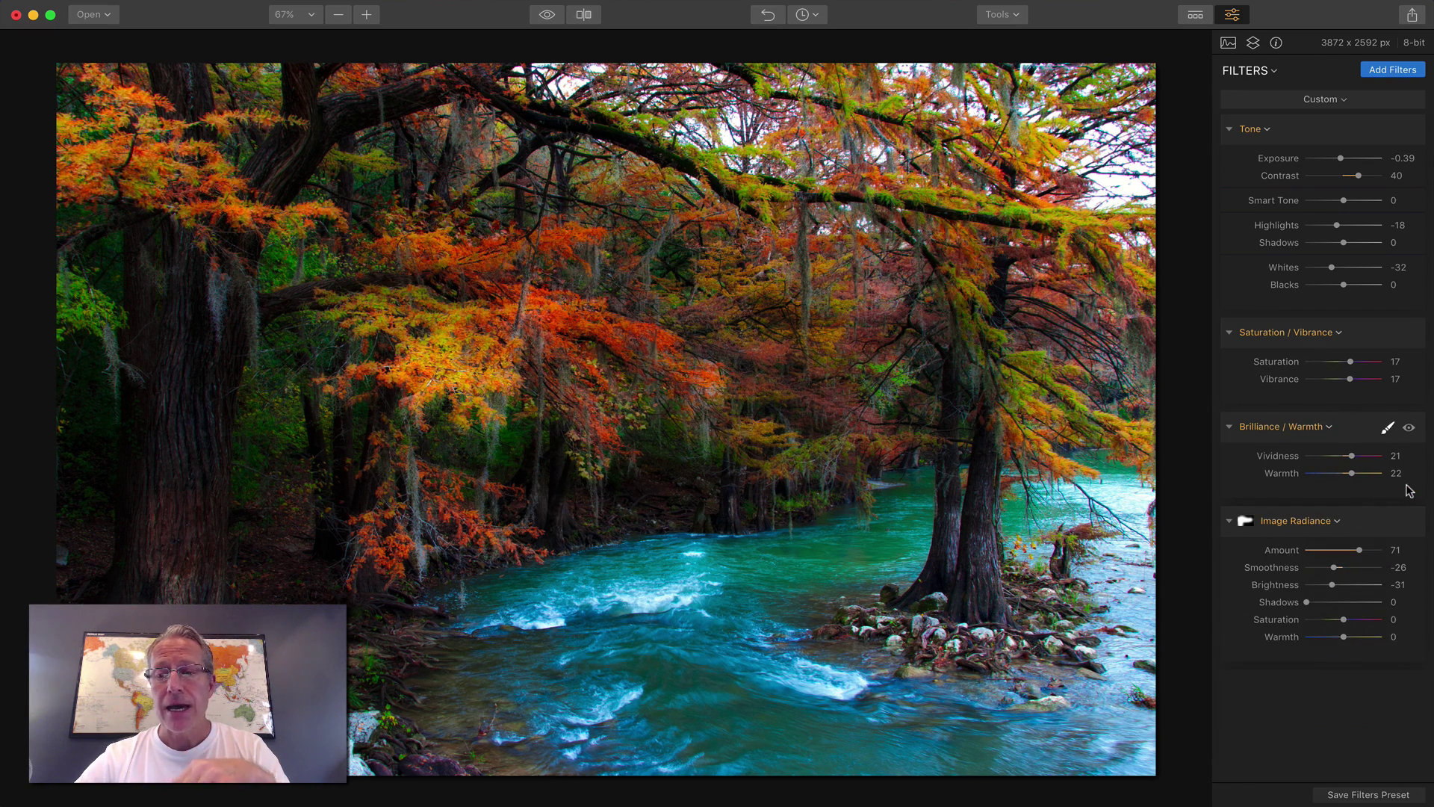
Try Darken, Multiply and Overlay blending on Saturation / Vibrance, then return it to Normal.
click(1272, 334)
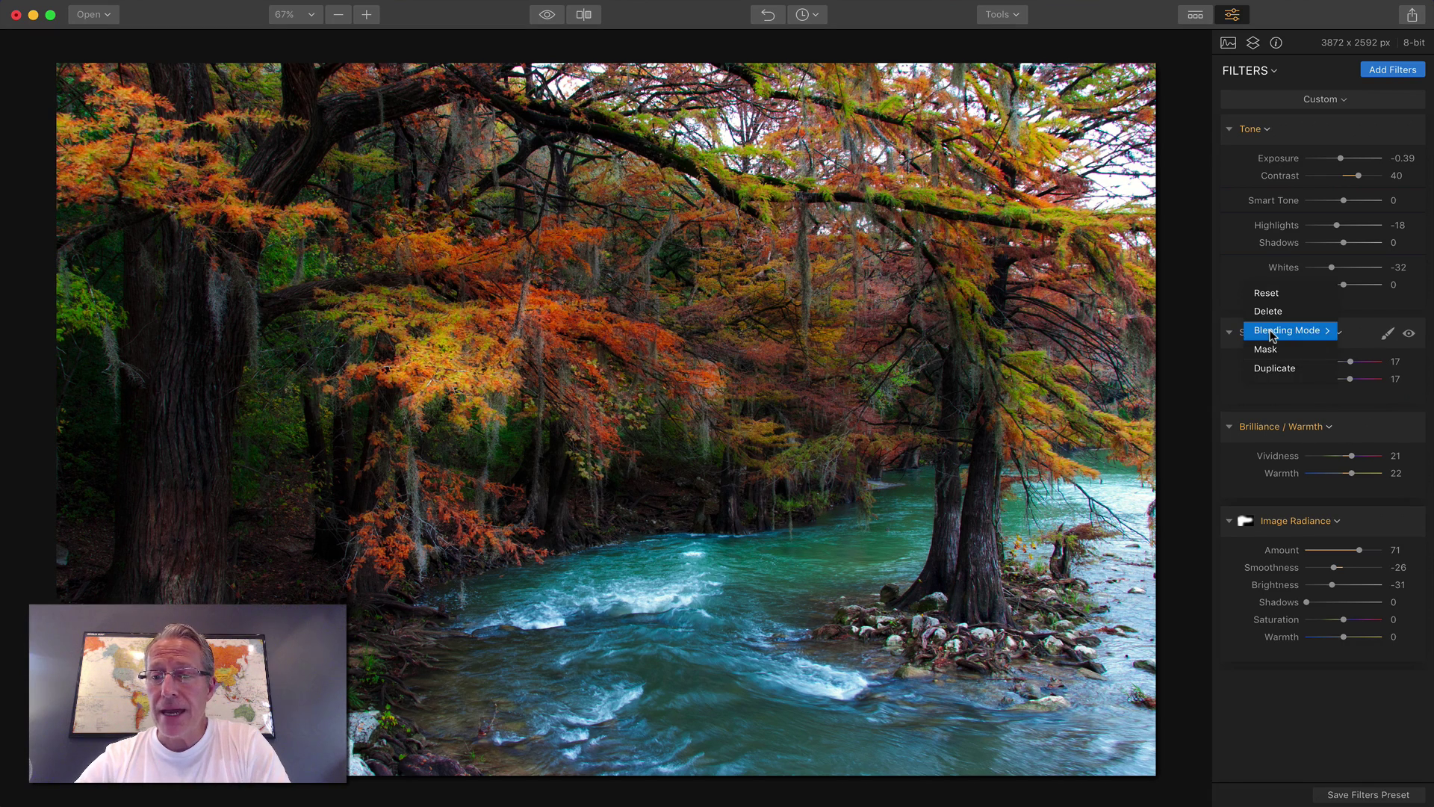
mouse_move(1272, 335)
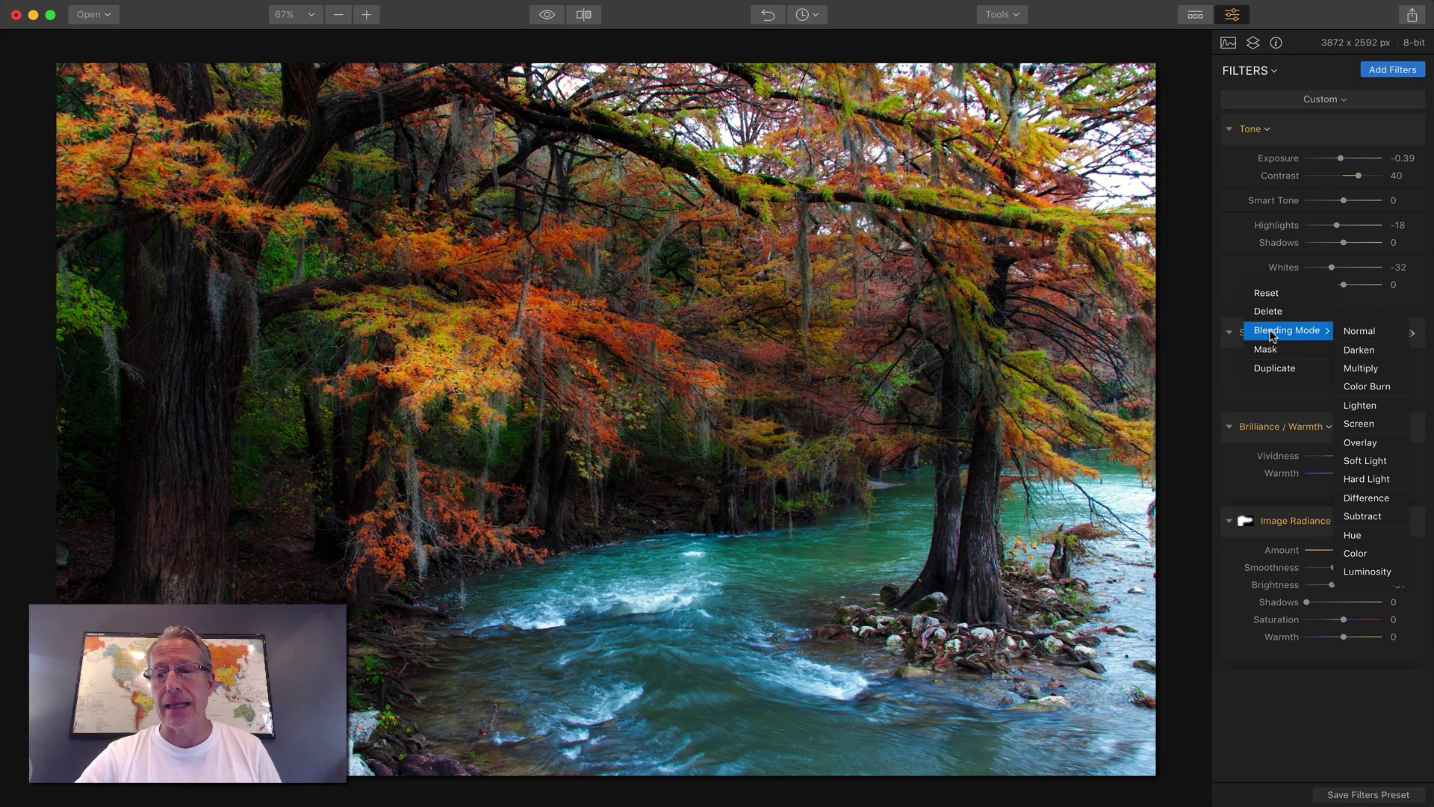
click(1351, 351)
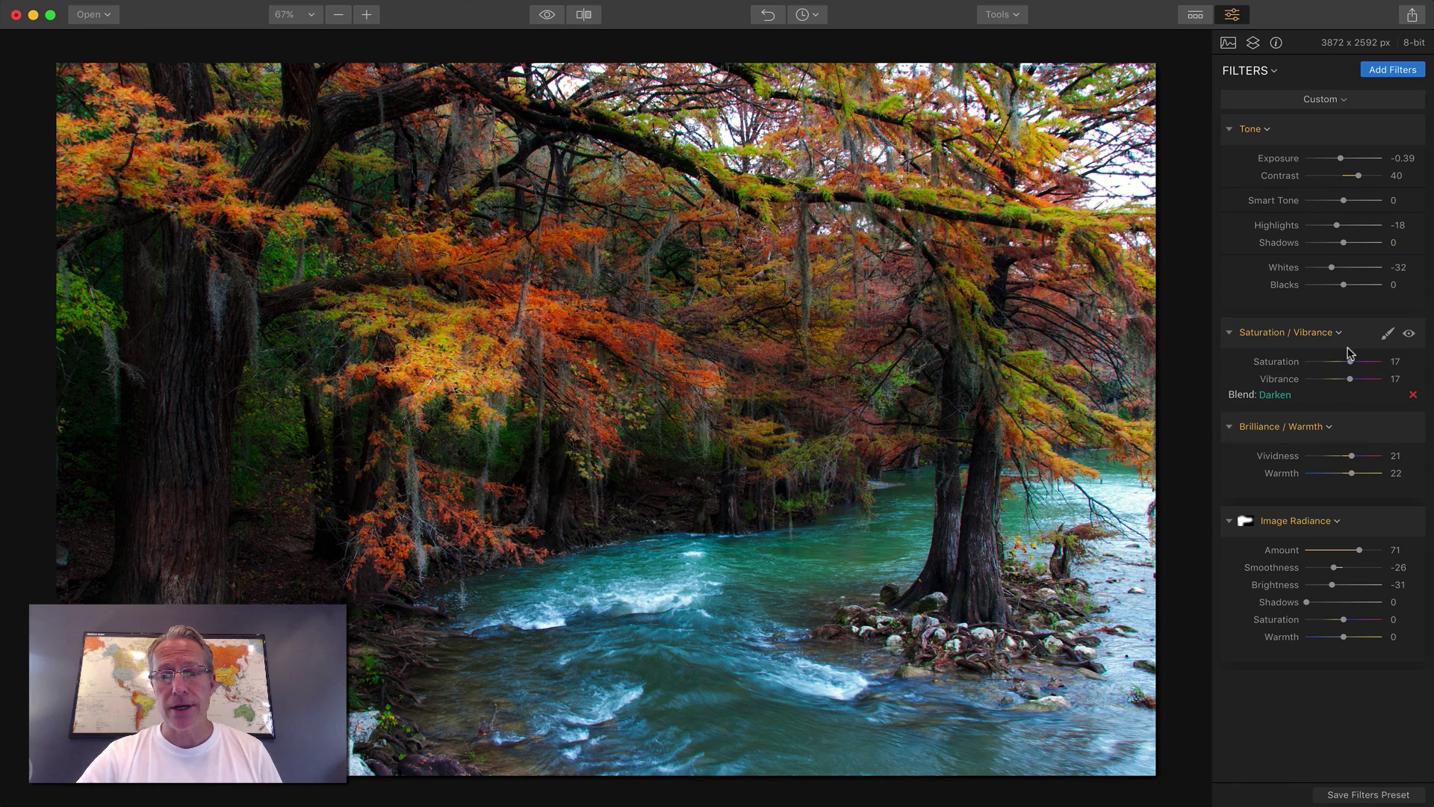
click(1305, 335)
mouse_move(1303, 336)
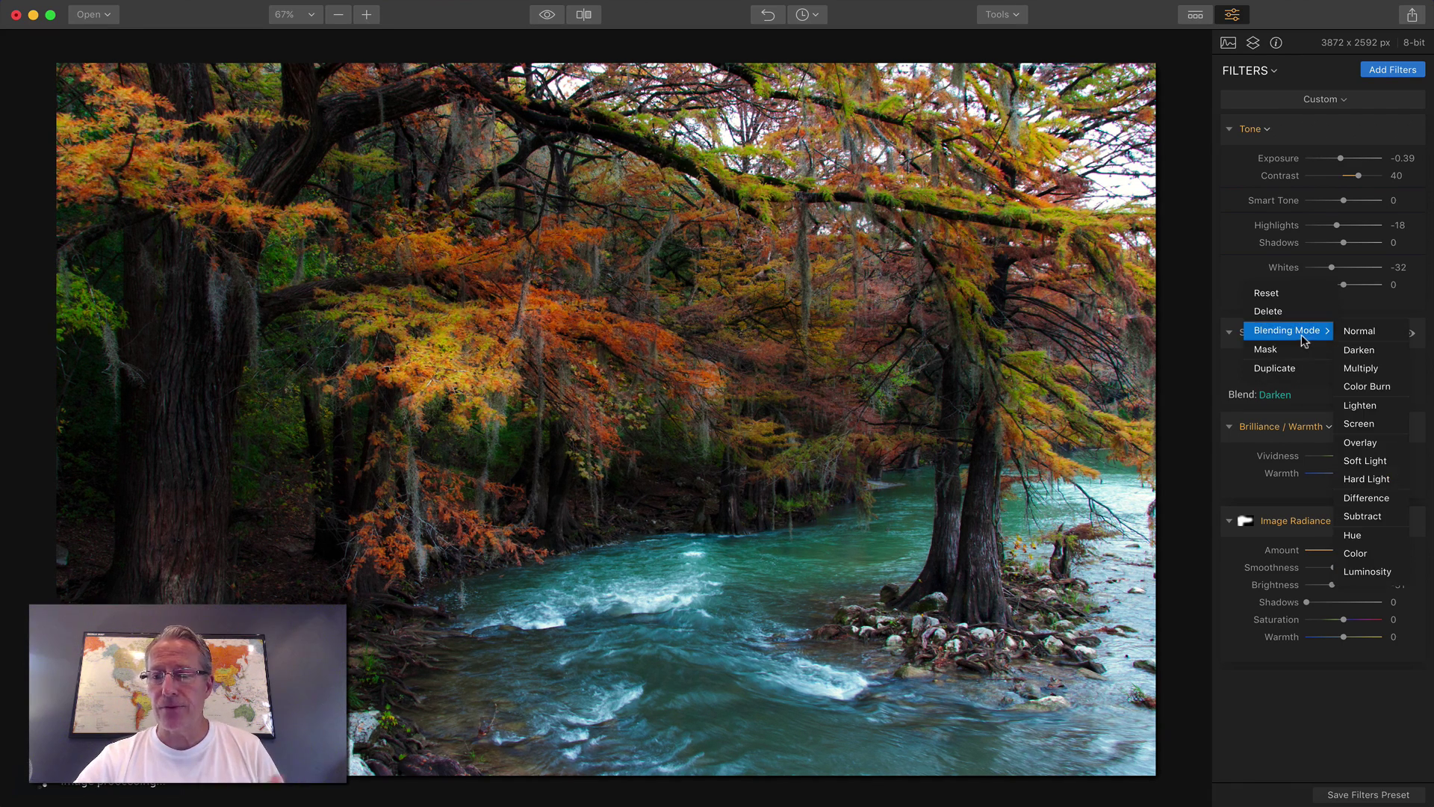
click(1357, 366)
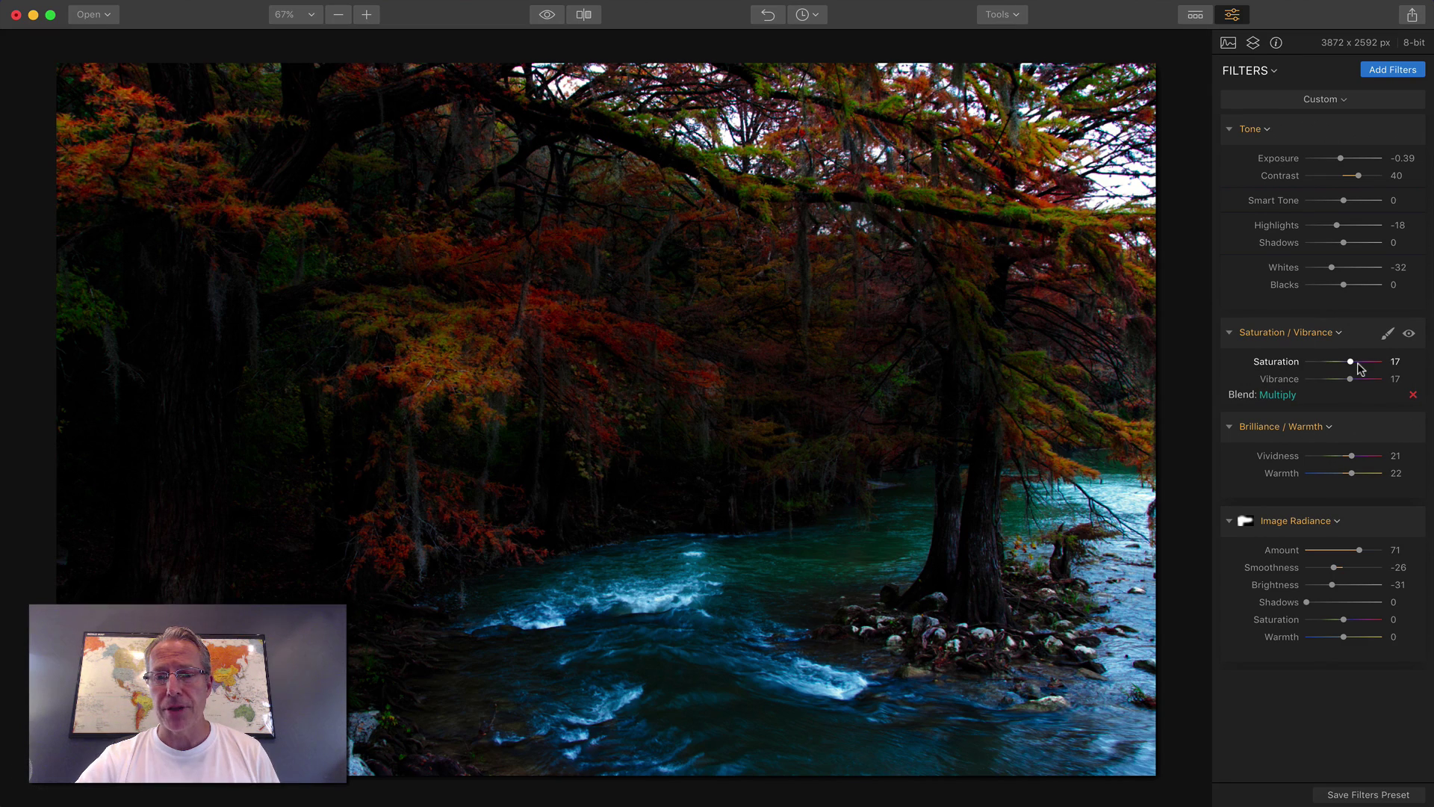
click(1306, 333)
mouse_move(1307, 331)
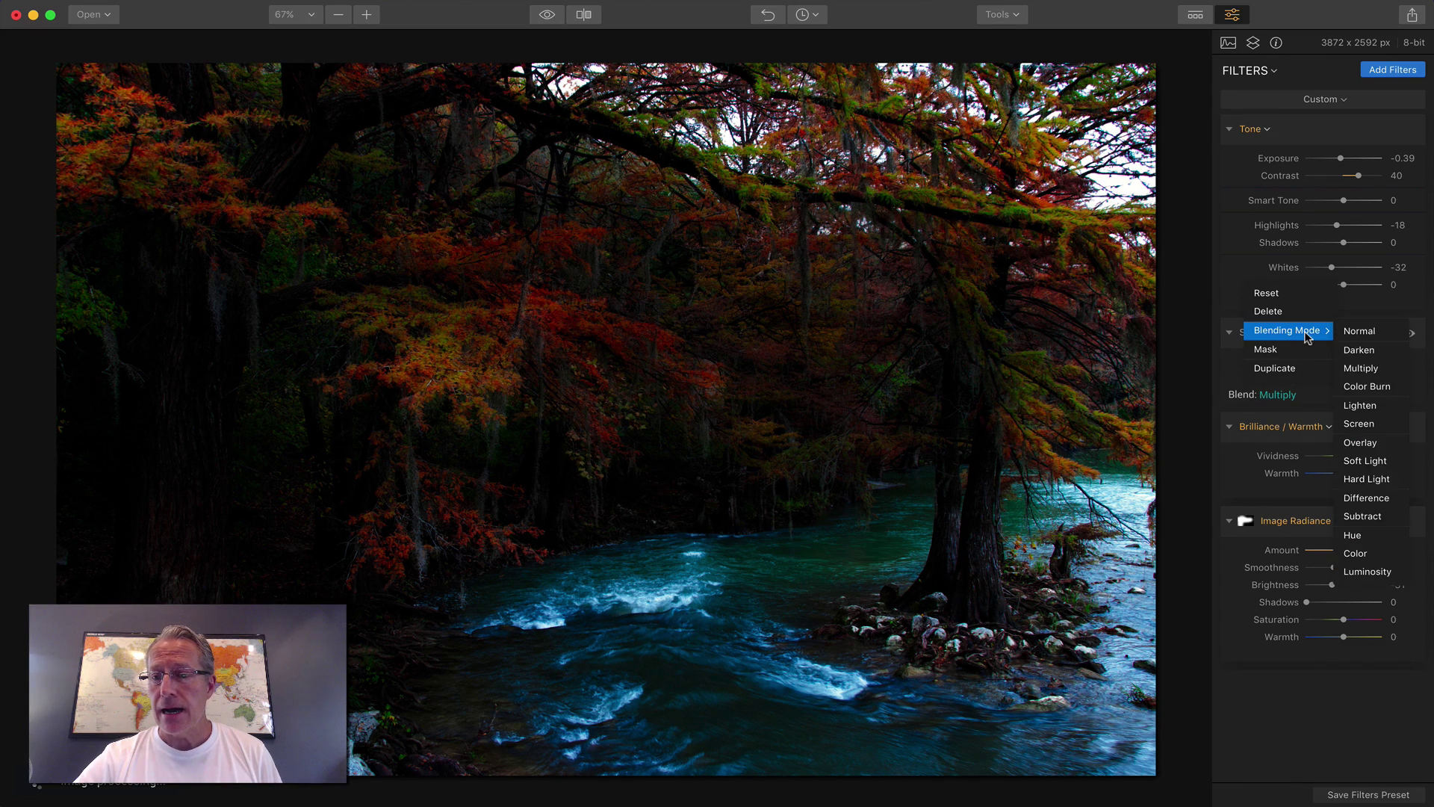
click(1354, 441)
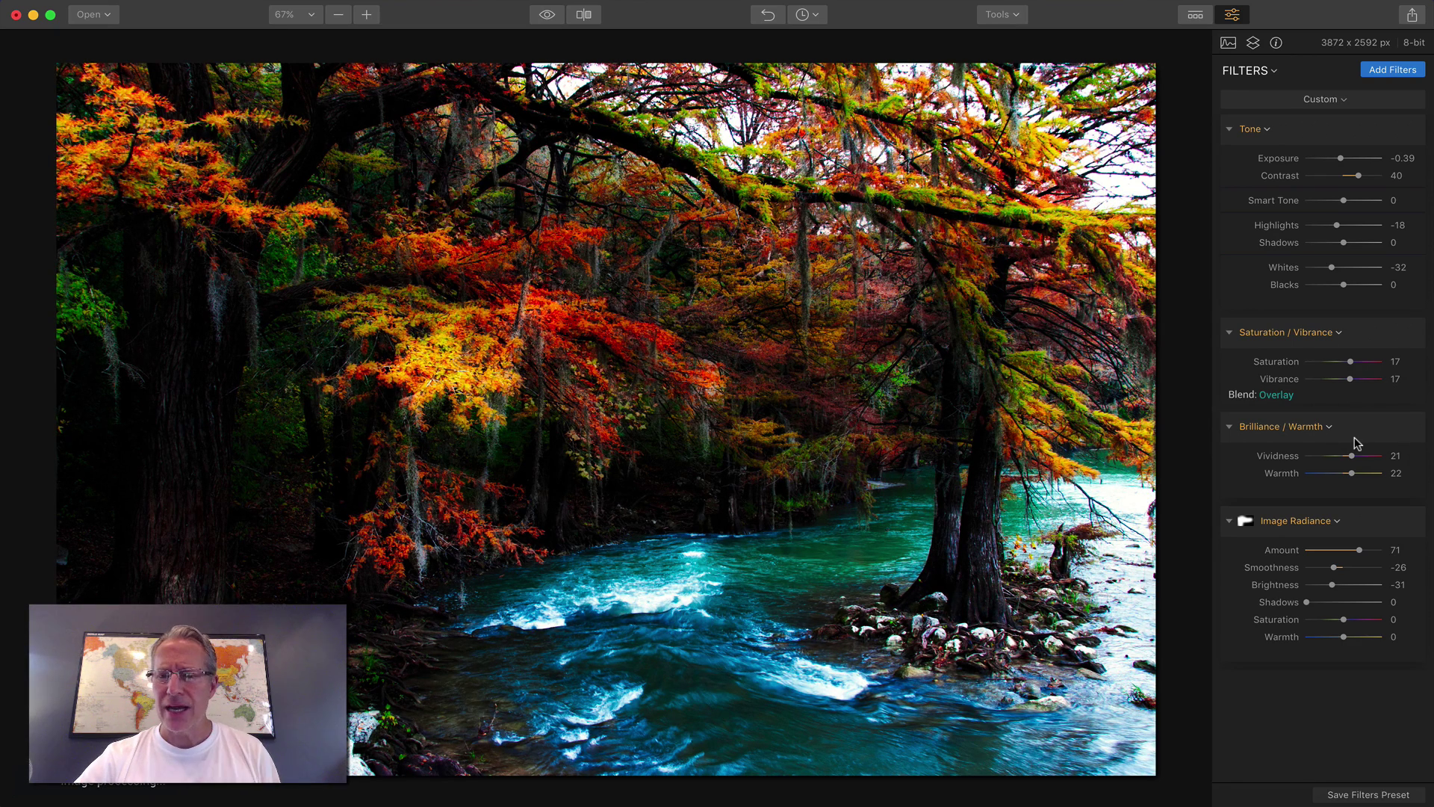
click(1269, 396)
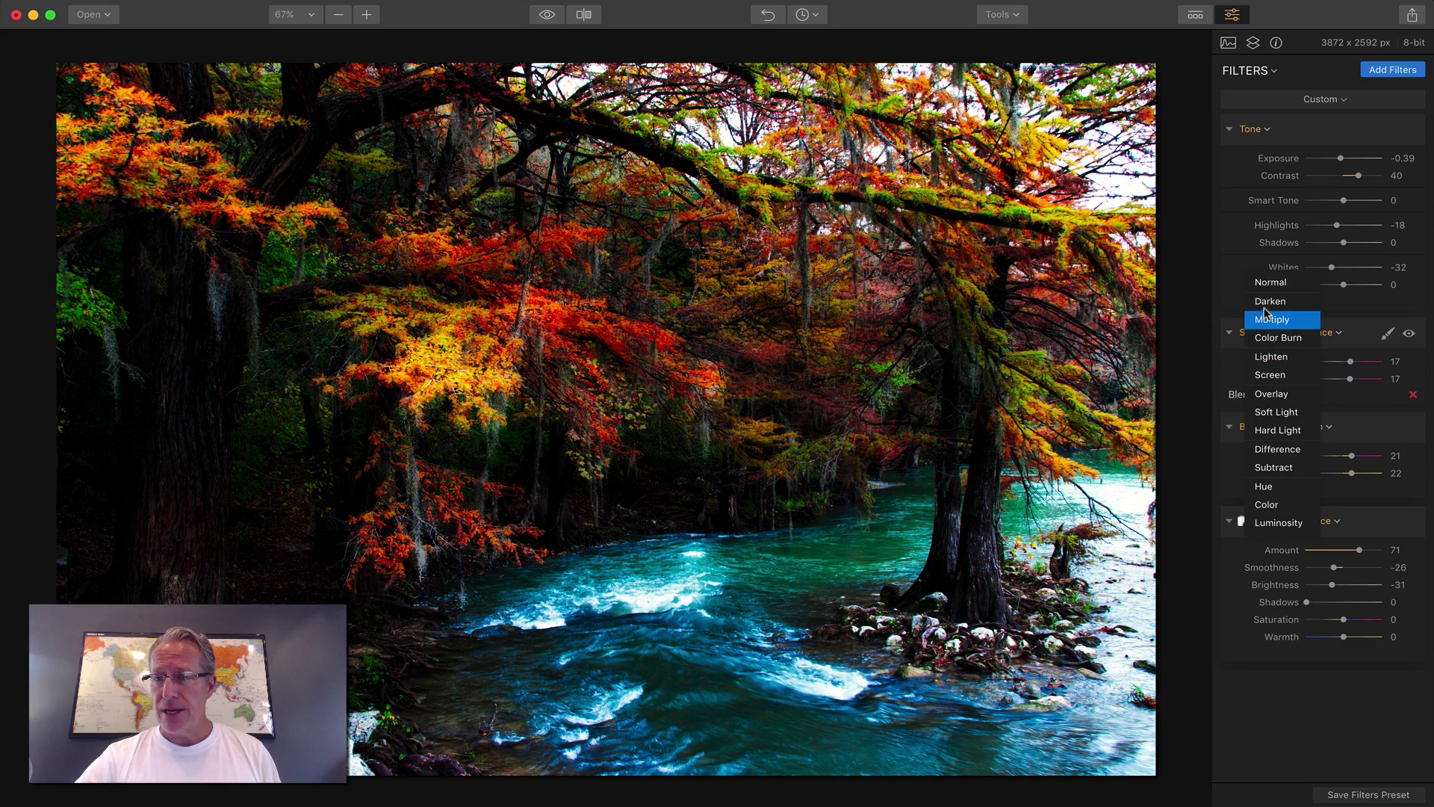
click(1270, 283)
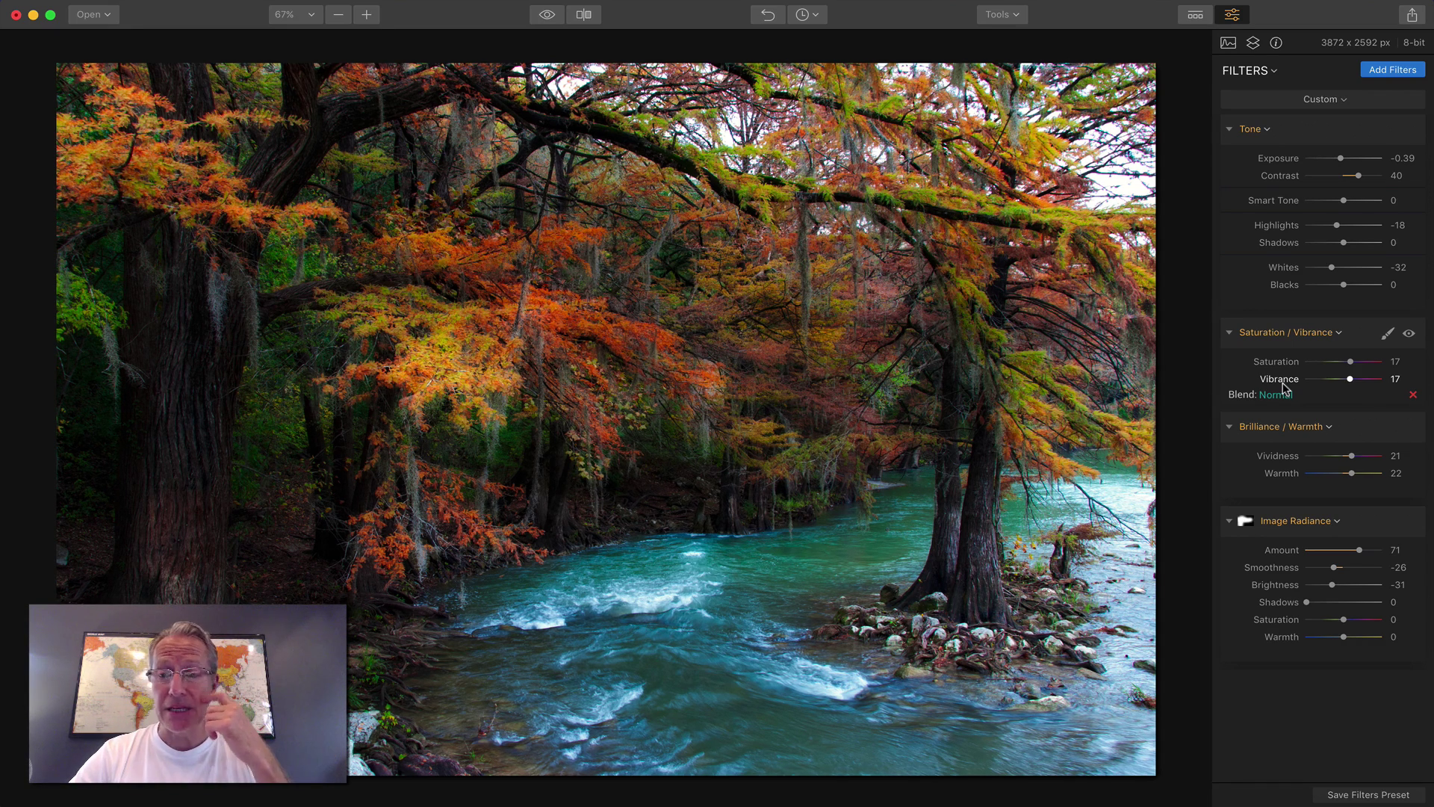
Blend Brilliance / Warmth in Color Burn, then Overlay, then set it back to Normal.
click(1259, 425)
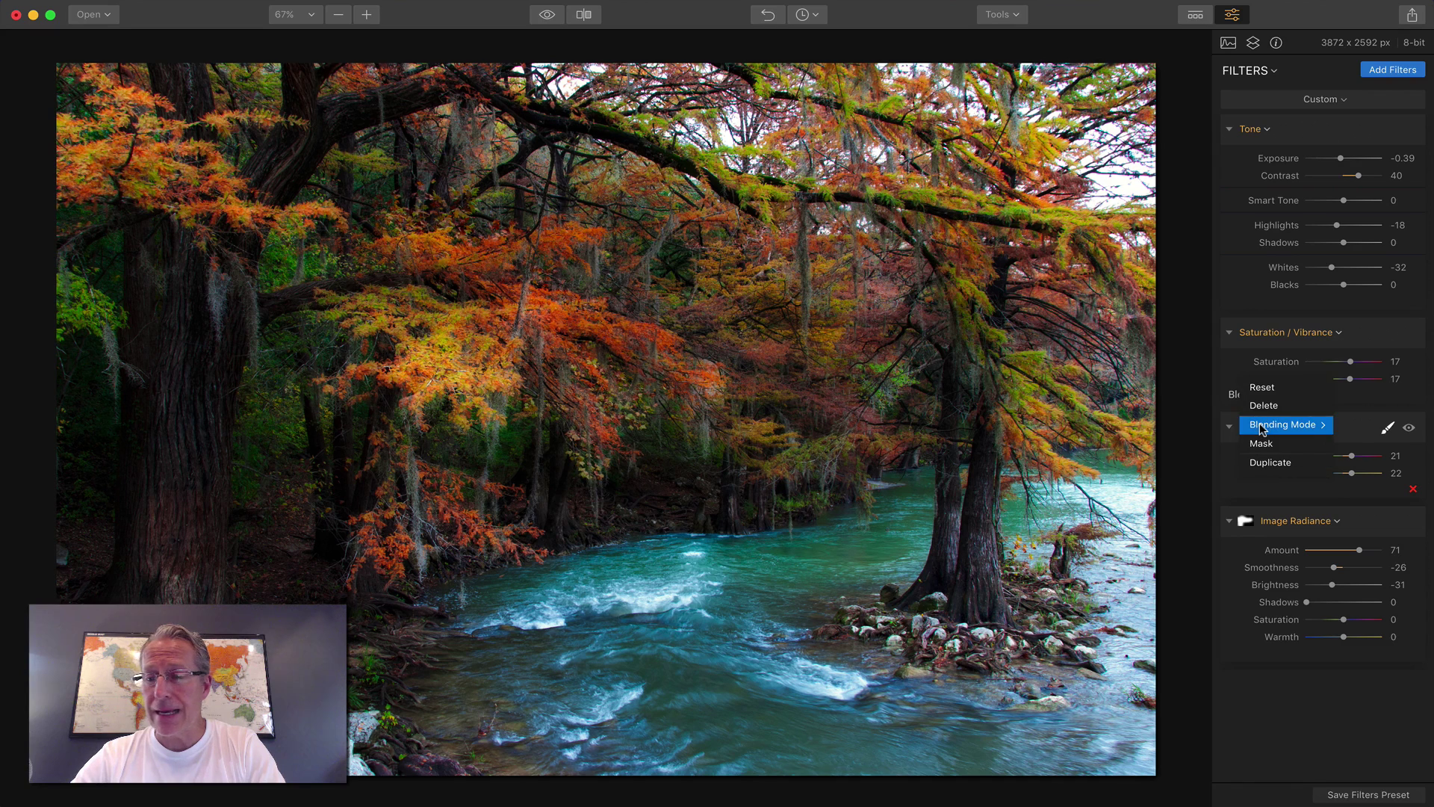
mouse_move(1260, 424)
click(1358, 477)
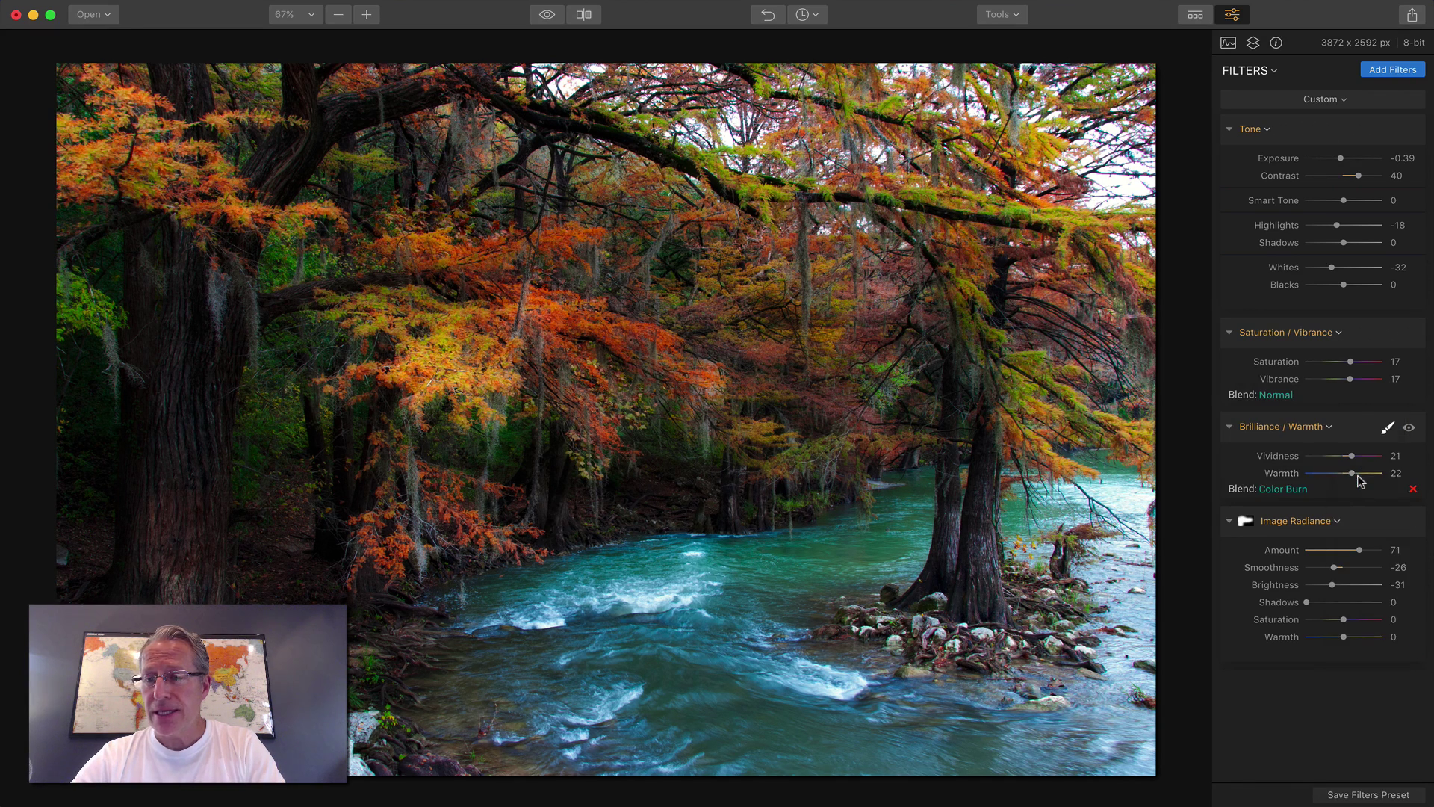
click(1299, 428)
mouse_move(1299, 424)
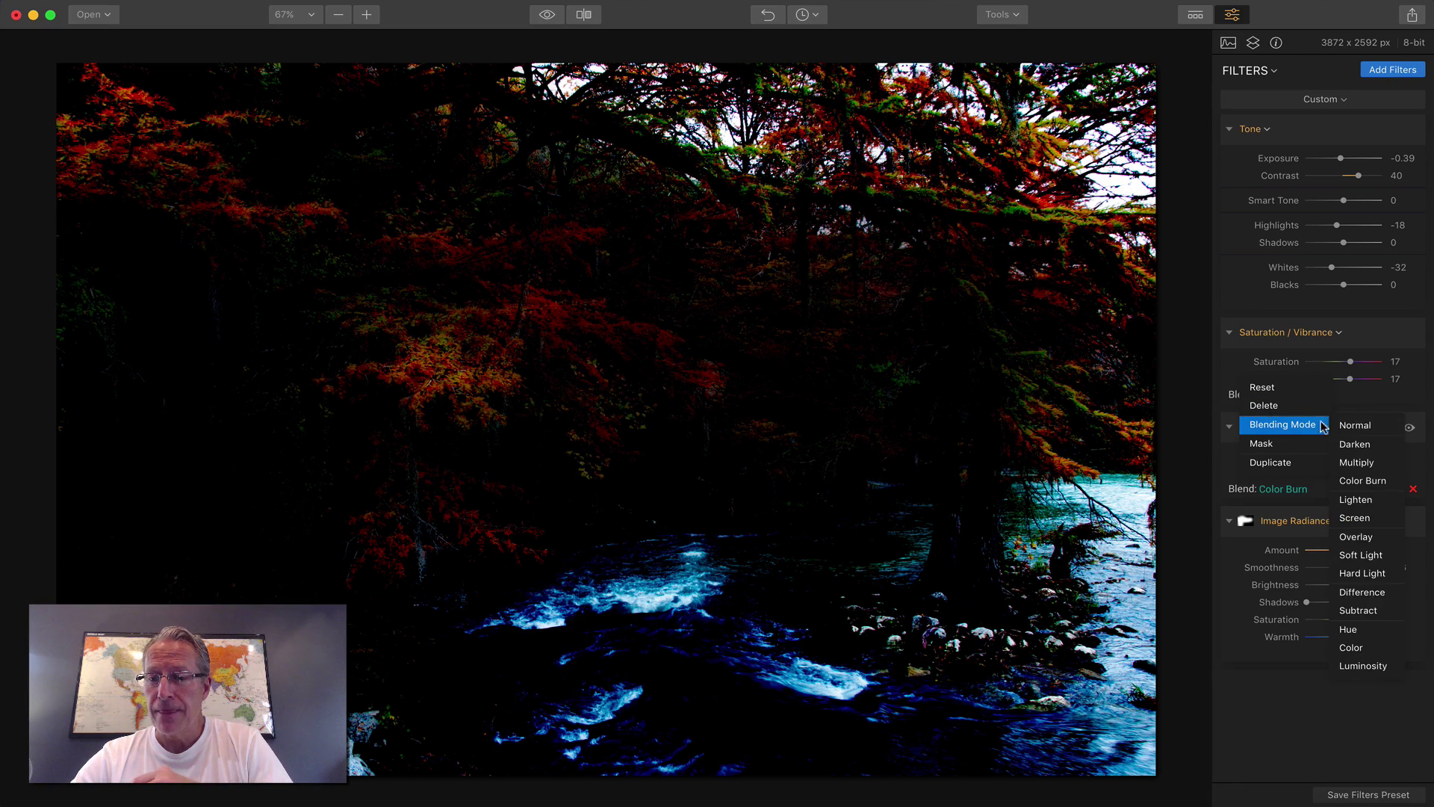
click(1356, 536)
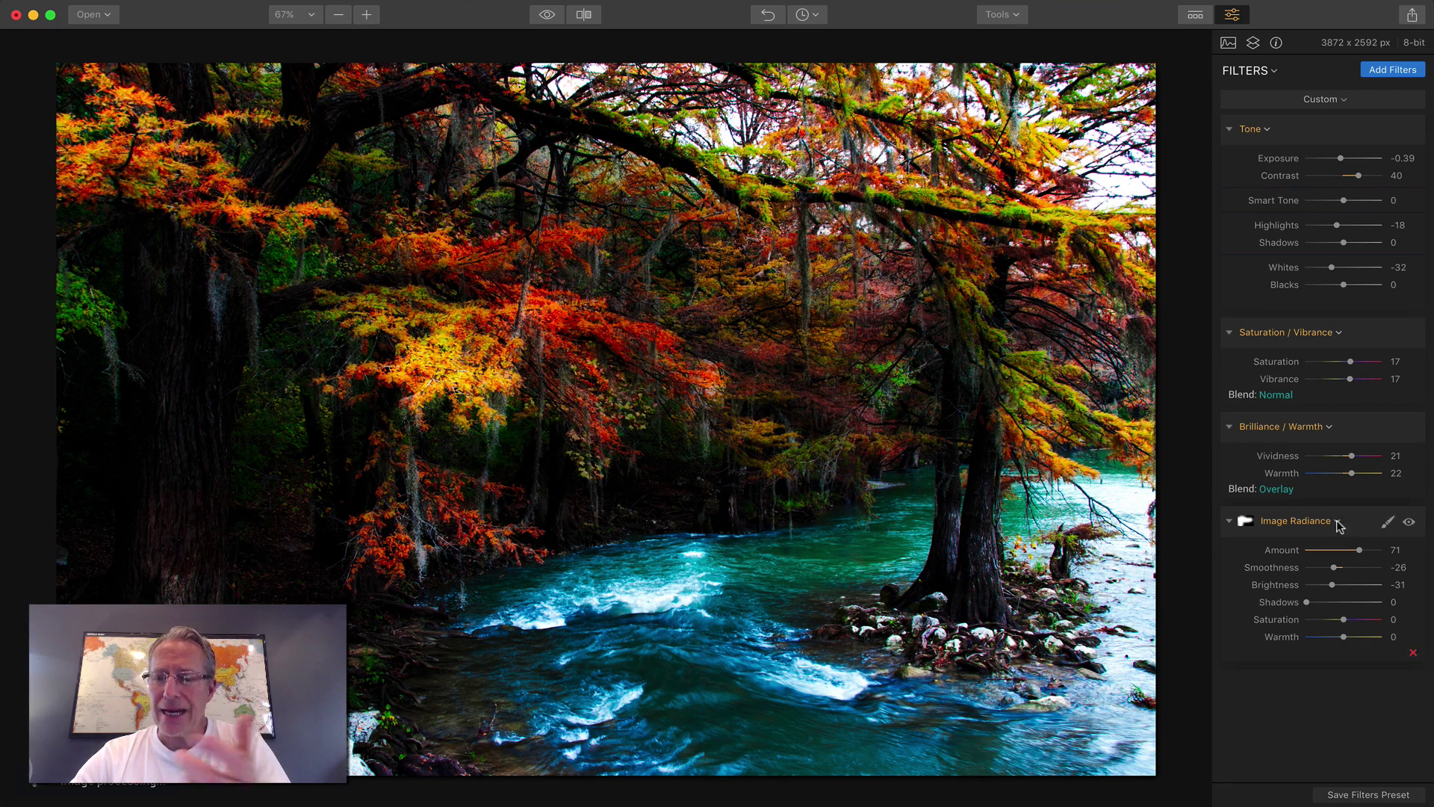
click(1277, 490)
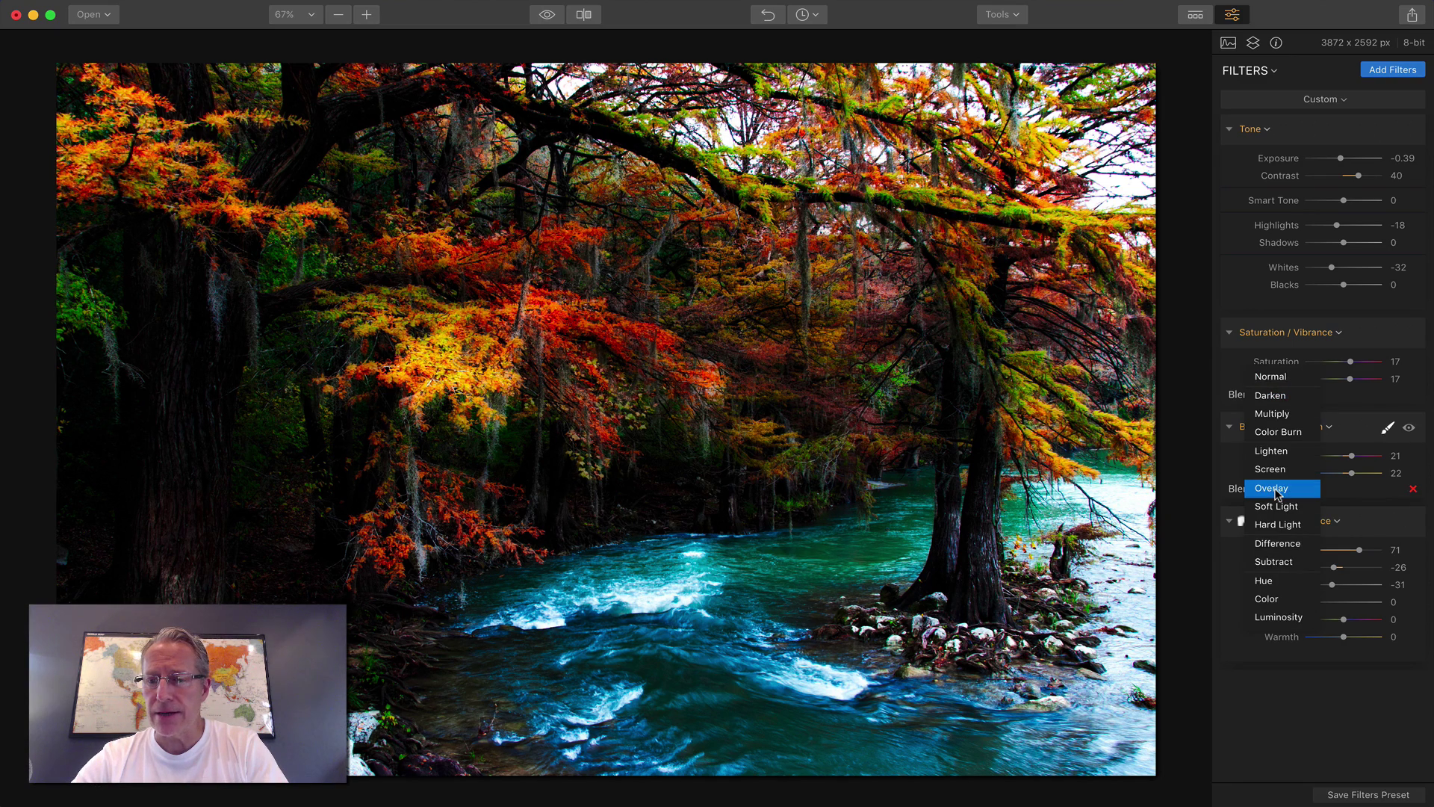
click(1281, 377)
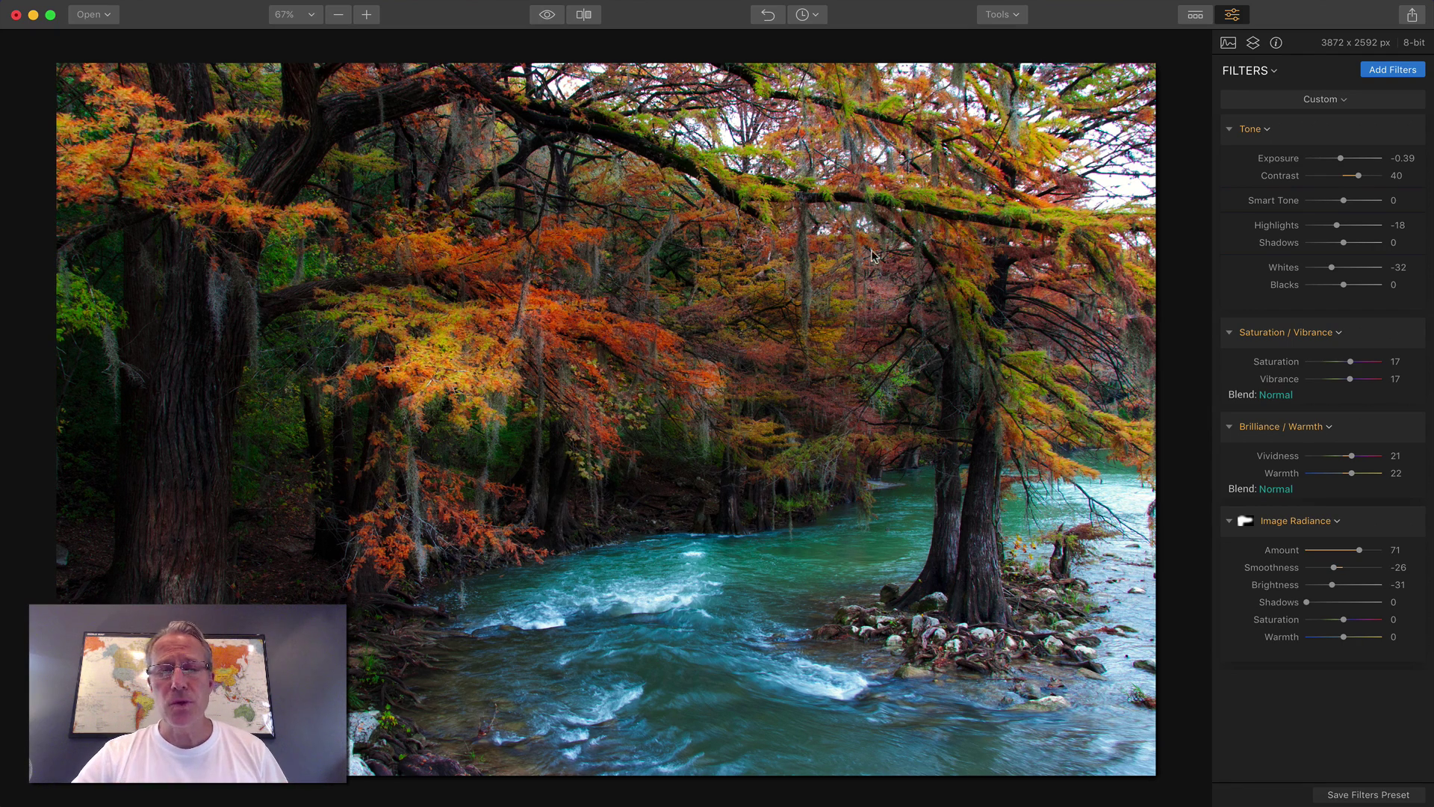
Switch to the Cadillac Ranch photo and add the Develop, Denoise and Brilliance / Warmth filters.
click(33, 15)
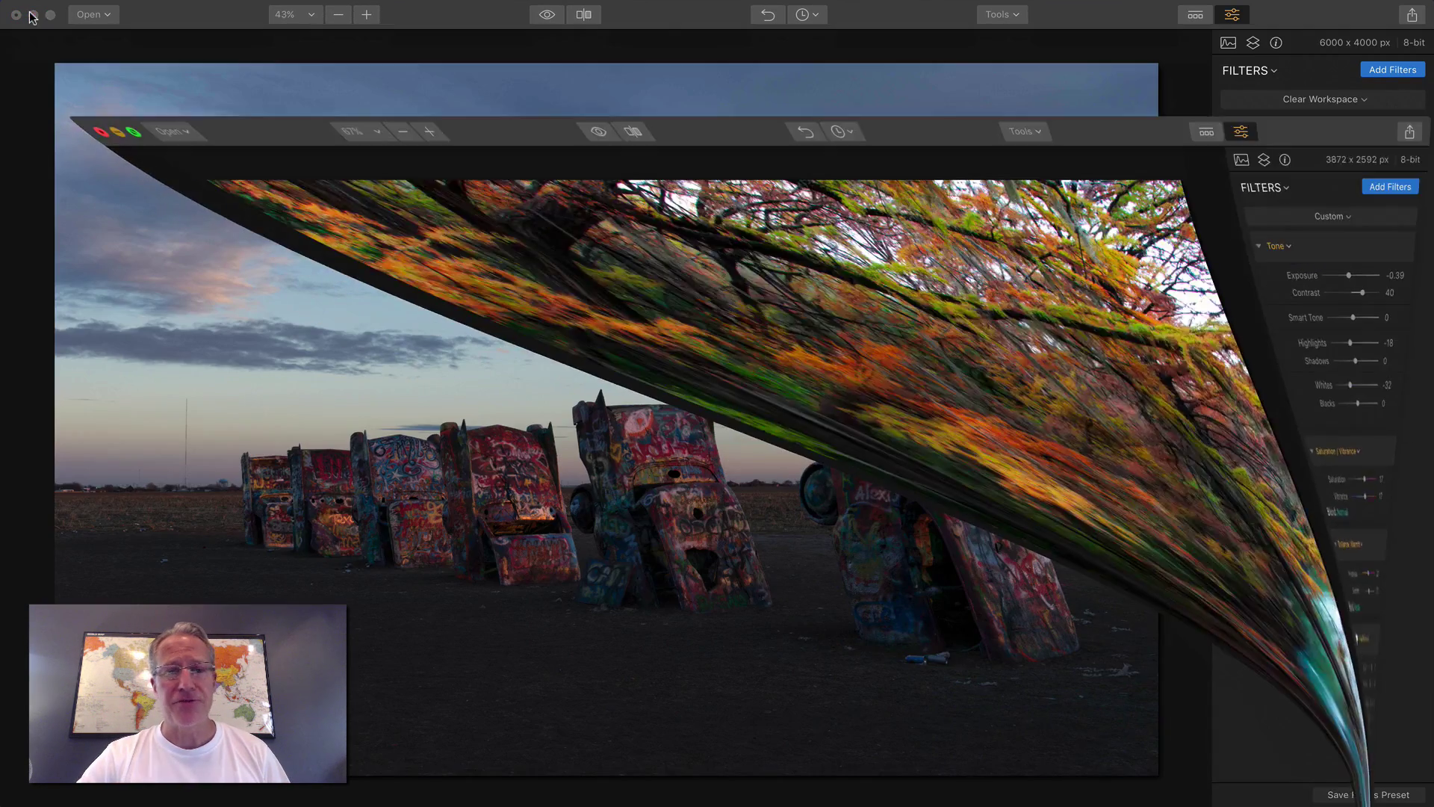
click(1376, 73)
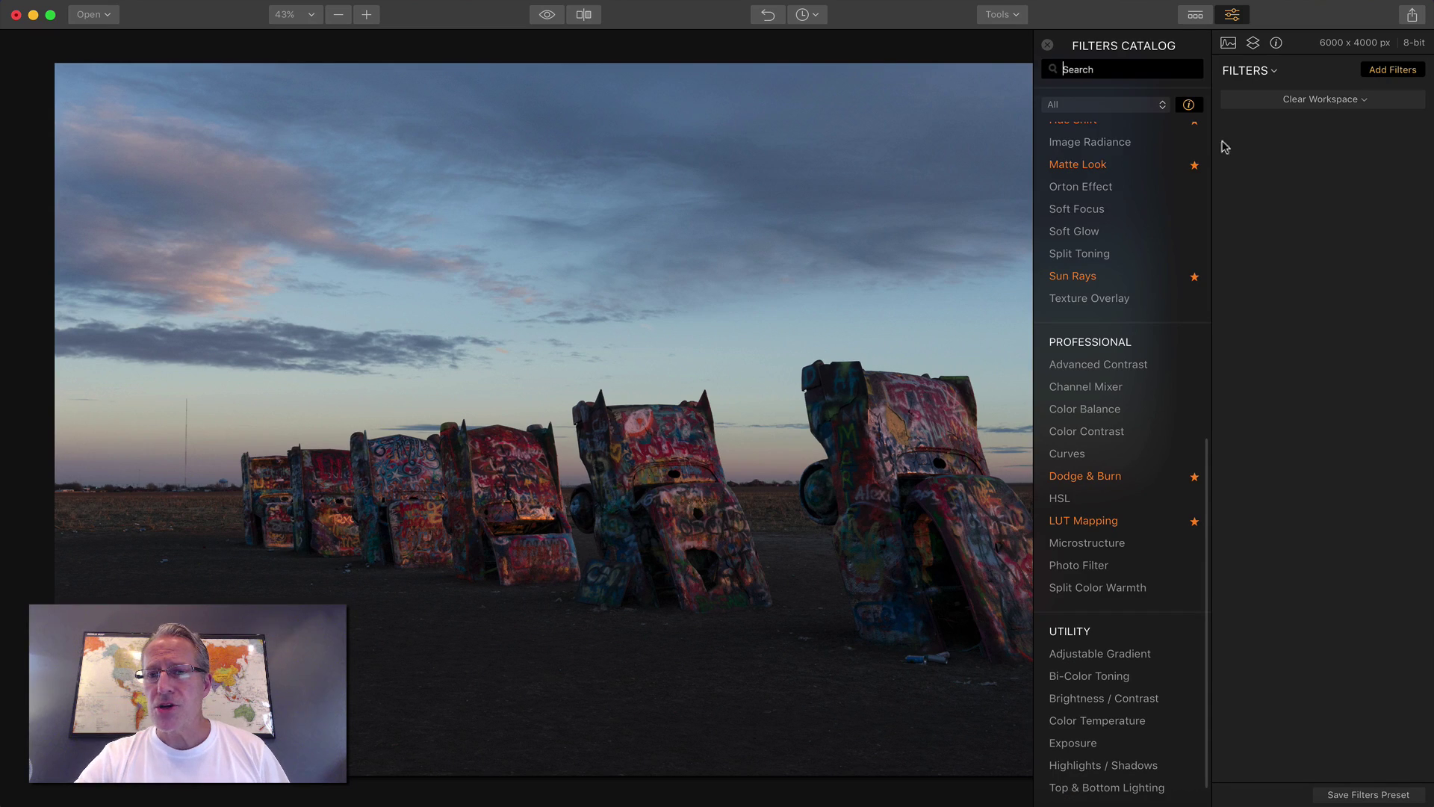
scroll(1118, 206, up, 10)
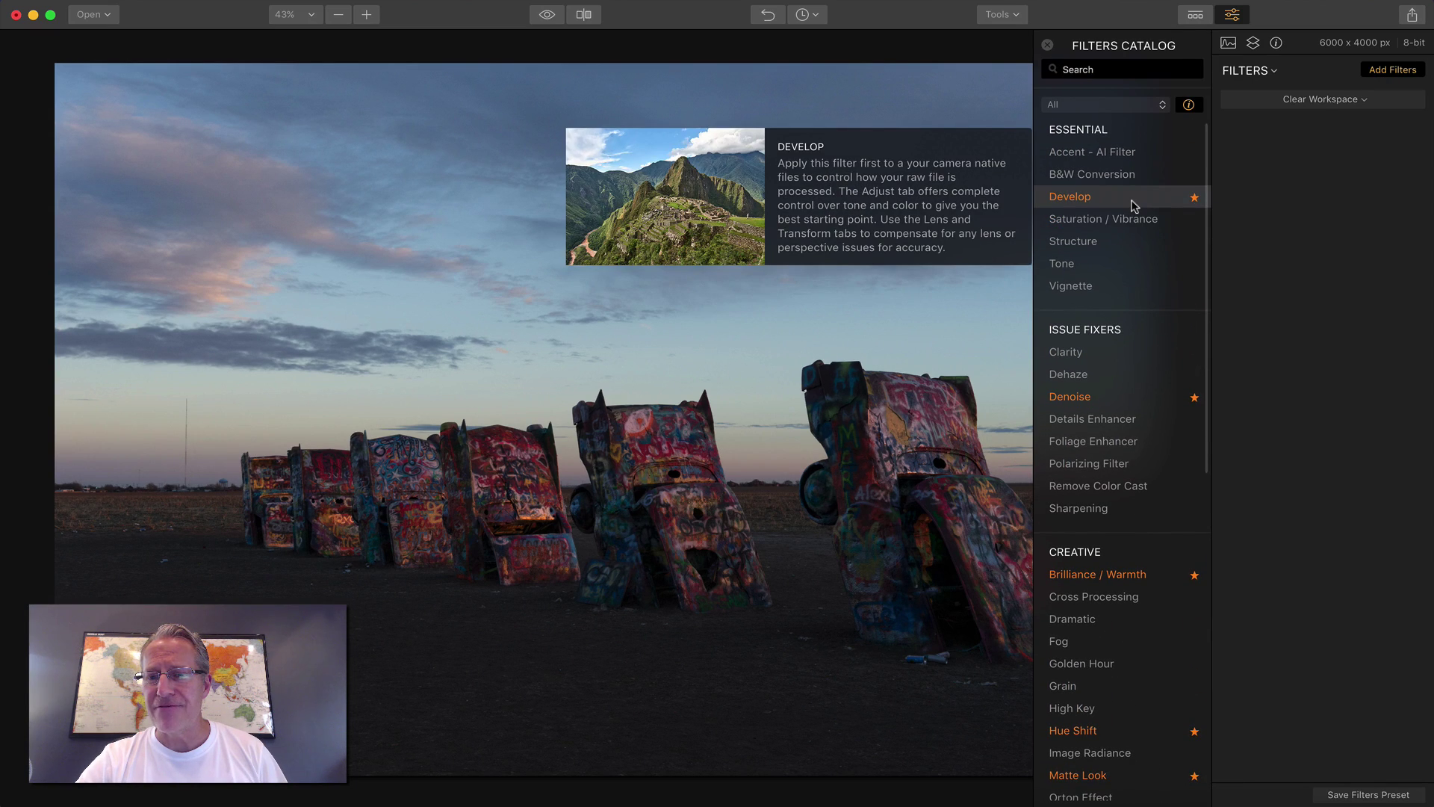
click(1132, 200)
click(1146, 376)
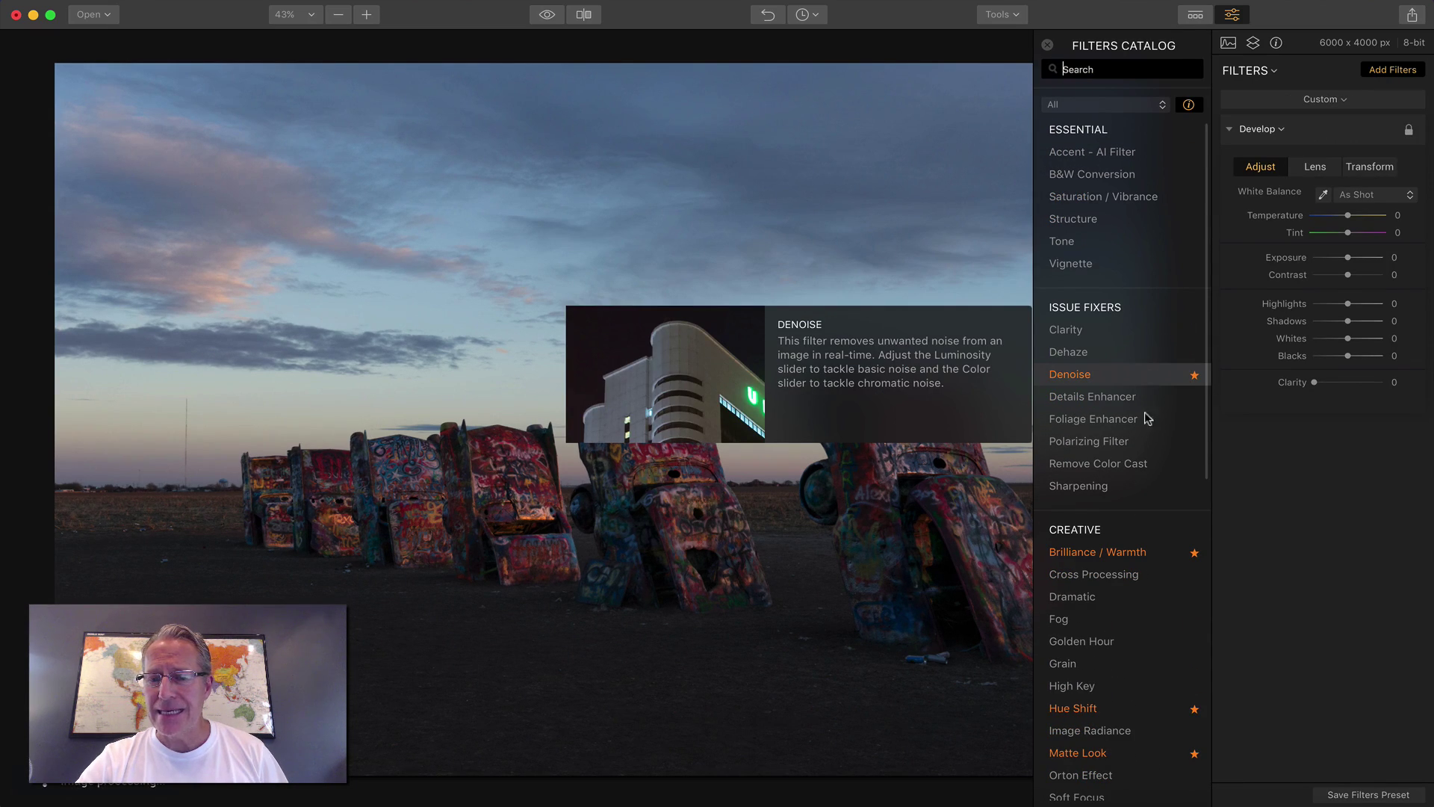
scroll(1150, 457, down, 5)
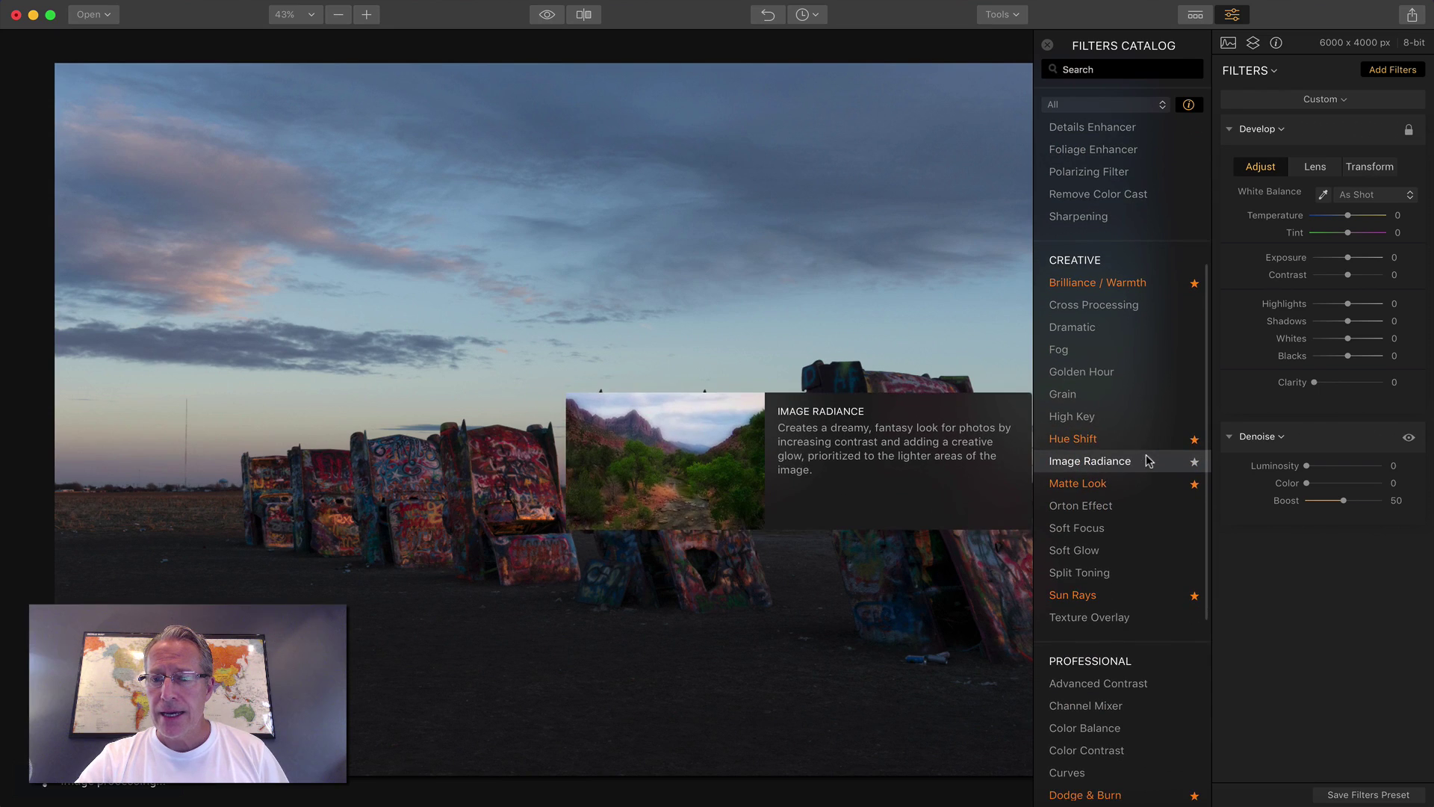
click(1138, 282)
click(1047, 46)
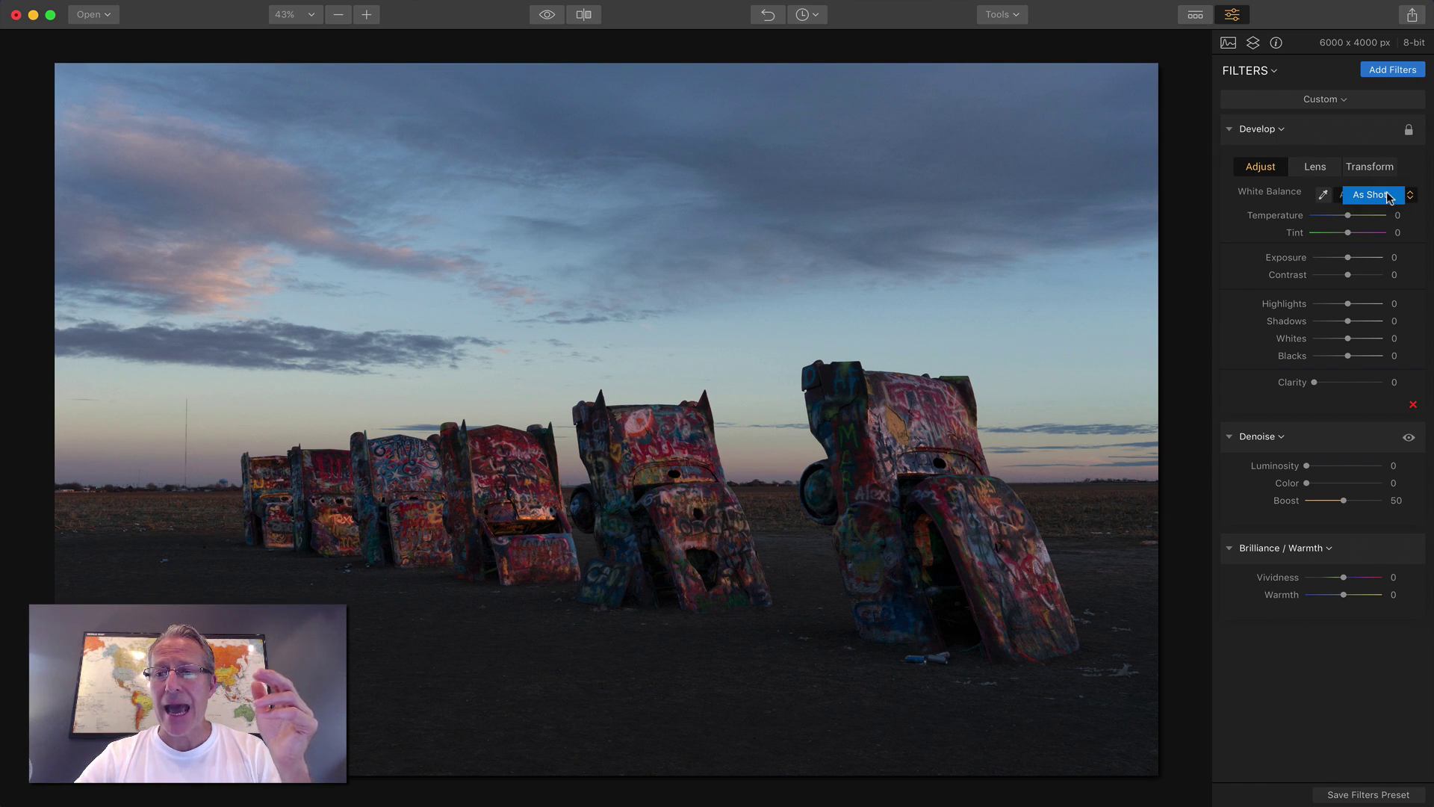
Keep the As Shot white balance and try a lens distortion correction.
click(1389, 196)
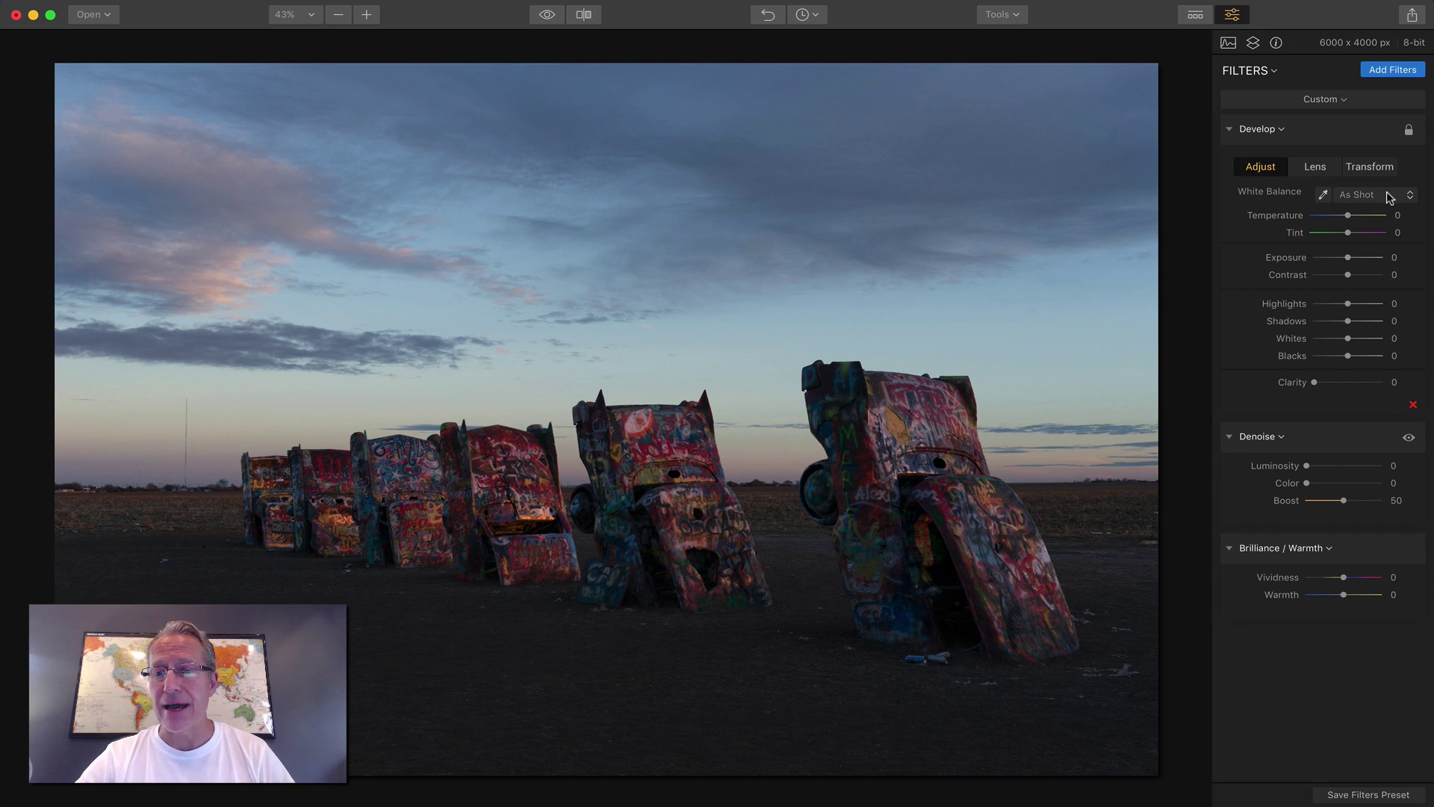
click(1315, 168)
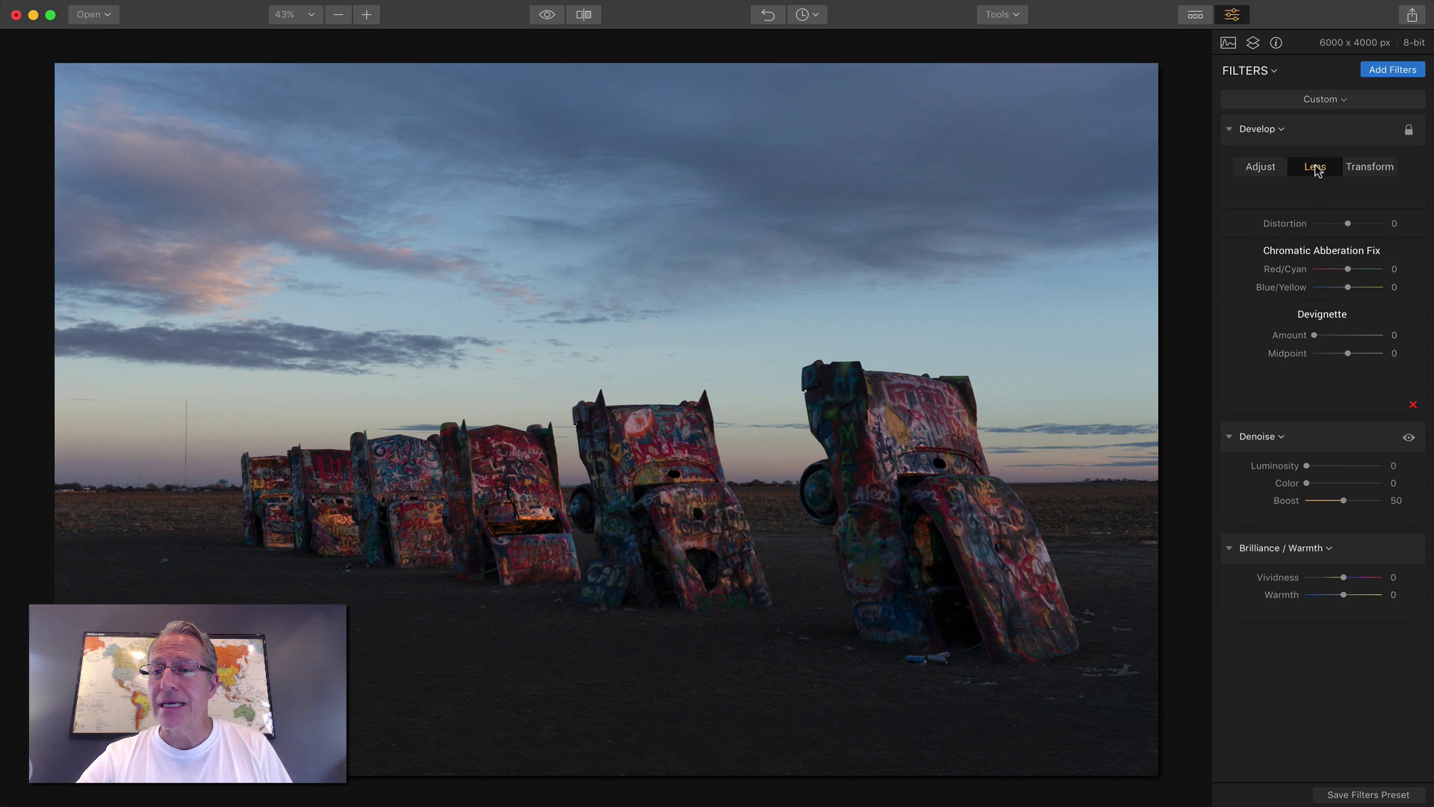
click(1347, 224)
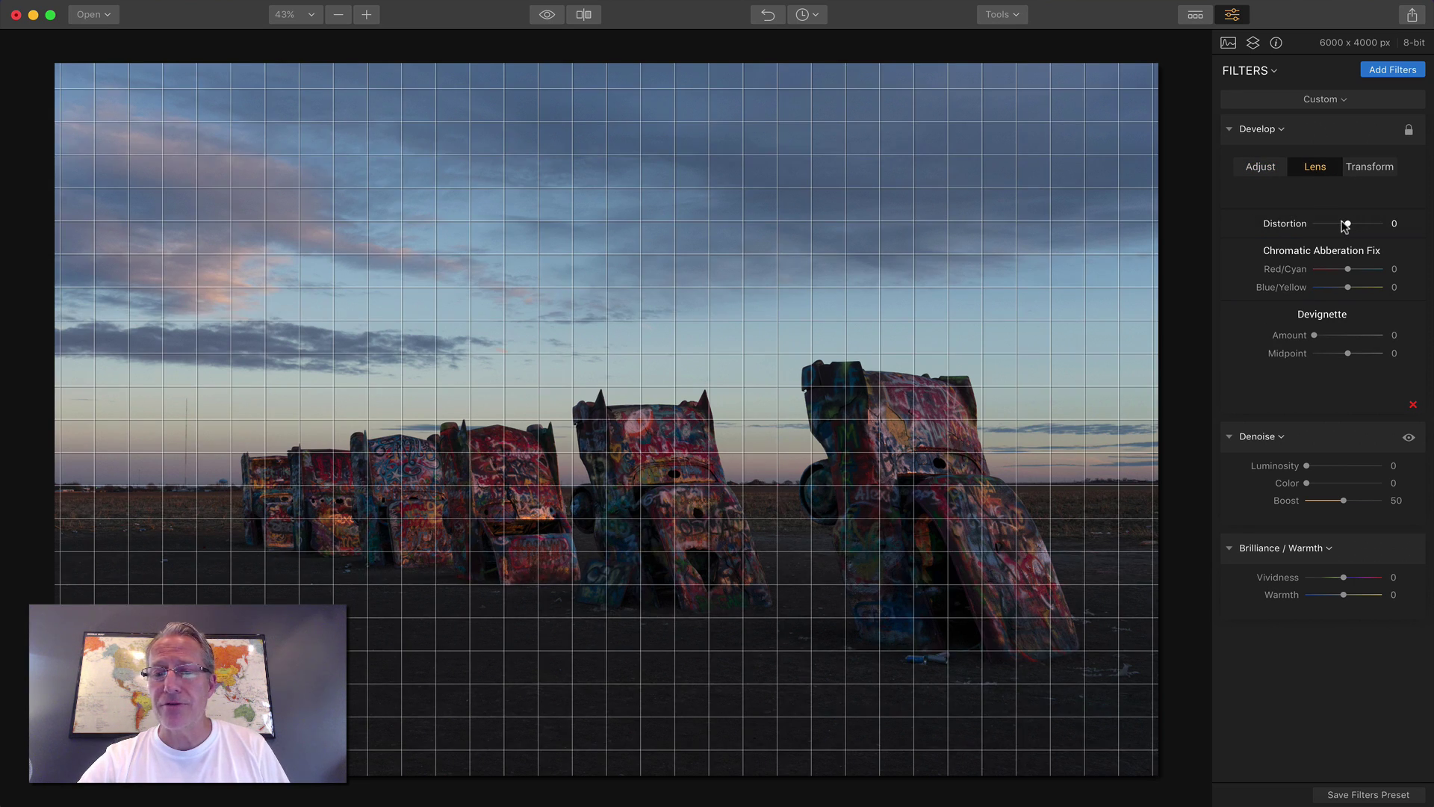
mouse_move(1347, 225)
mouse_down()
mouse_move(1316, 226)
mouse_move(1358, 229)
mouse_up()
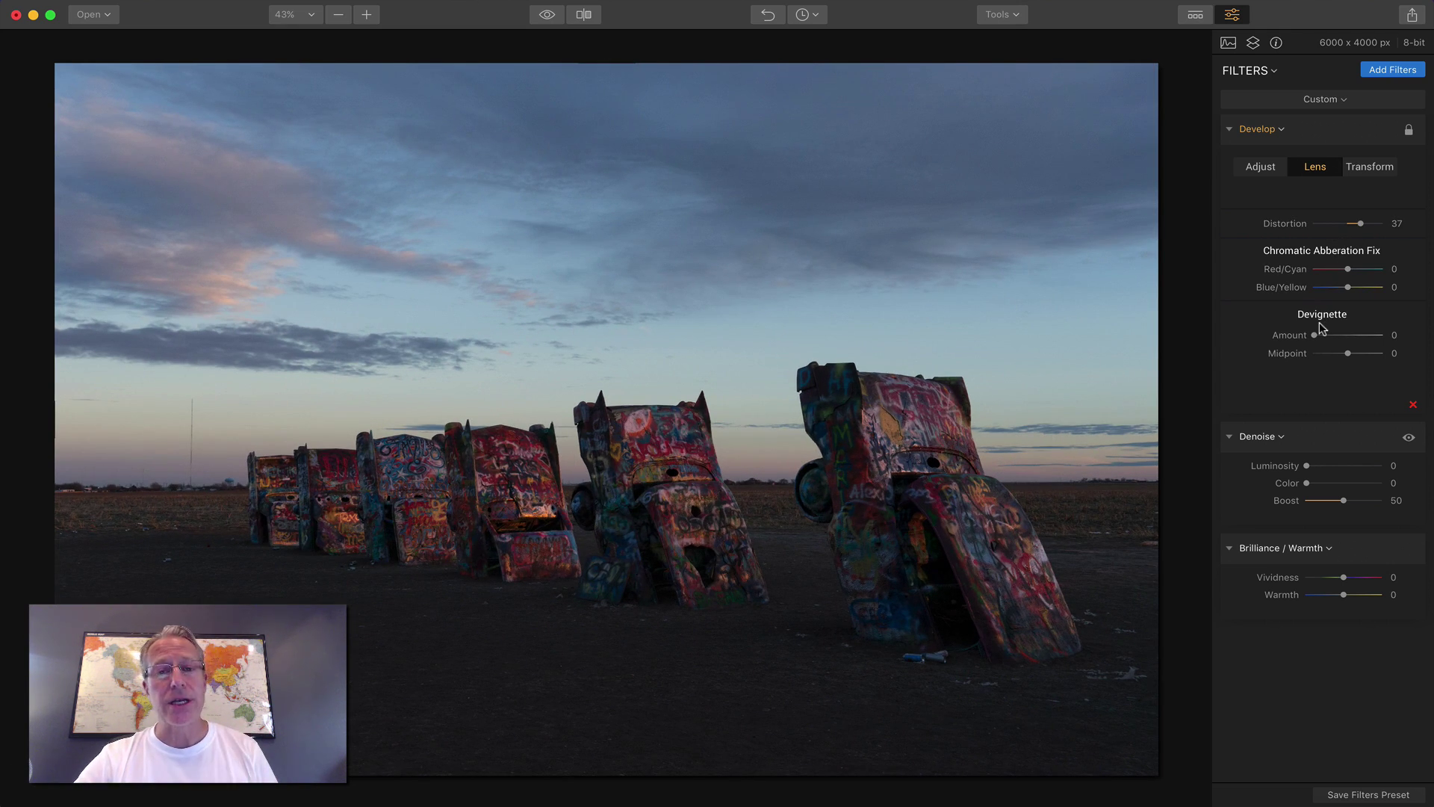
Try a Transform Aspect of -25, then reset all Develop corrections to zero.
click(1360, 167)
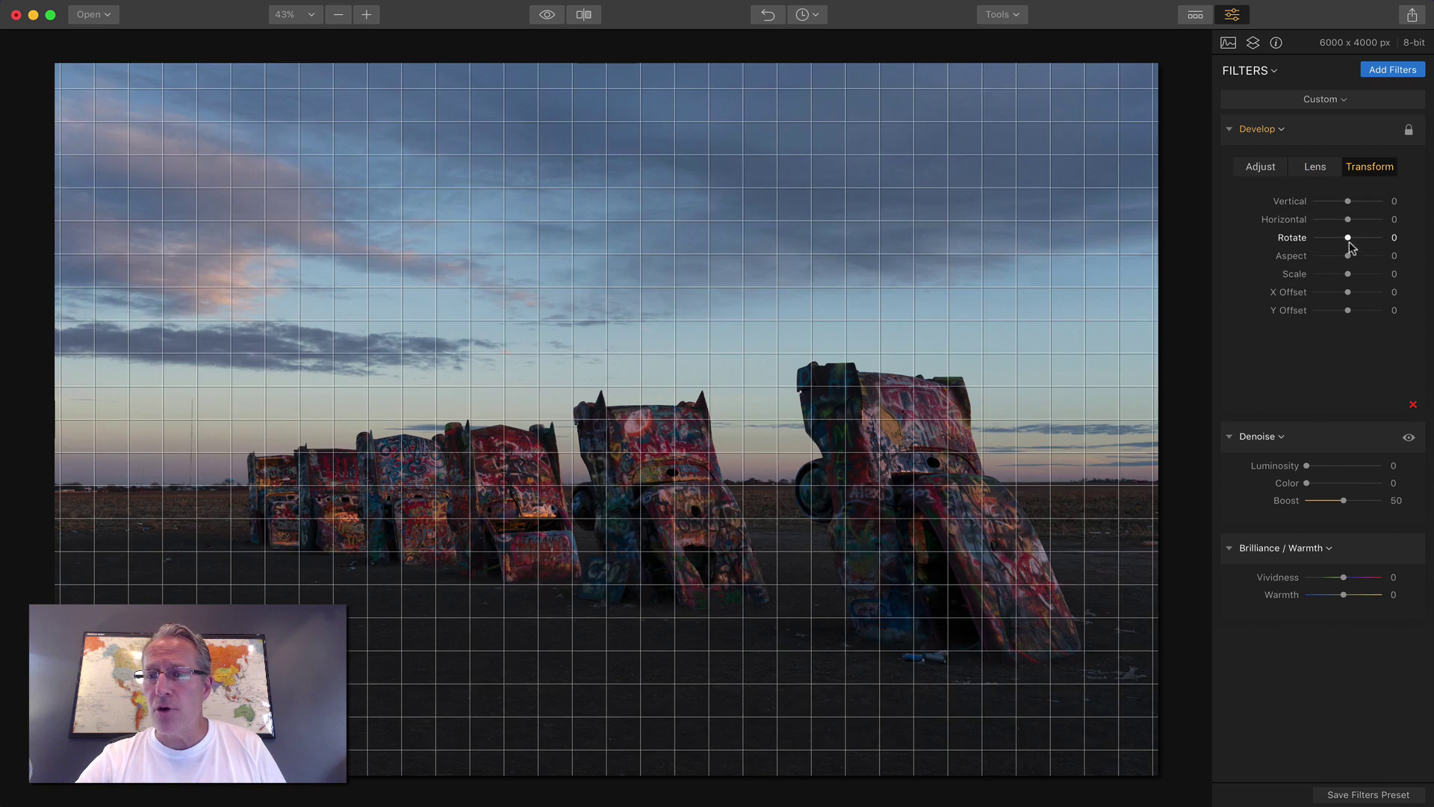
mouse_move(1347, 255)
mouse_down()
mouse_move(1335, 256)
mouse_move(1351, 275)
mouse_up()
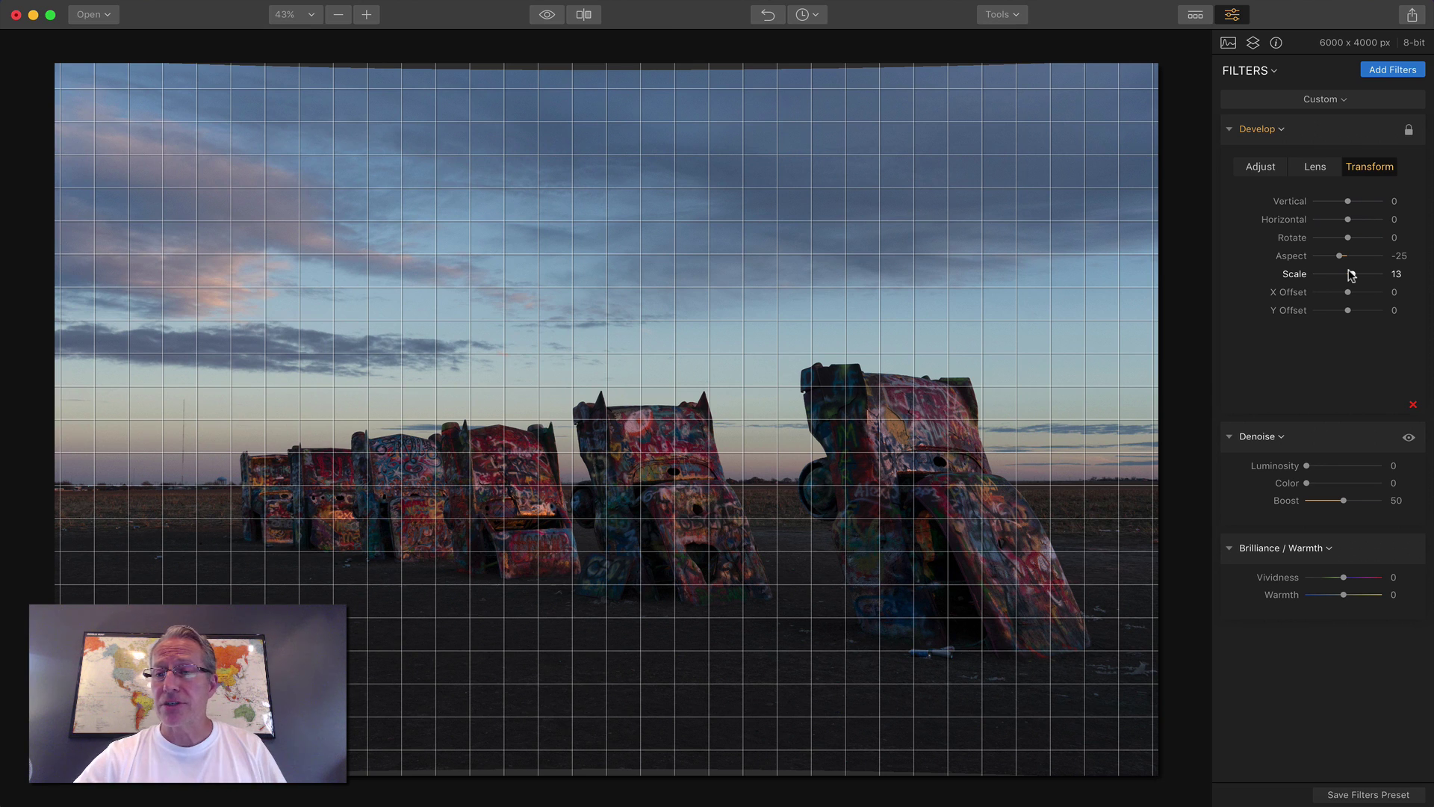
double_click(1291, 256)
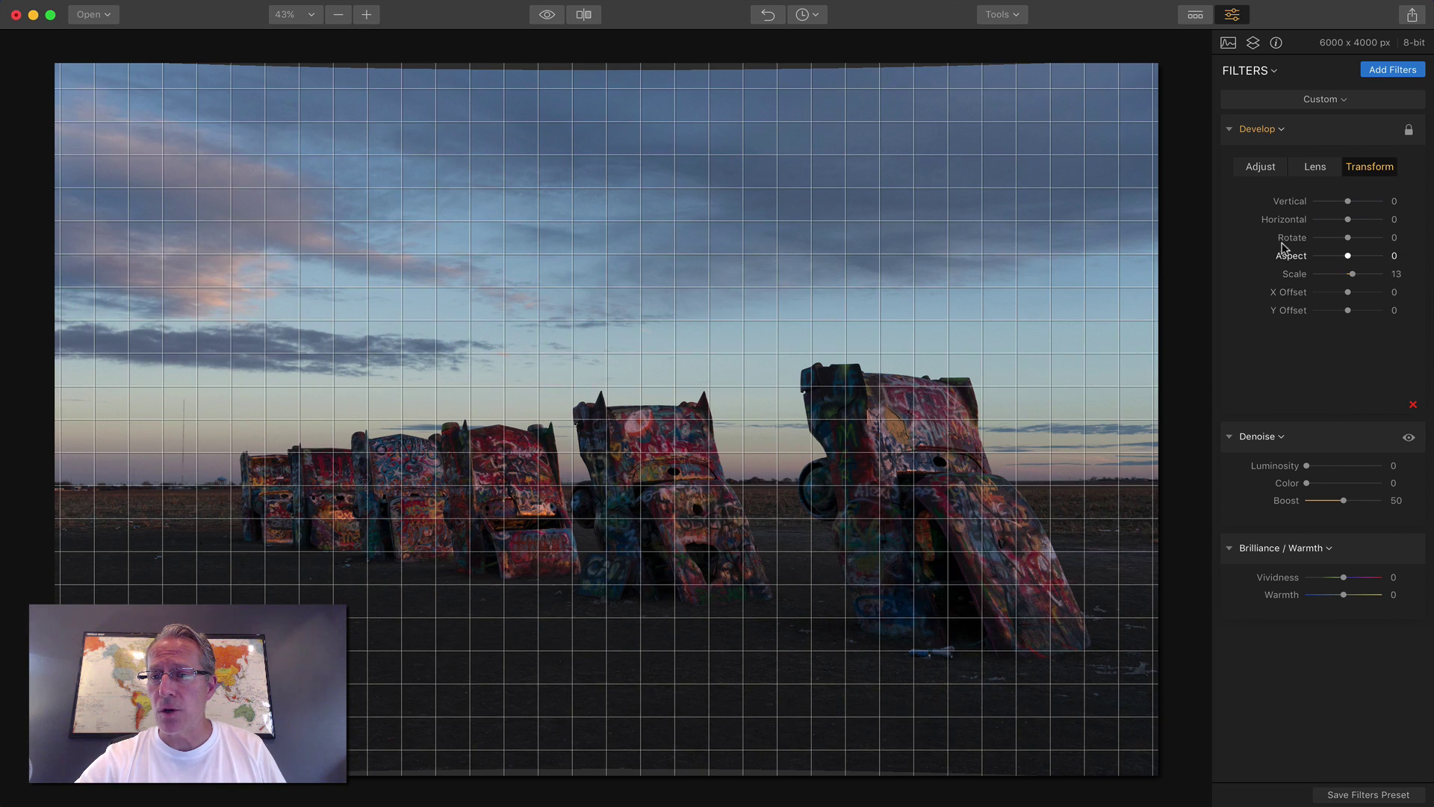
click(1246, 130)
click(1247, 89)
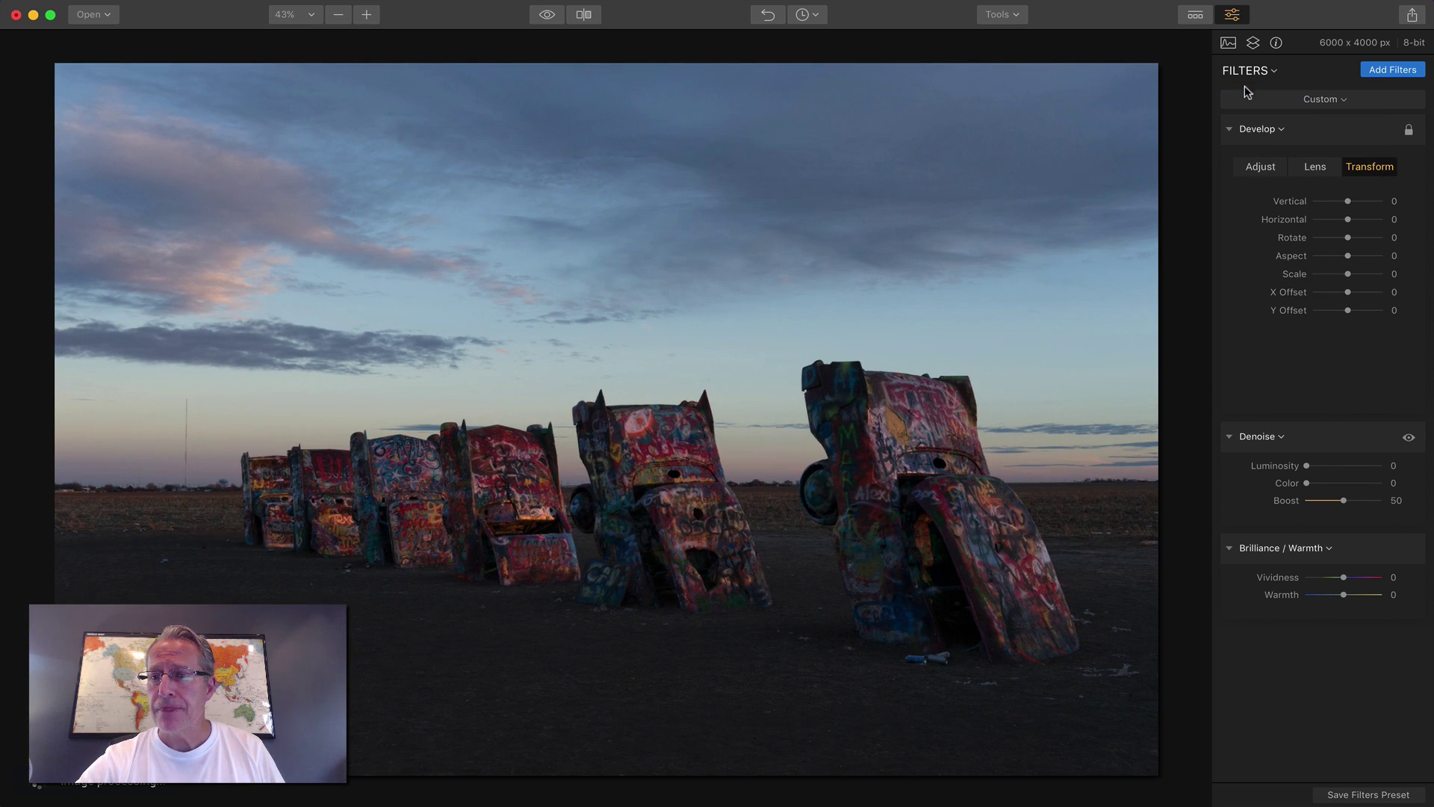
Set Contrast 15, Shadows 10, Clarity 21, Temperature and Tint 11, Vividness 14, Warmth 23.
click(1257, 164)
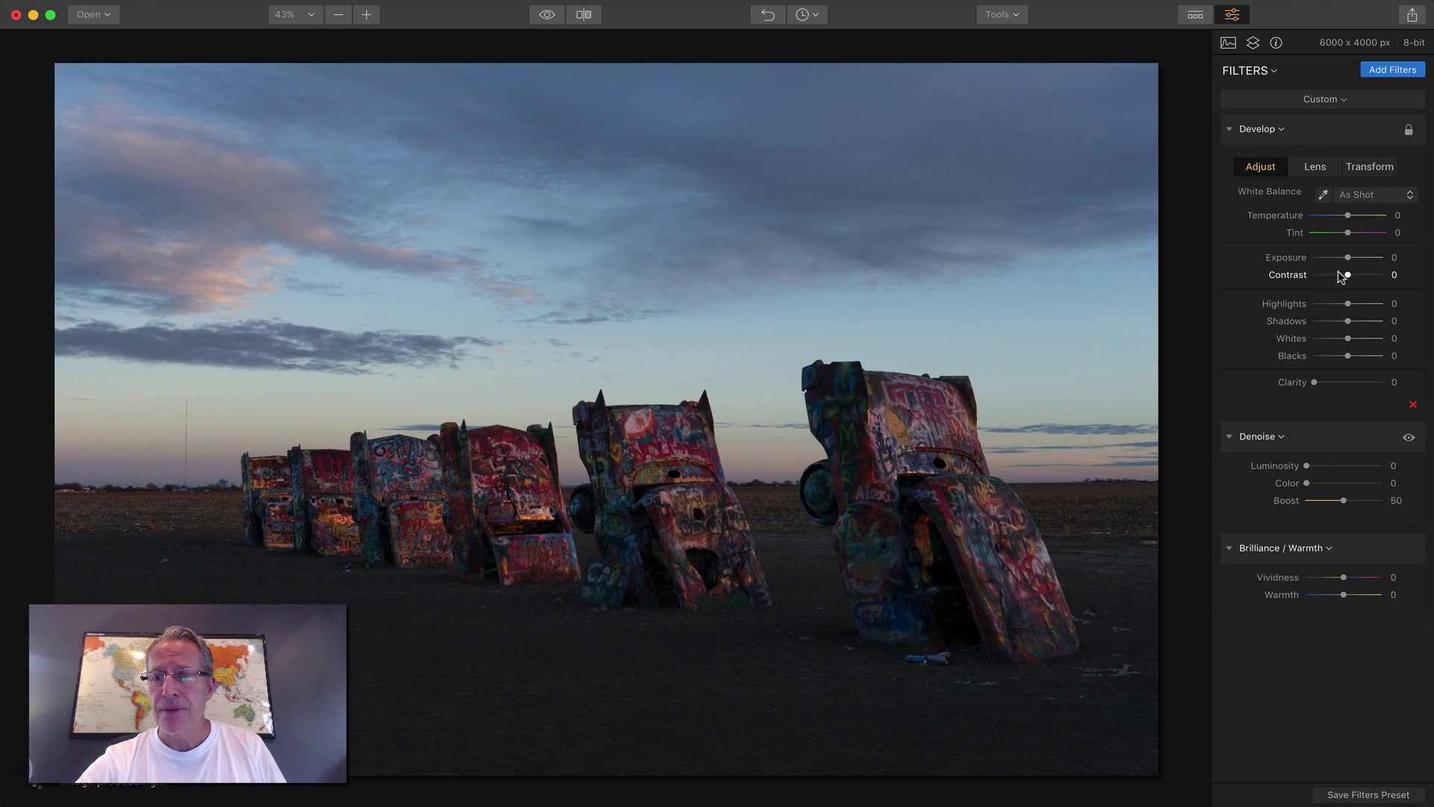
drag(1339, 273, 1351, 321)
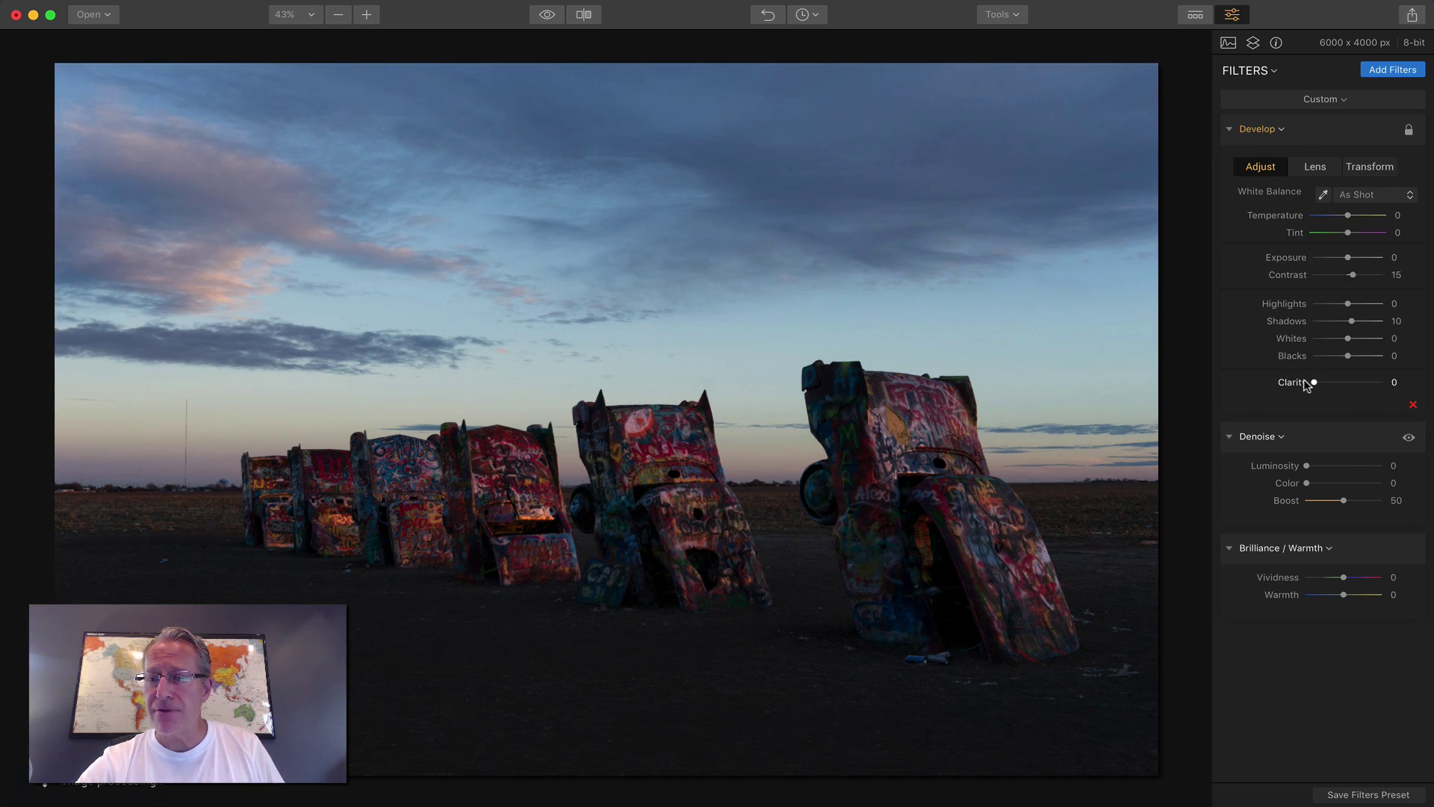
drag(1313, 382, 1327, 383)
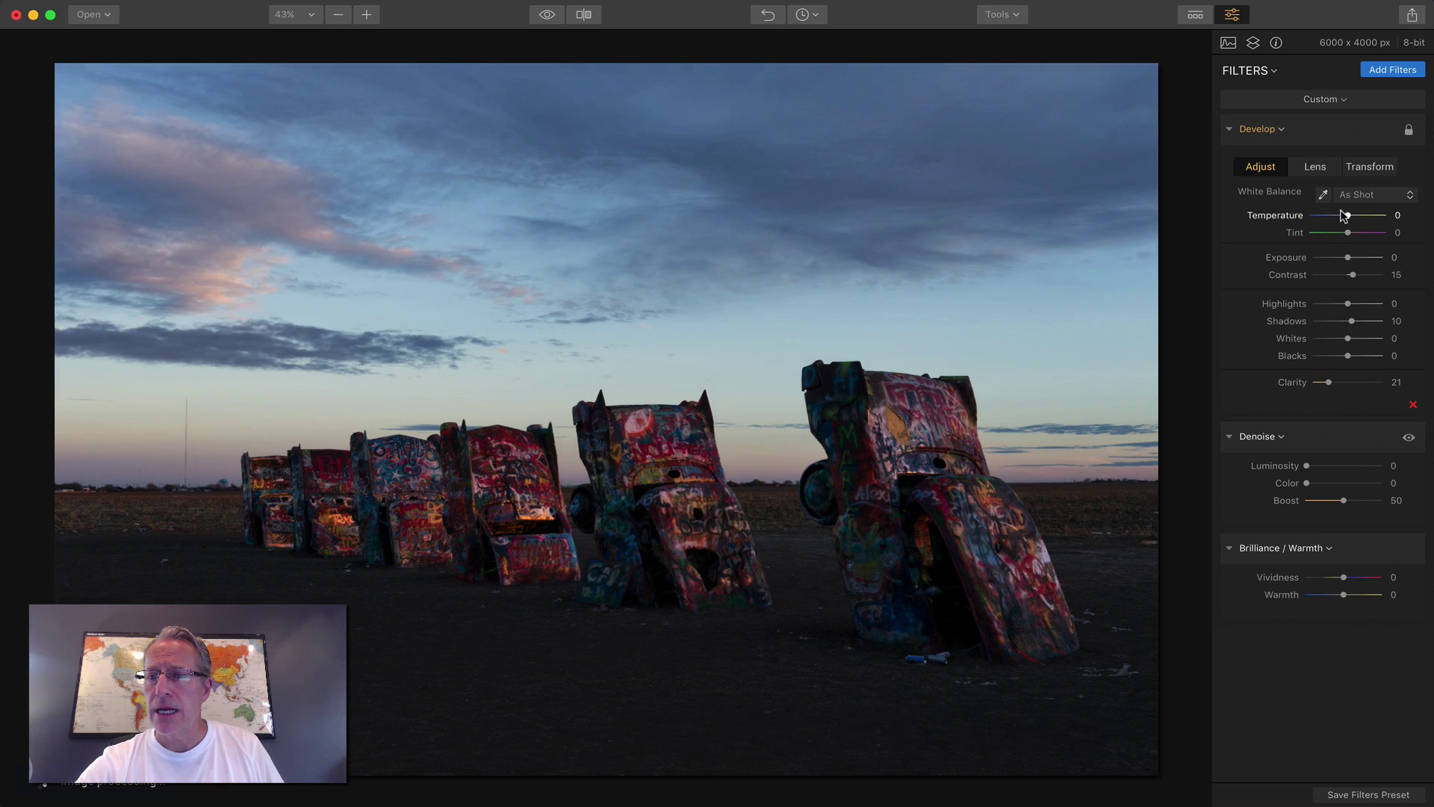
drag(1347, 215, 1351, 215)
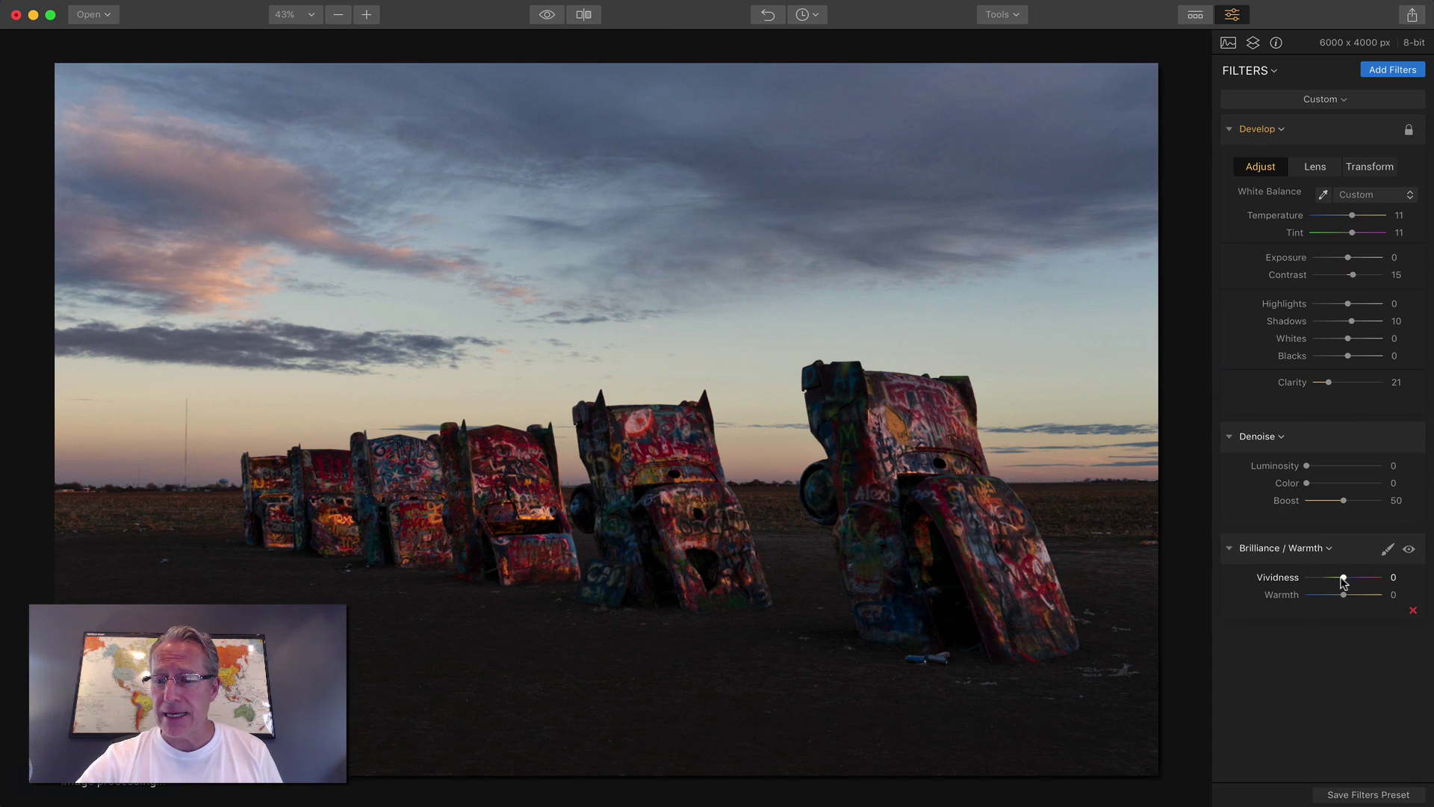
drag(1342, 580, 1352, 594)
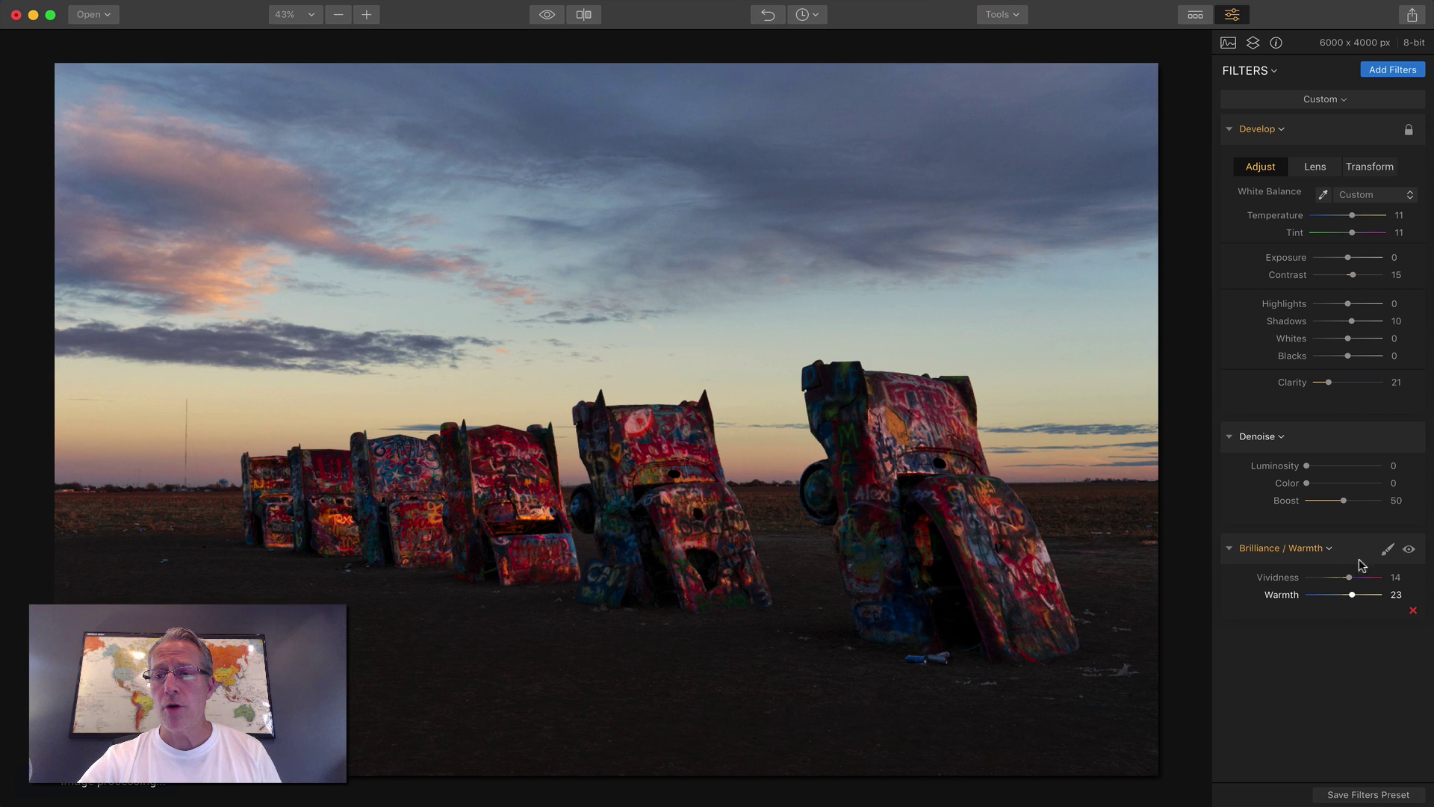
Add an Adjustable Gradient and place its centre and narrowed transition bands on the horizon.
click(1392, 71)
scroll(1149, 317, down, 5)
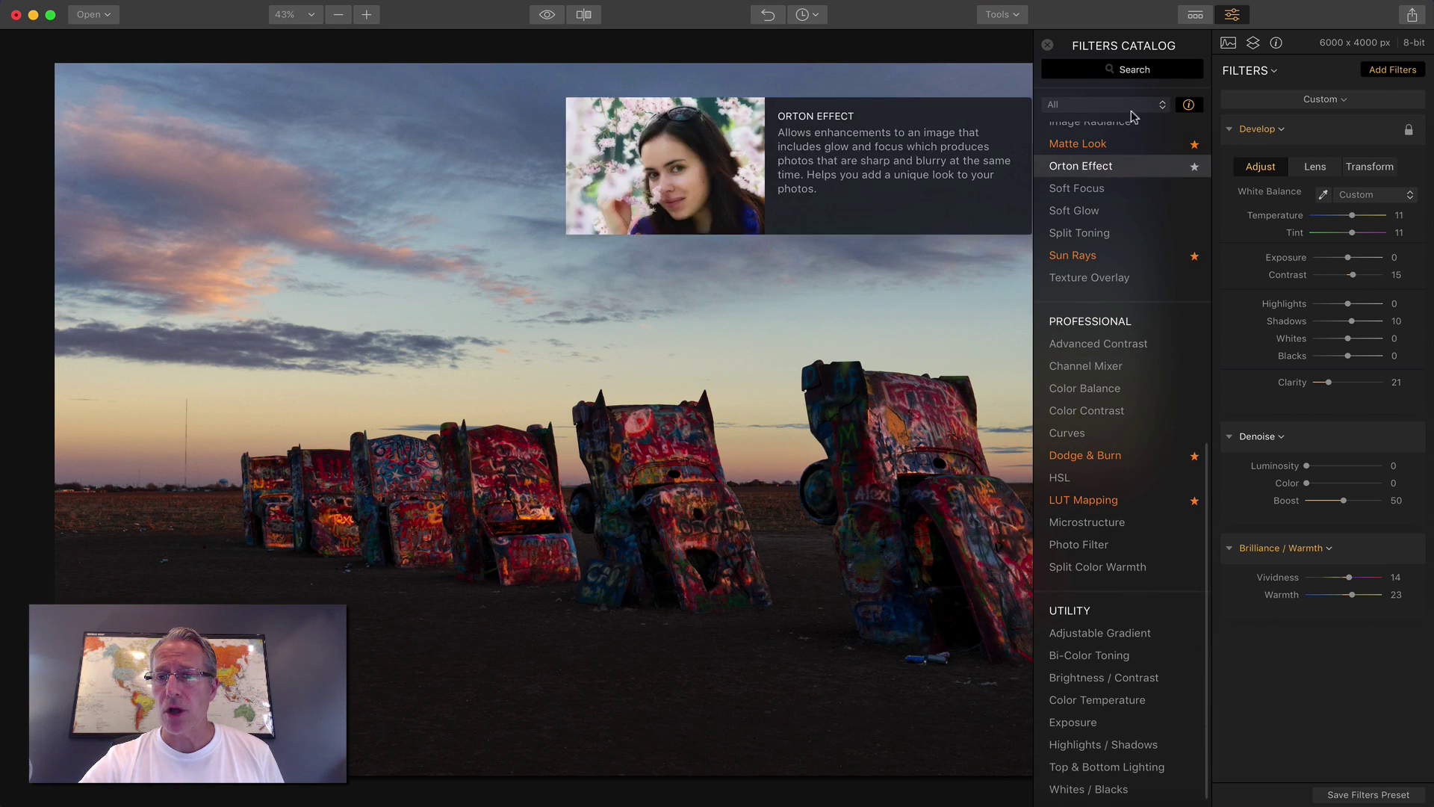
click(1099, 633)
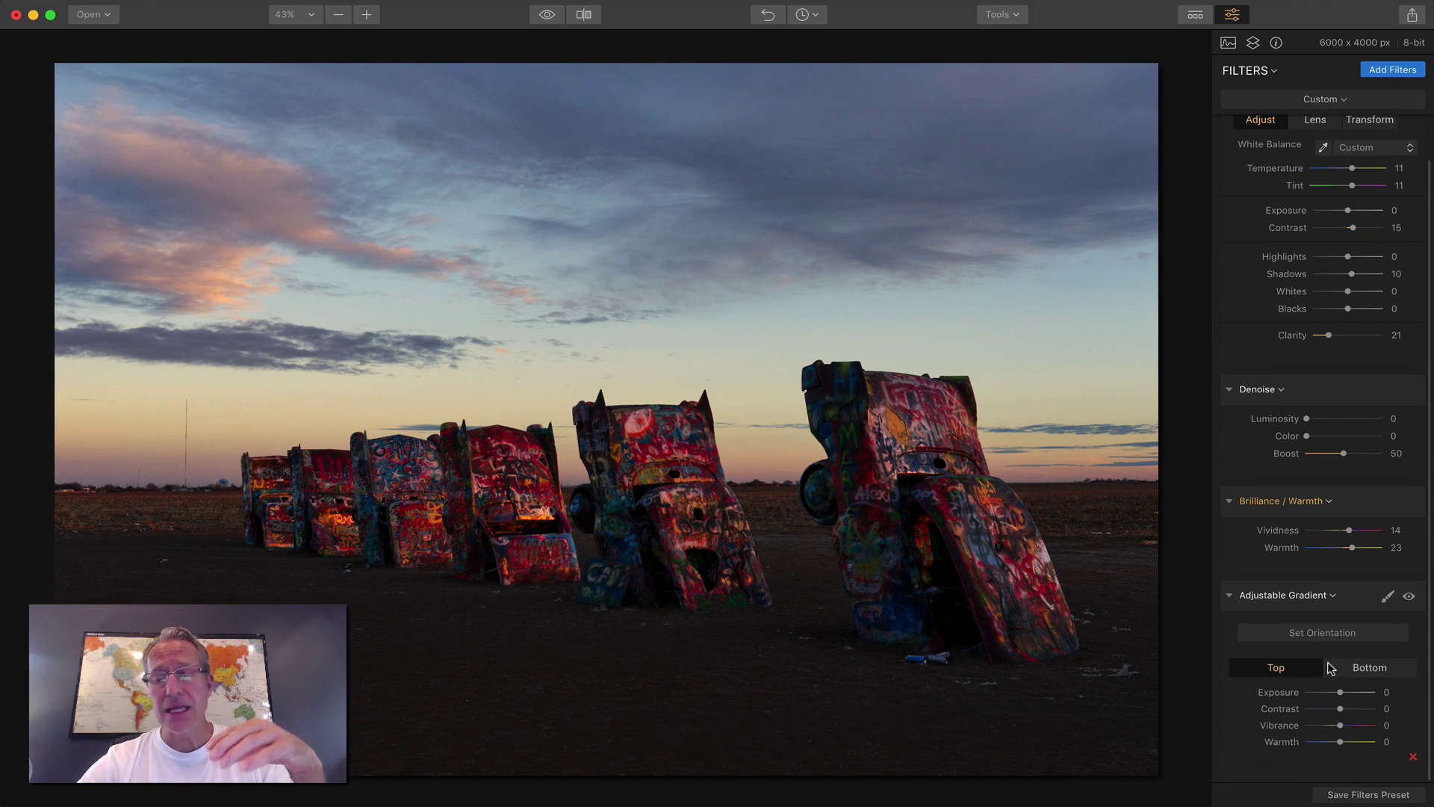
click(1344, 633)
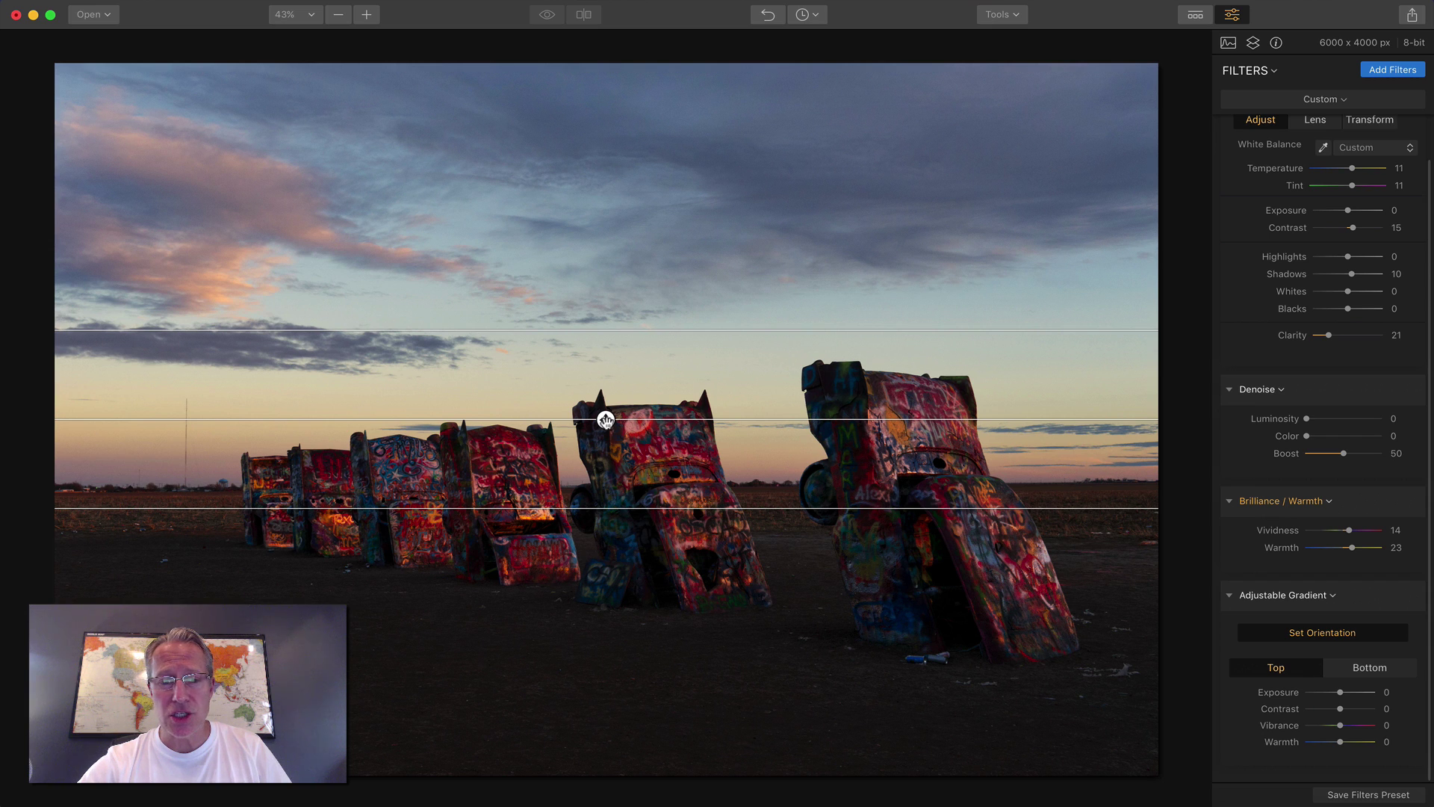
drag(604, 417, 611, 458)
drag(612, 368, 615, 418)
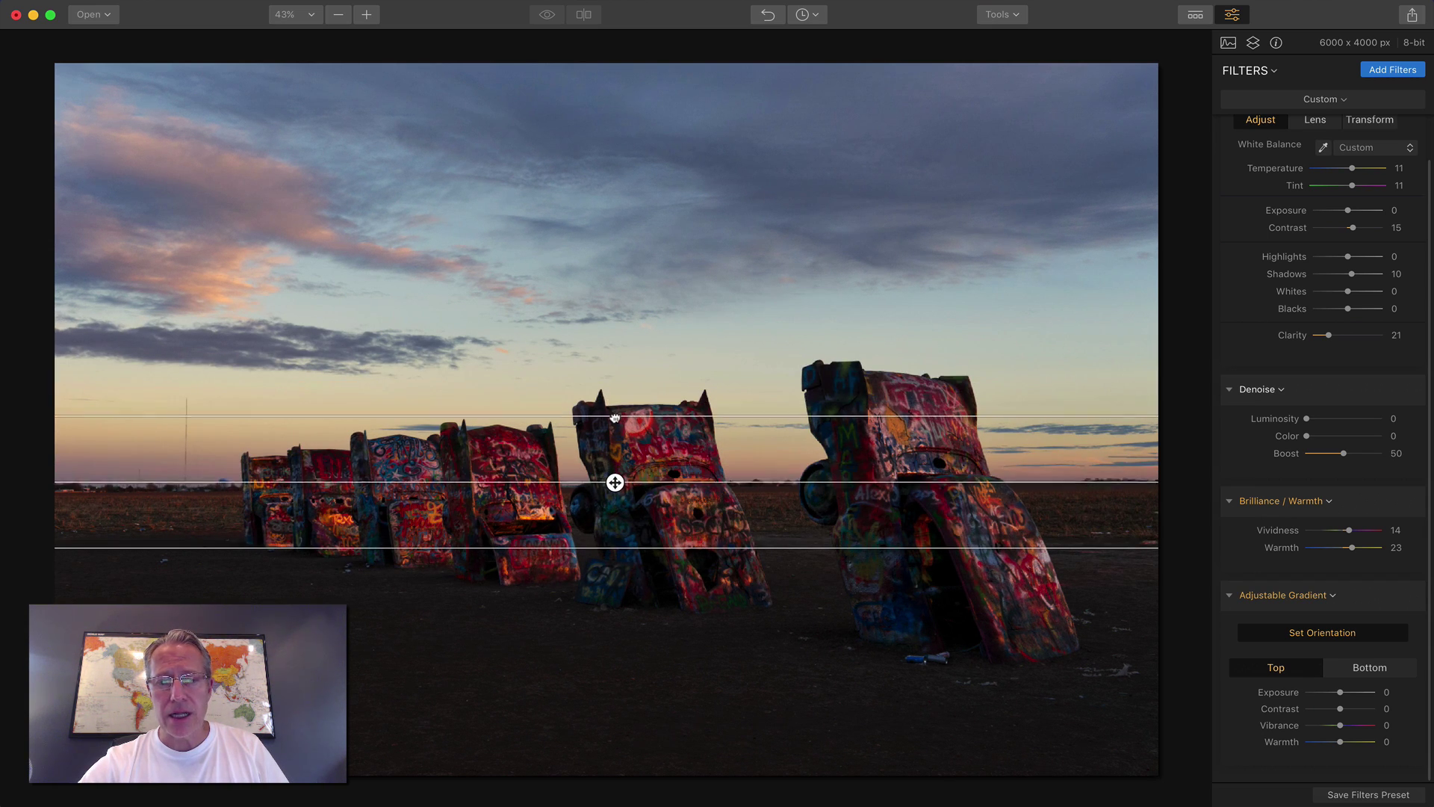
drag(615, 483, 614, 475)
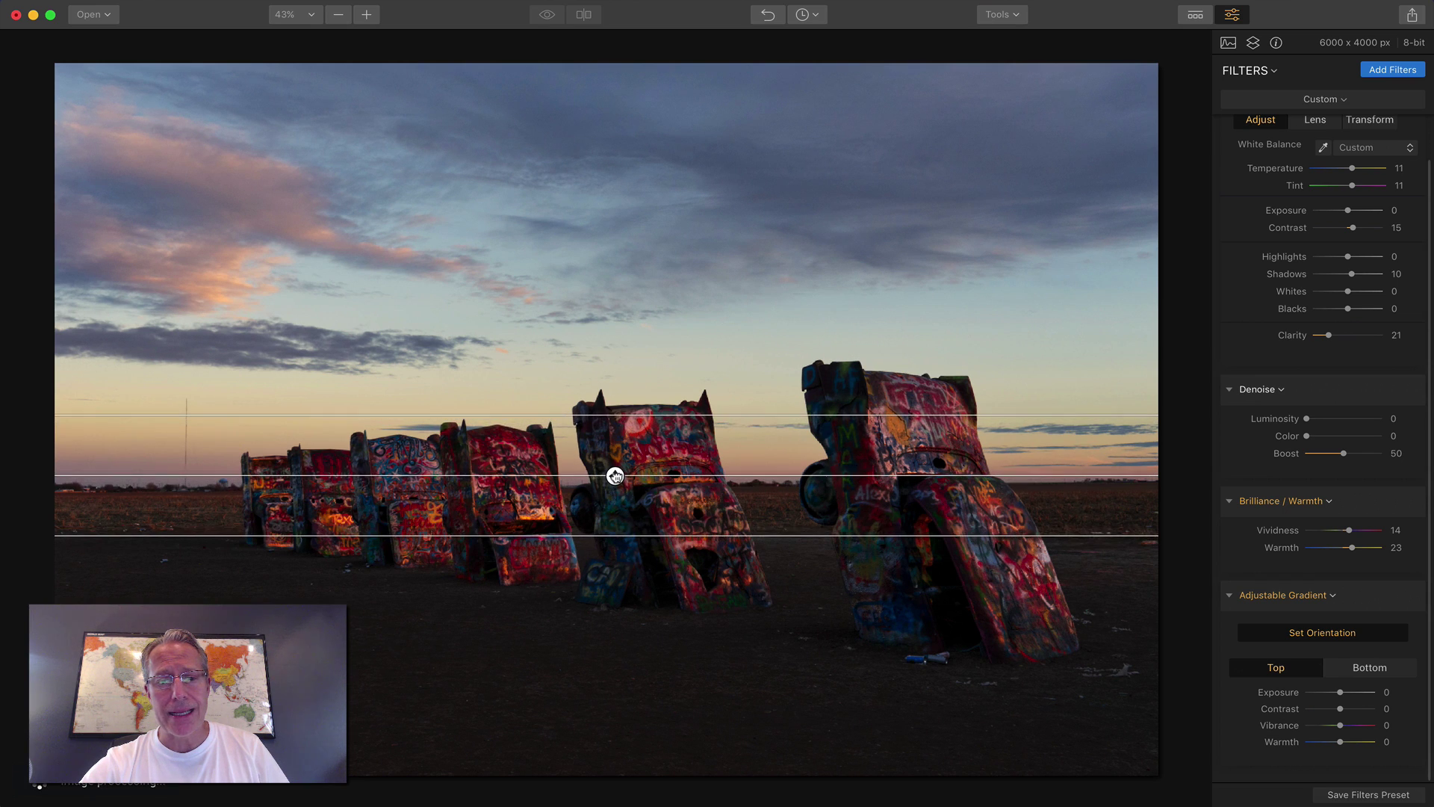
click(1275, 628)
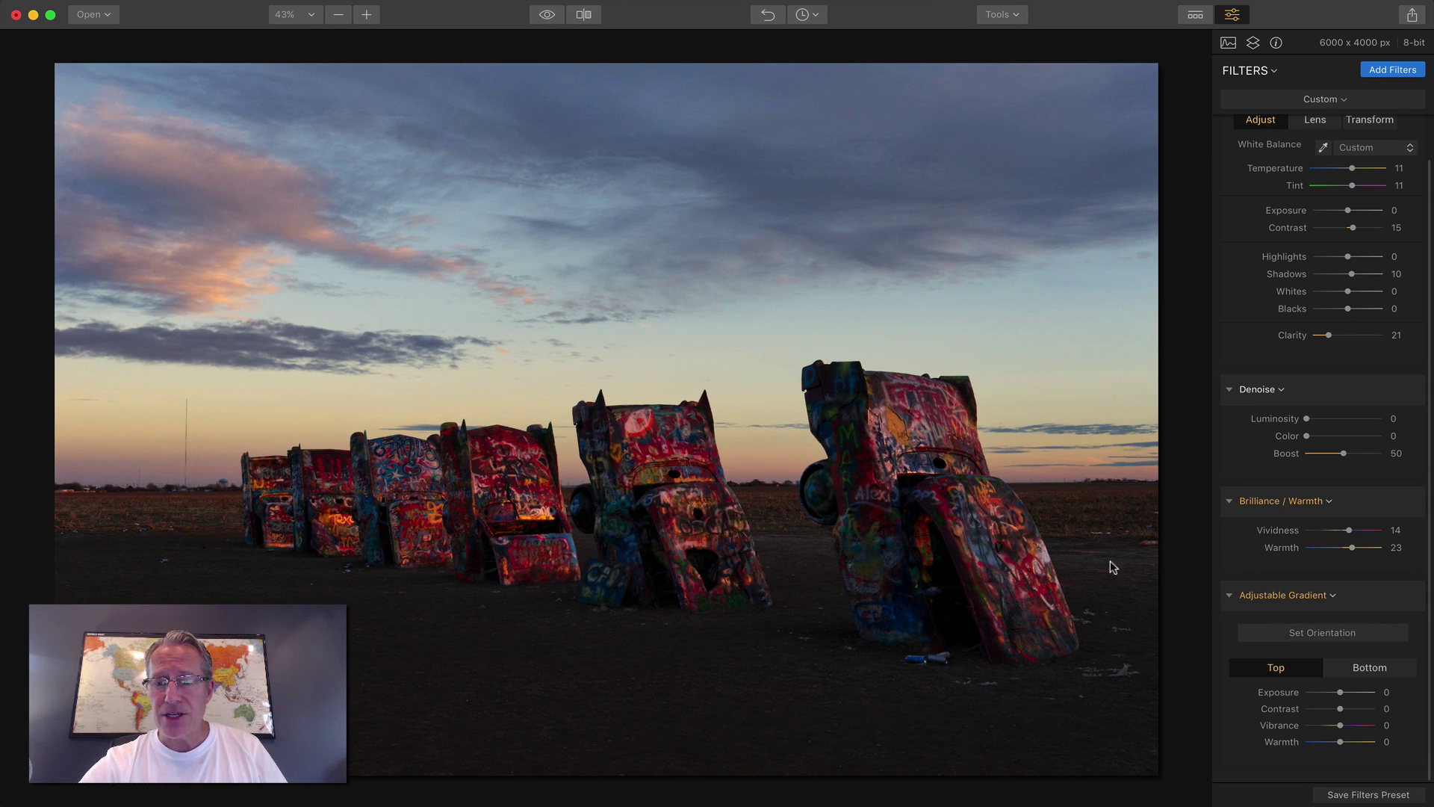
Brighten the gradient's bottom, warm the top to Vibrance 31 and Warmth 42, and move it above Denoise.
click(1366, 665)
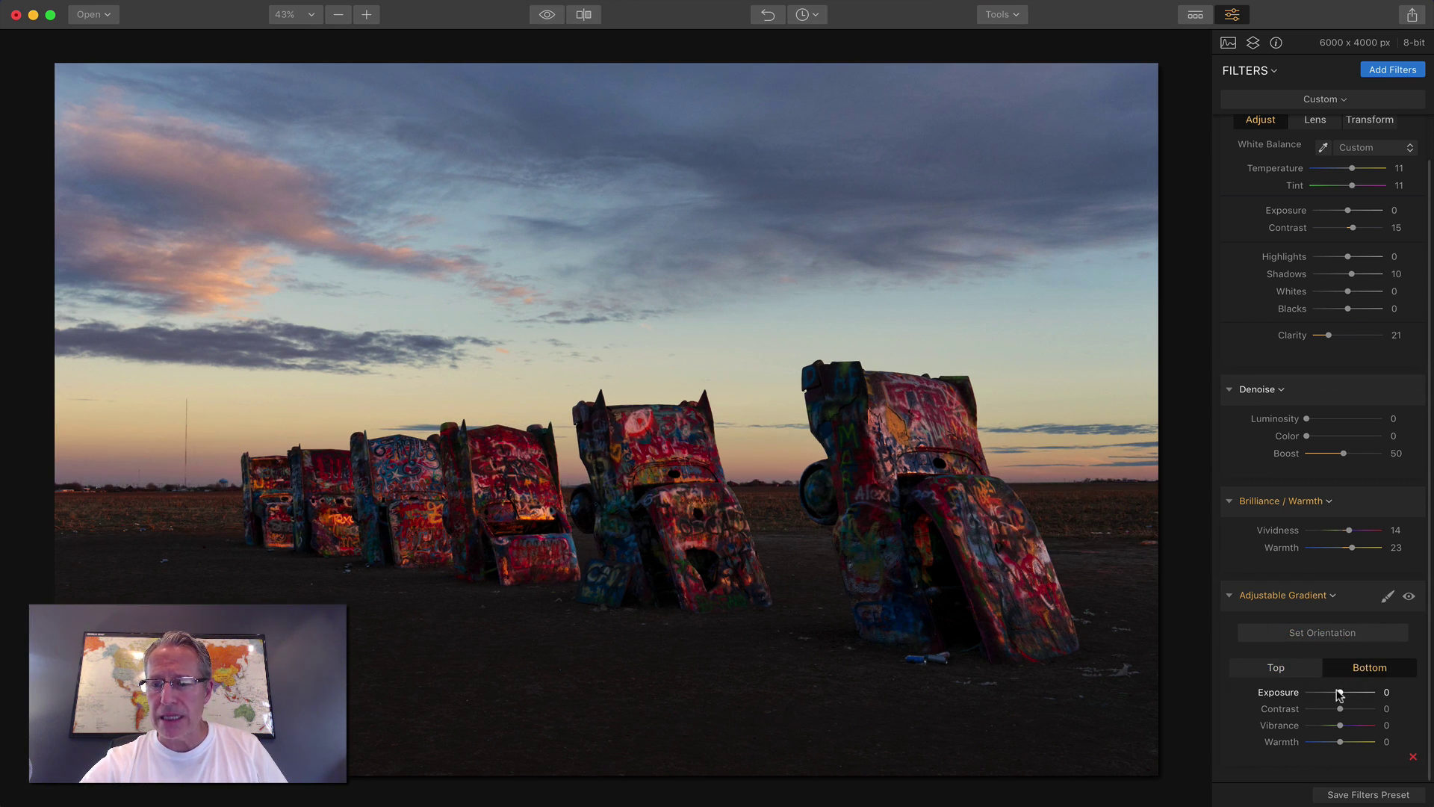
drag(1338, 694, 1357, 695)
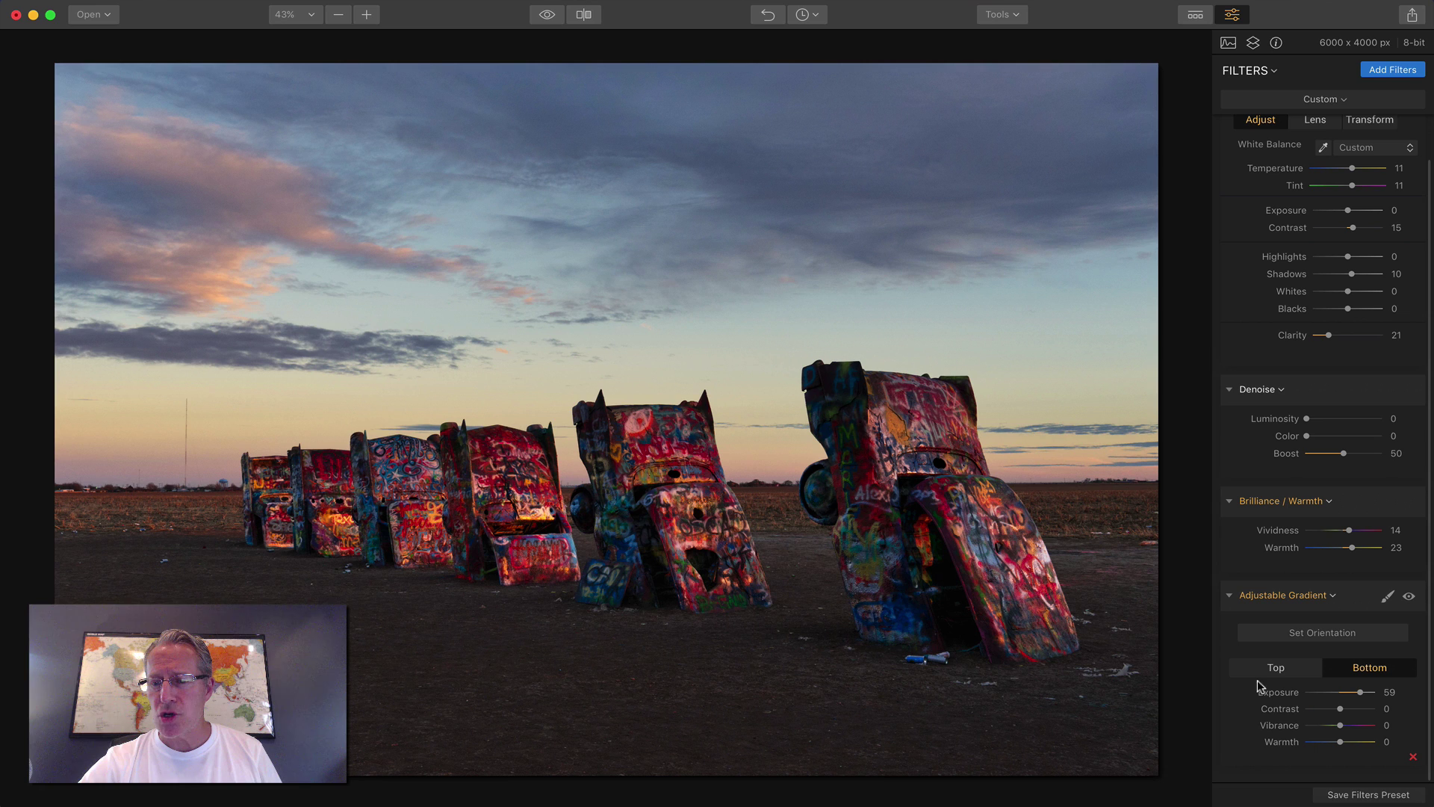
click(1277, 667)
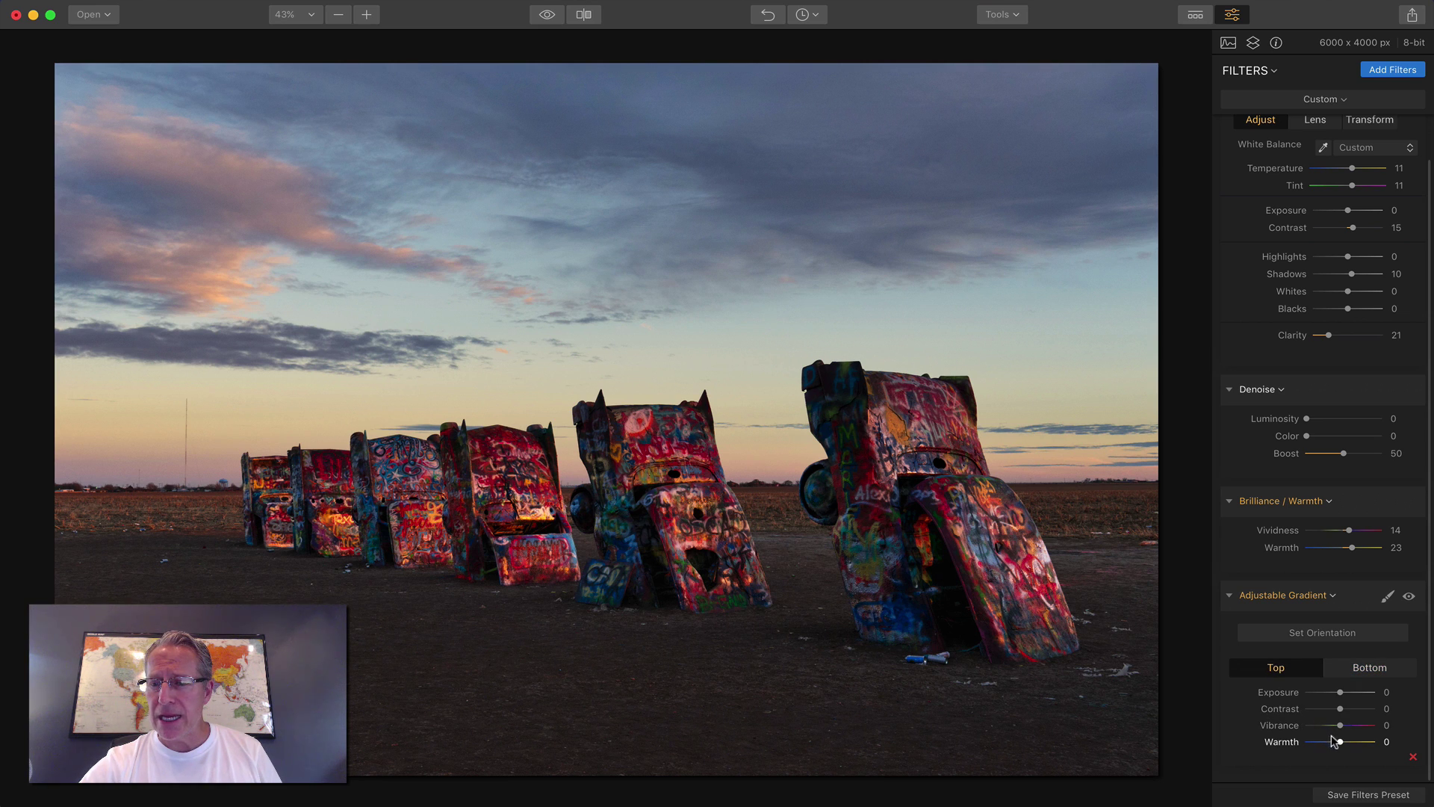
mouse_move(1337, 741)
mouse_down()
mouse_move(1352, 741)
mouse_move(1347, 726)
mouse_up()
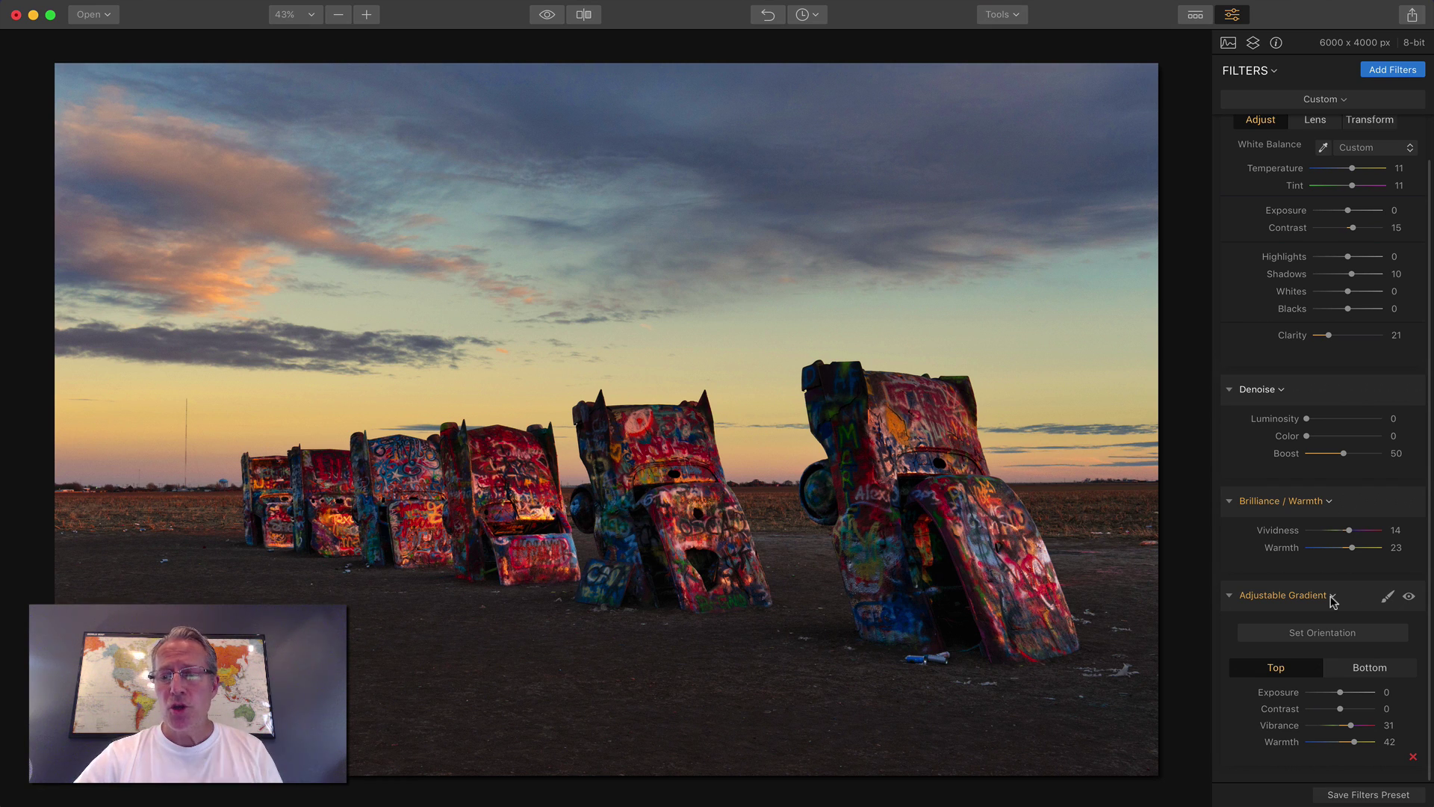
drag(1341, 598, 1346, 382)
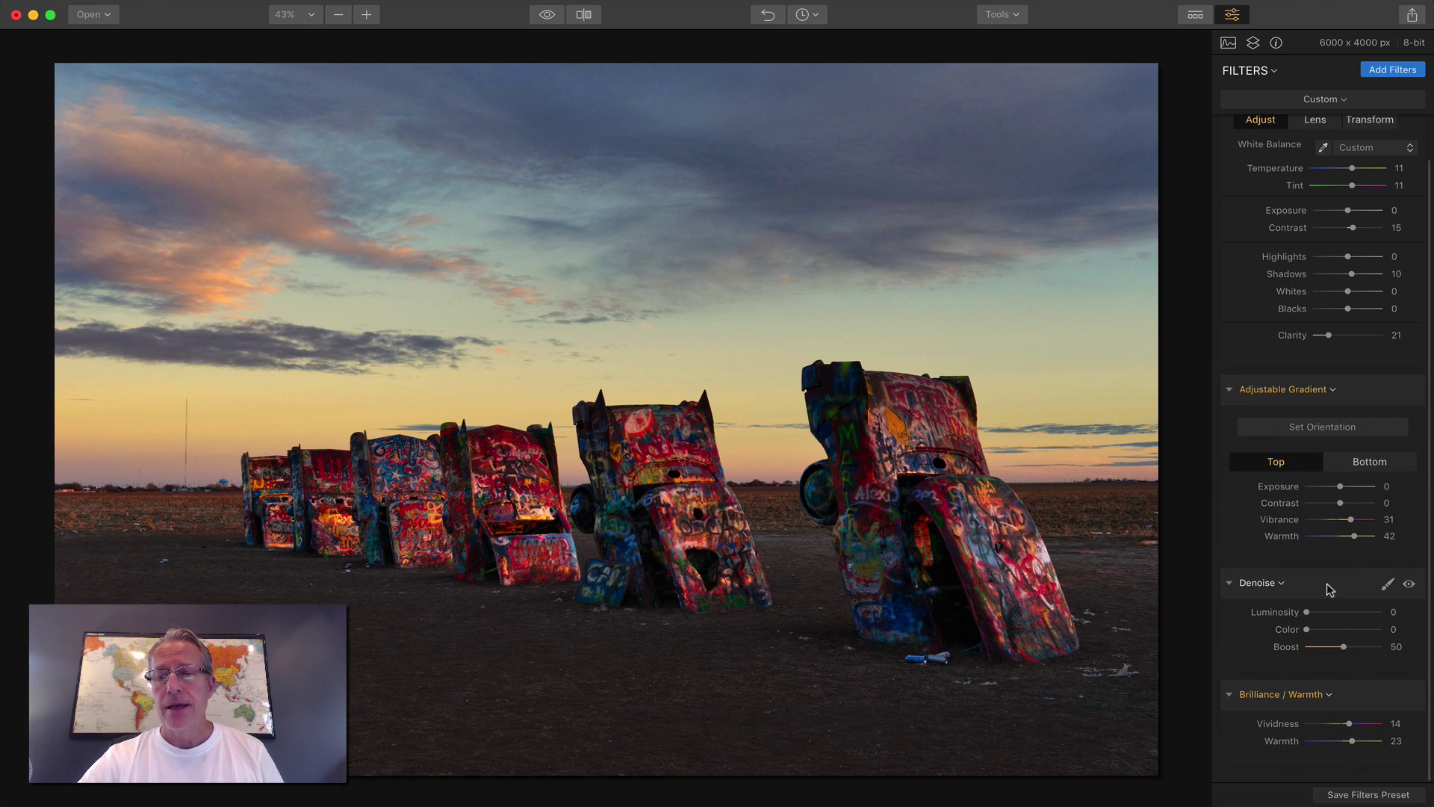
Raise Denoise Luminosity to 72 and bring up its masking options.
drag(1306, 612, 1376, 646)
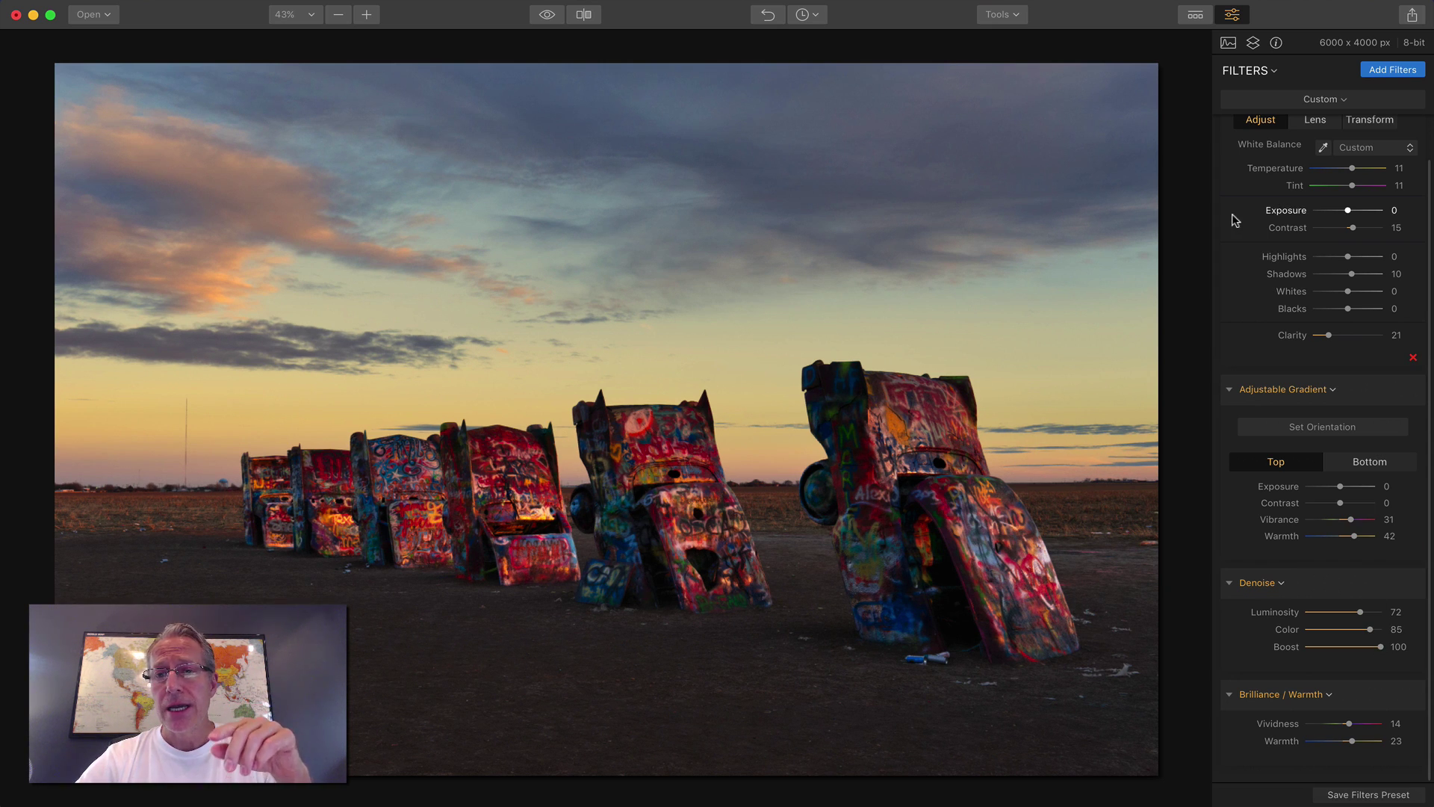
click(1004, 14)
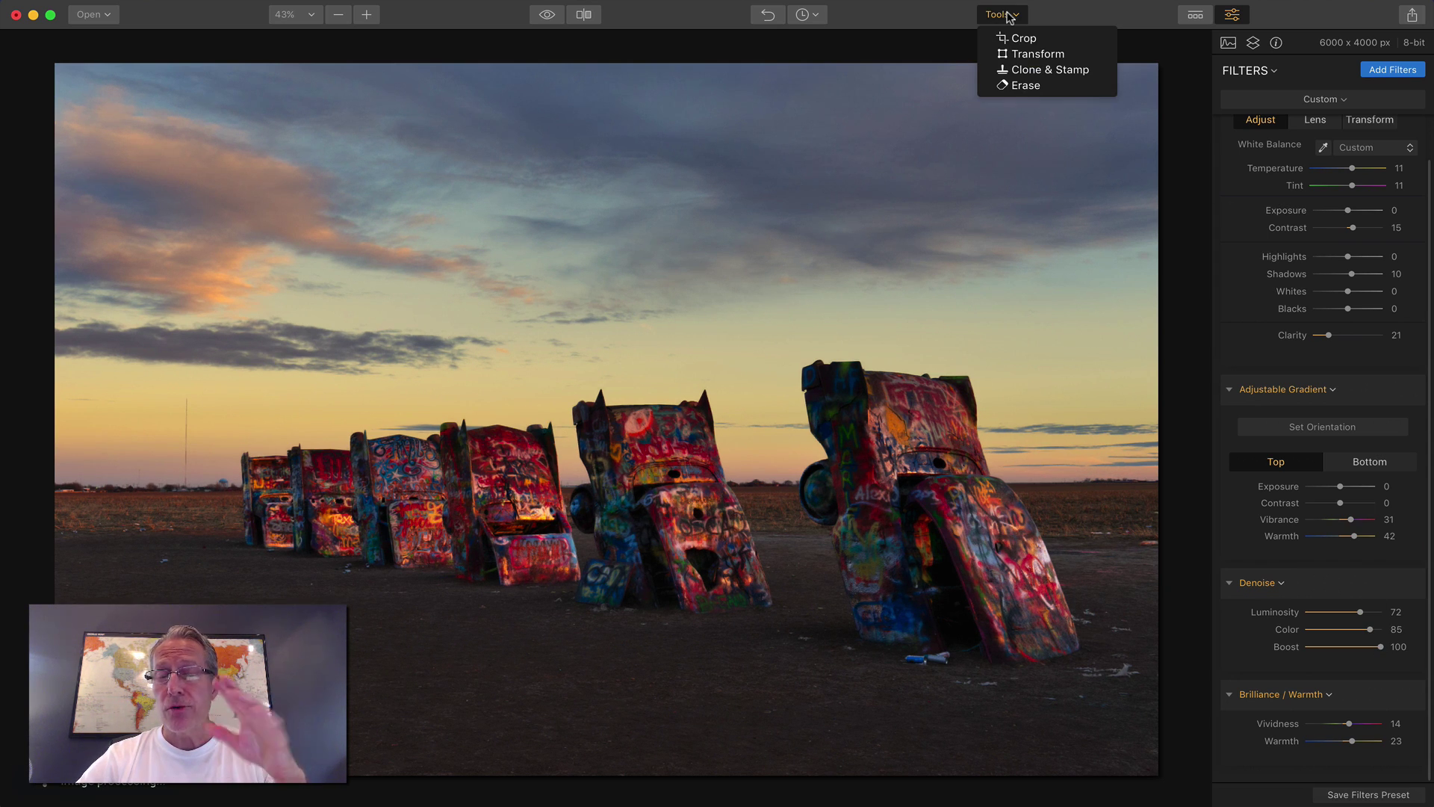
click(1008, 15)
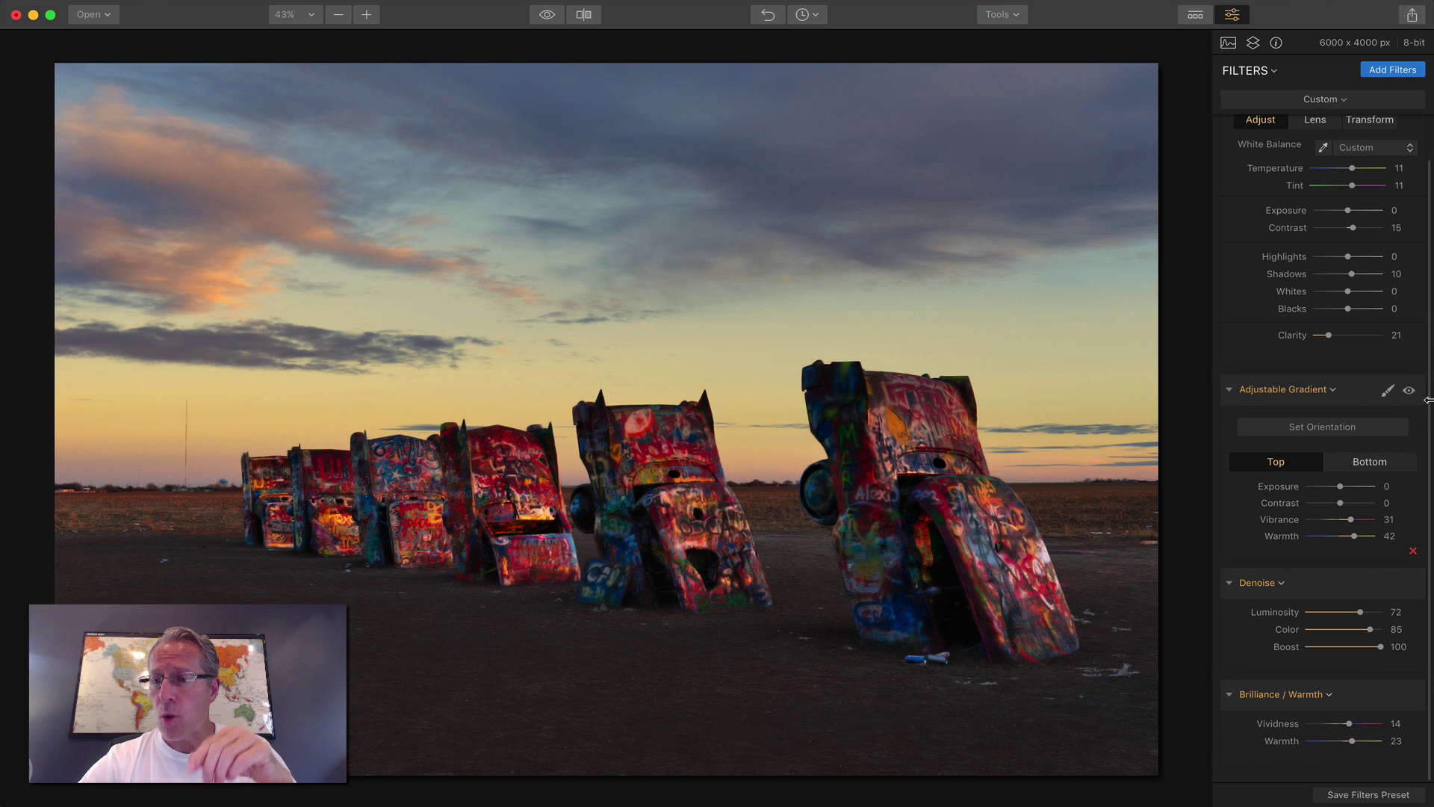
click(1010, 16)
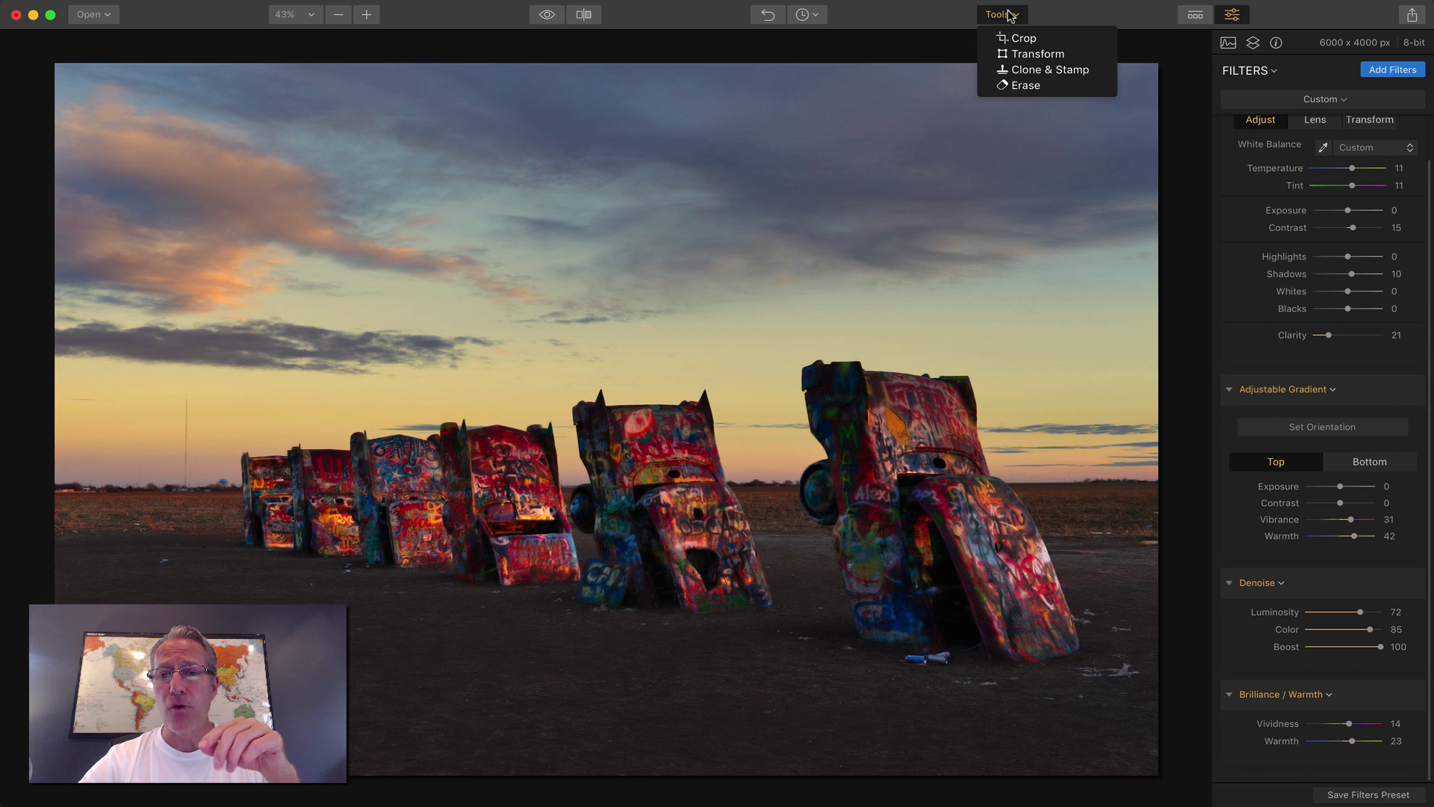
click(1010, 16)
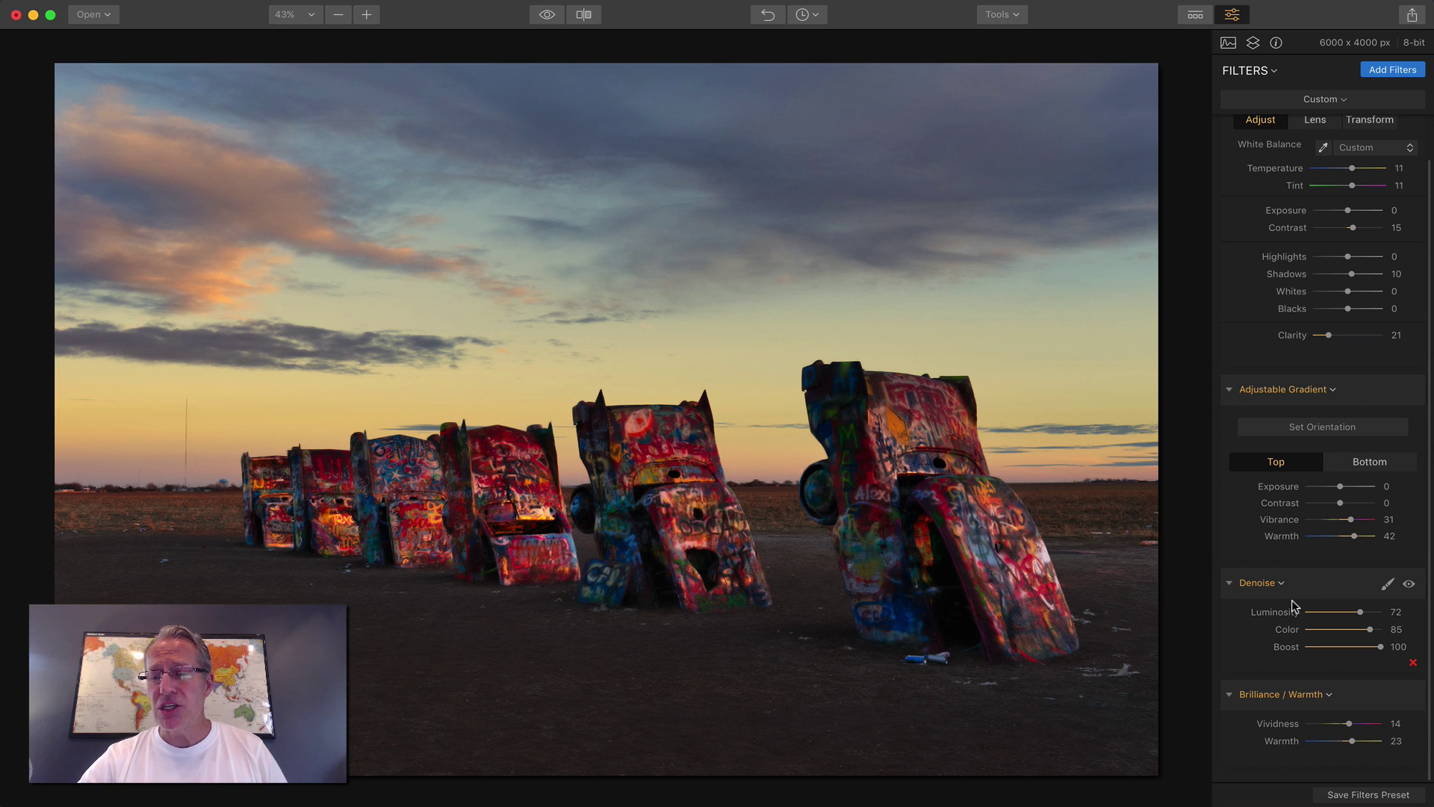
click(1385, 585)
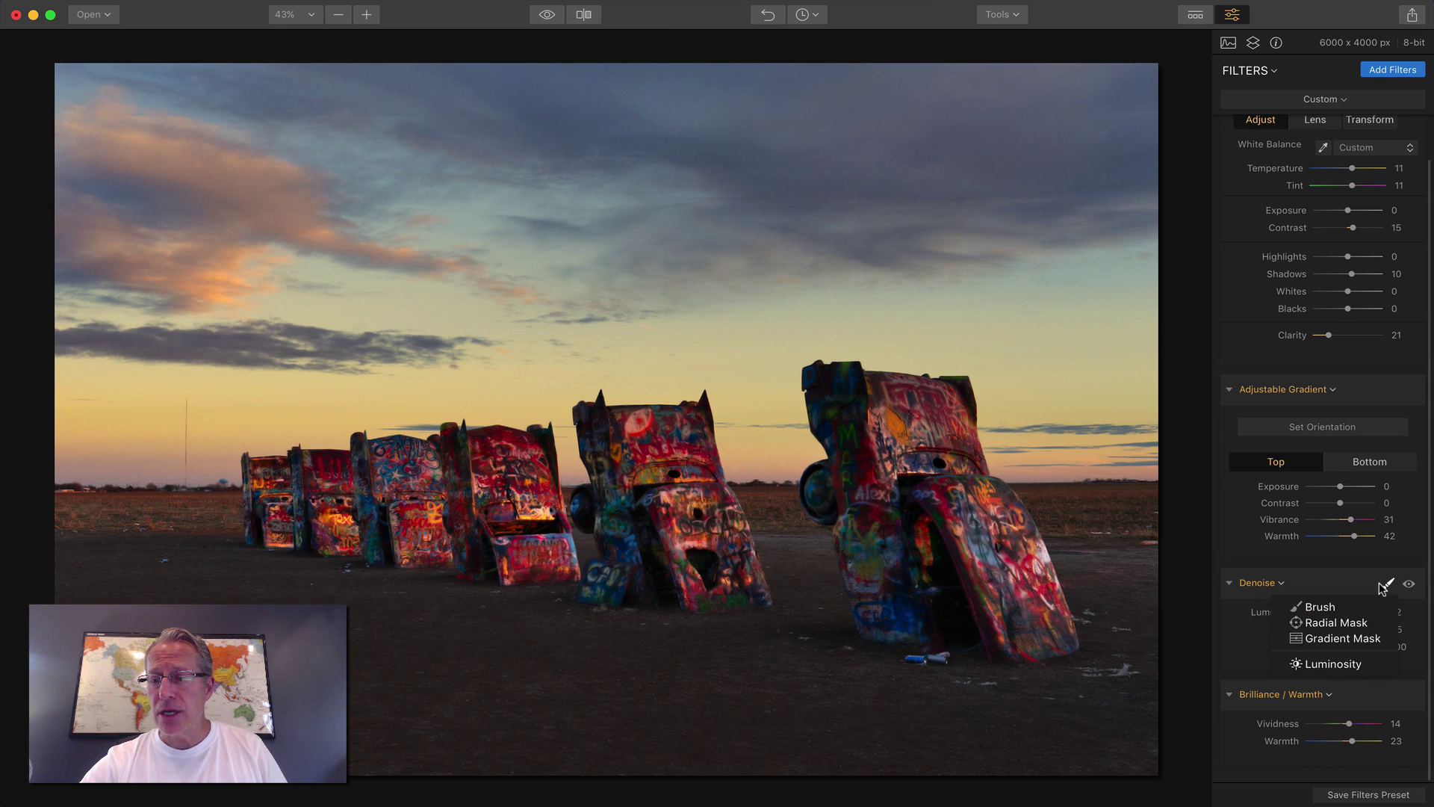
Brush a Denoise mask across the sky, check it with the overlay, and finish masking.
click(1334, 607)
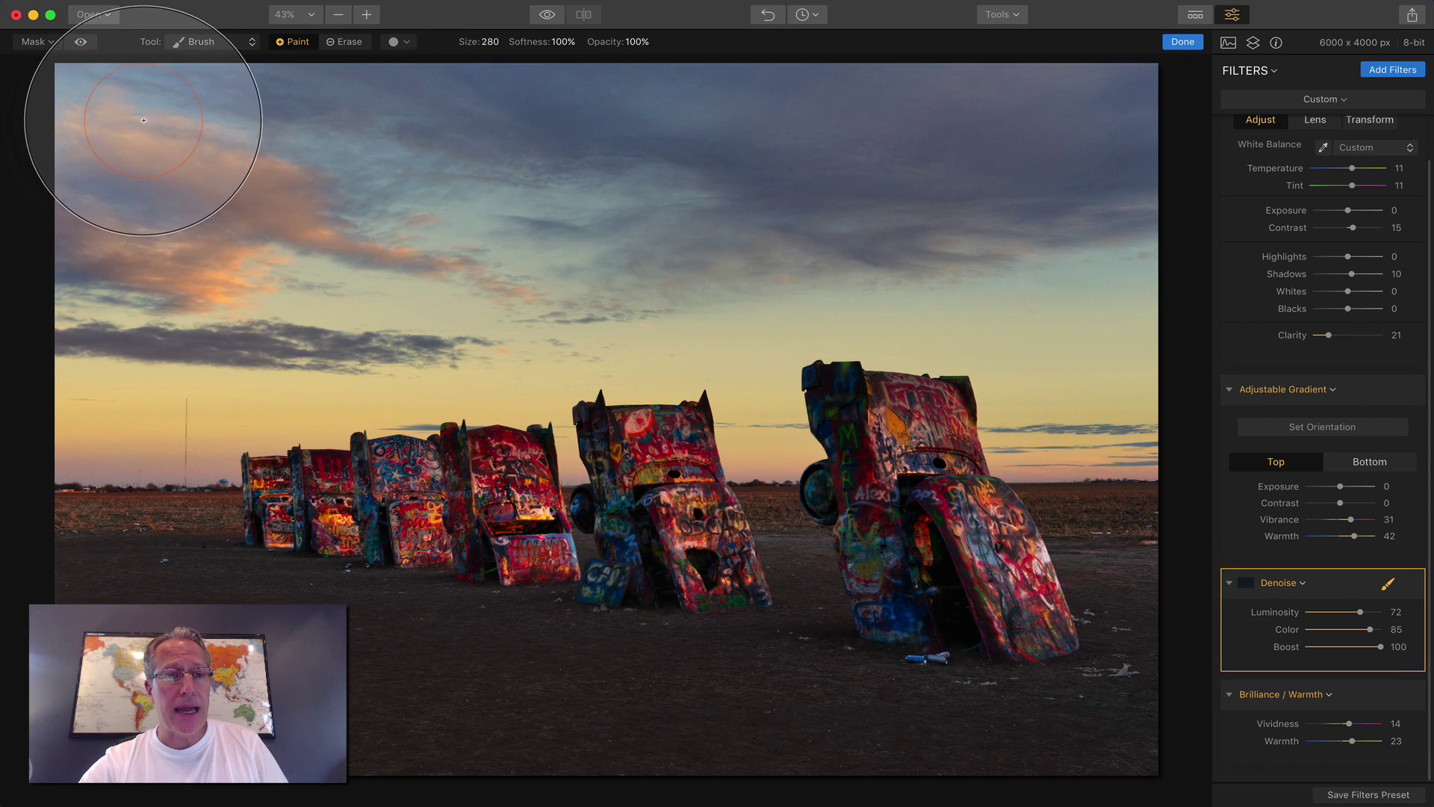
mouse_move(143, 120)
mouse_down()
mouse_move(565, 198)
mouse_move(119, 401)
mouse_move(789, 296)
mouse_move(505, 184)
mouse_move(464, 90)
mouse_move(839, 144)
mouse_move(871, 240)
mouse_move(1038, 347)
mouse_move(742, 192)
mouse_move(7, 160)
mouse_move(176, 311)
mouse_move(689, 256)
mouse_move(1018, 282)
mouse_move(596, 134)
mouse_move(634, 150)
mouse_move(14, 98)
mouse_up()
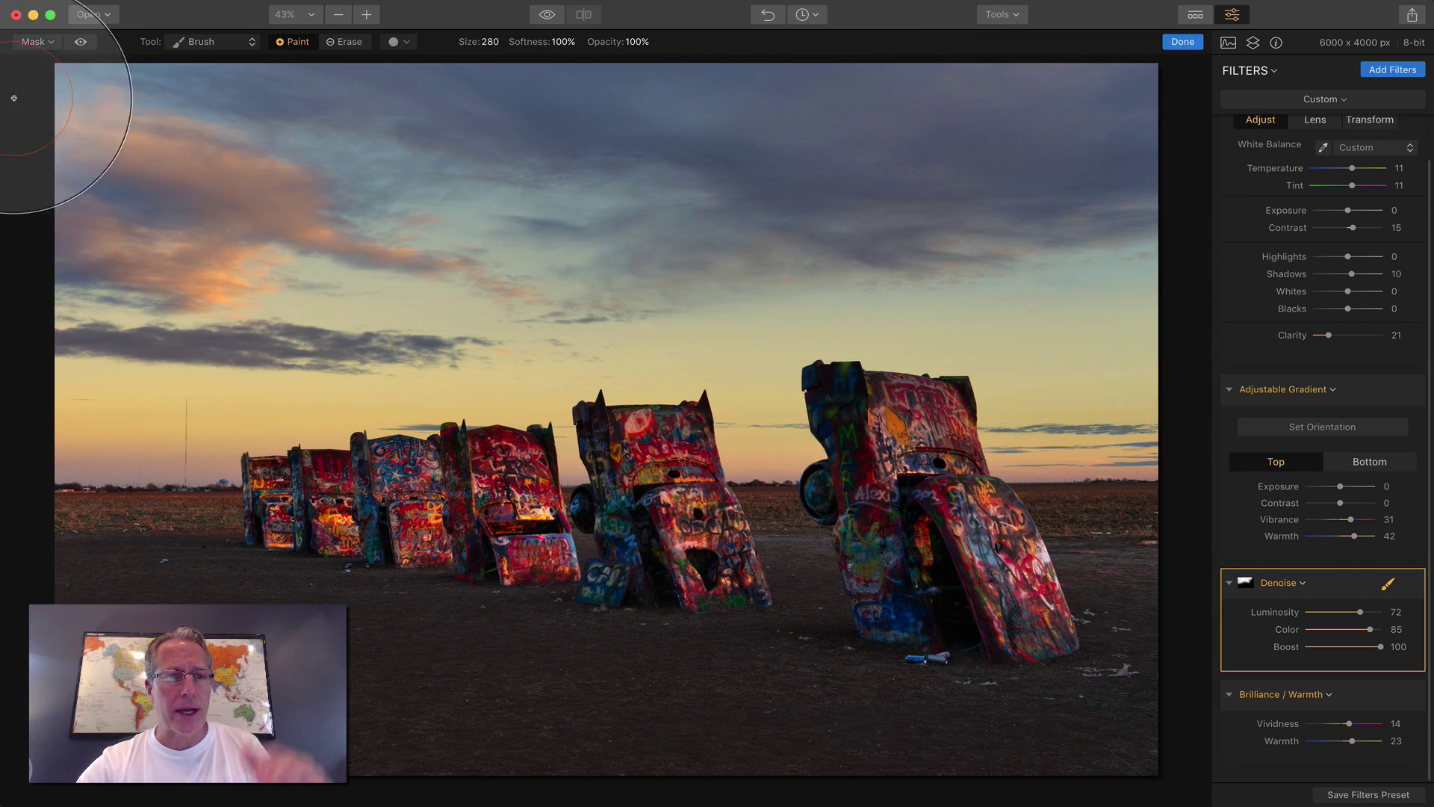
click(80, 43)
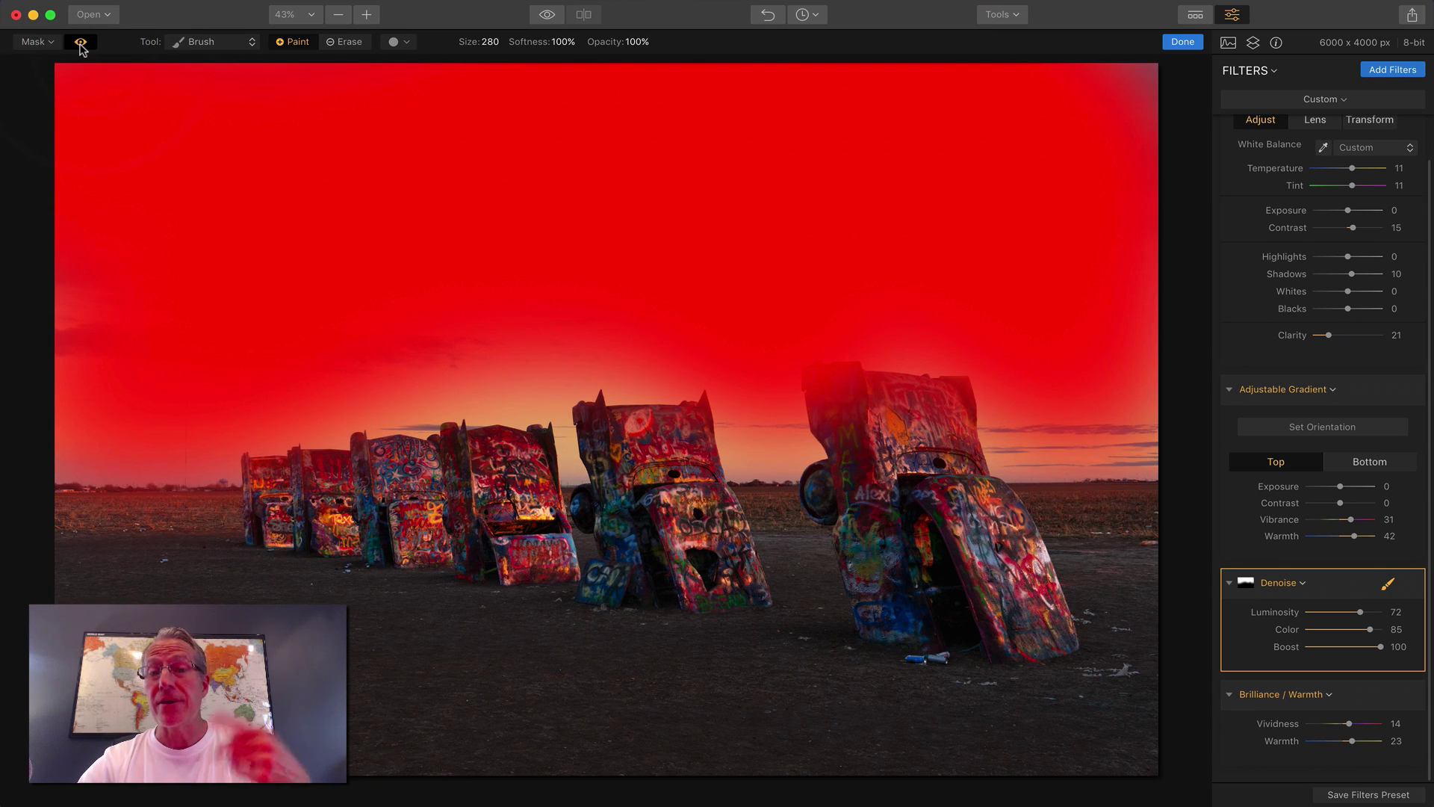
click(81, 43)
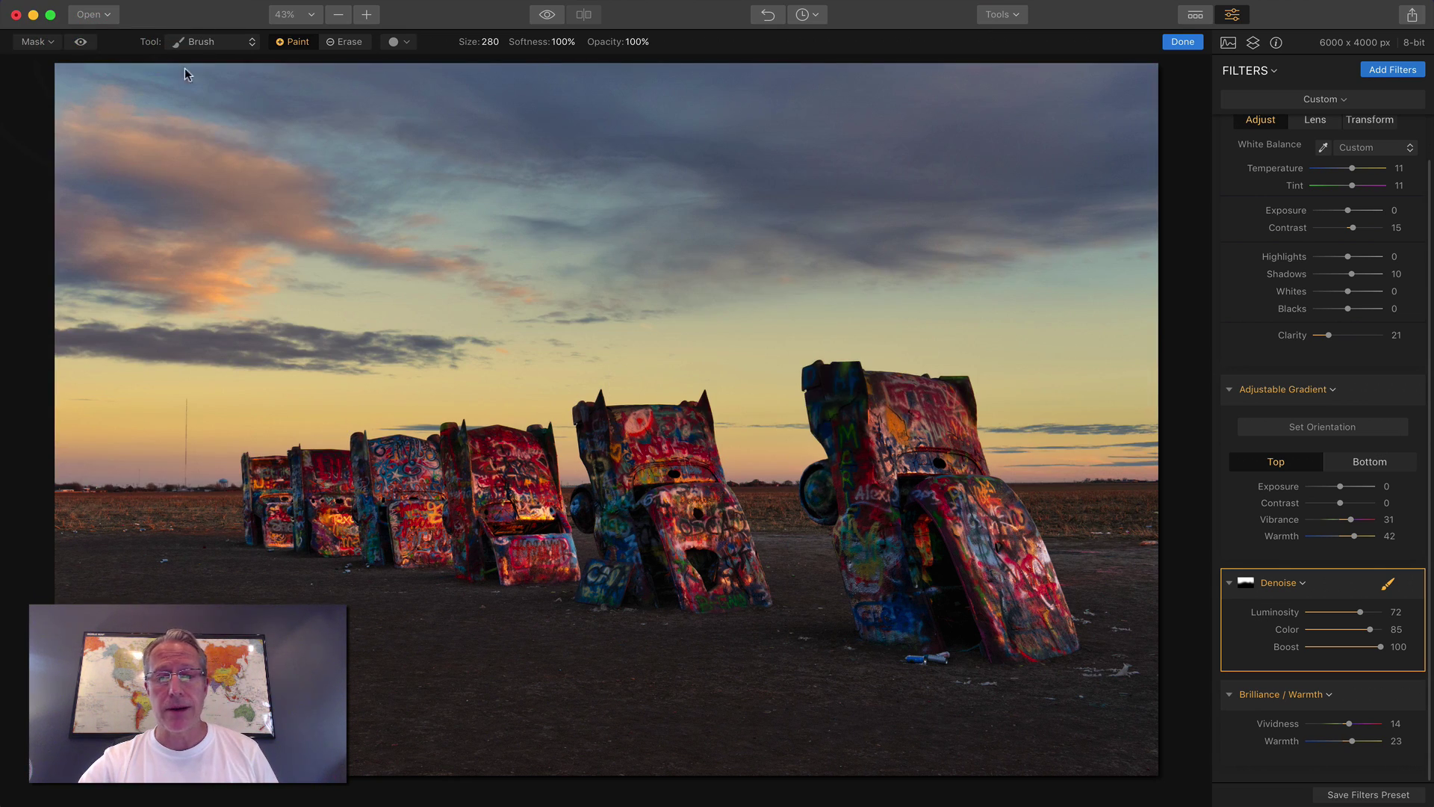
click(1178, 43)
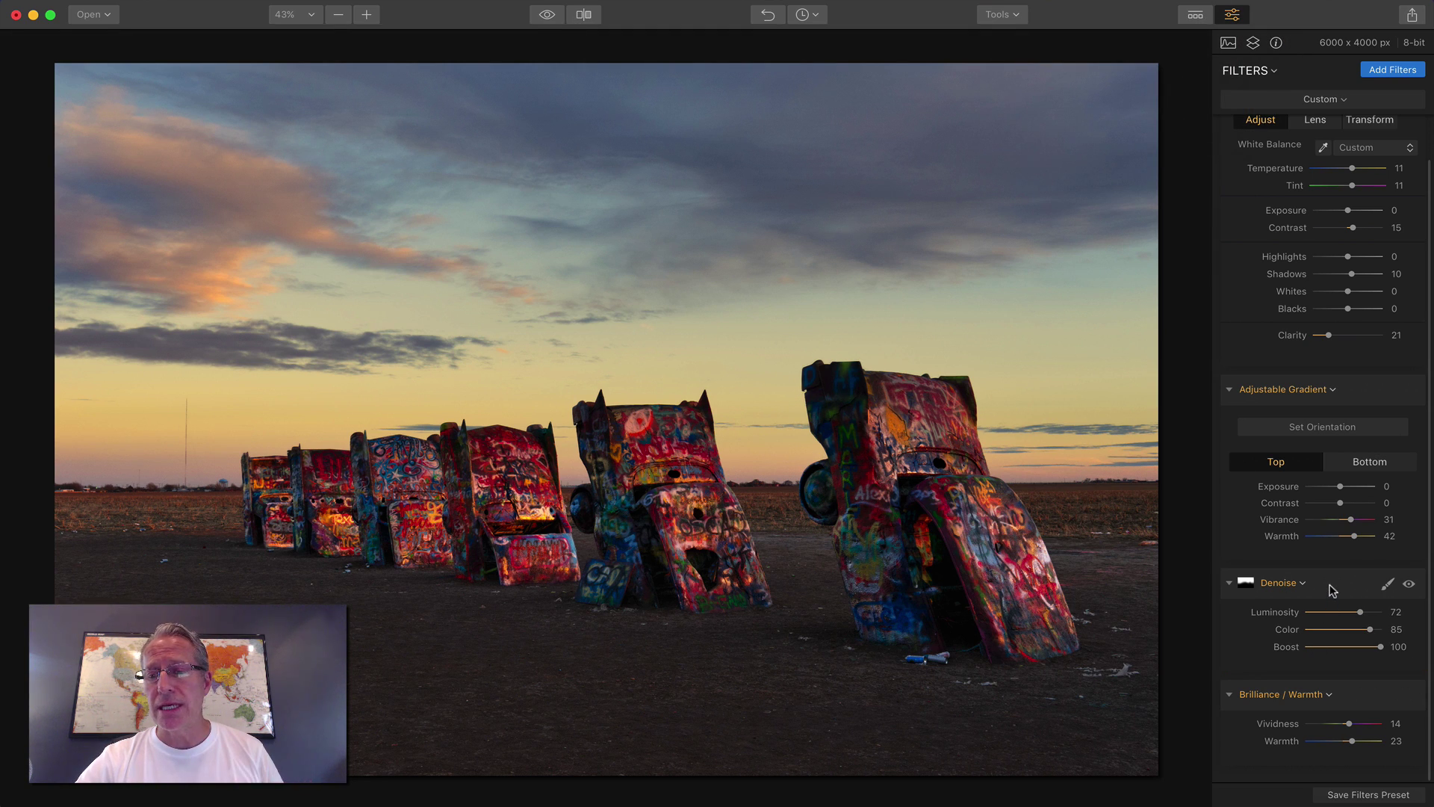
Clear the workspace, add Dodge & Burn and LUT Mapping, and start Dodge & Burn painting.
click(1321, 99)
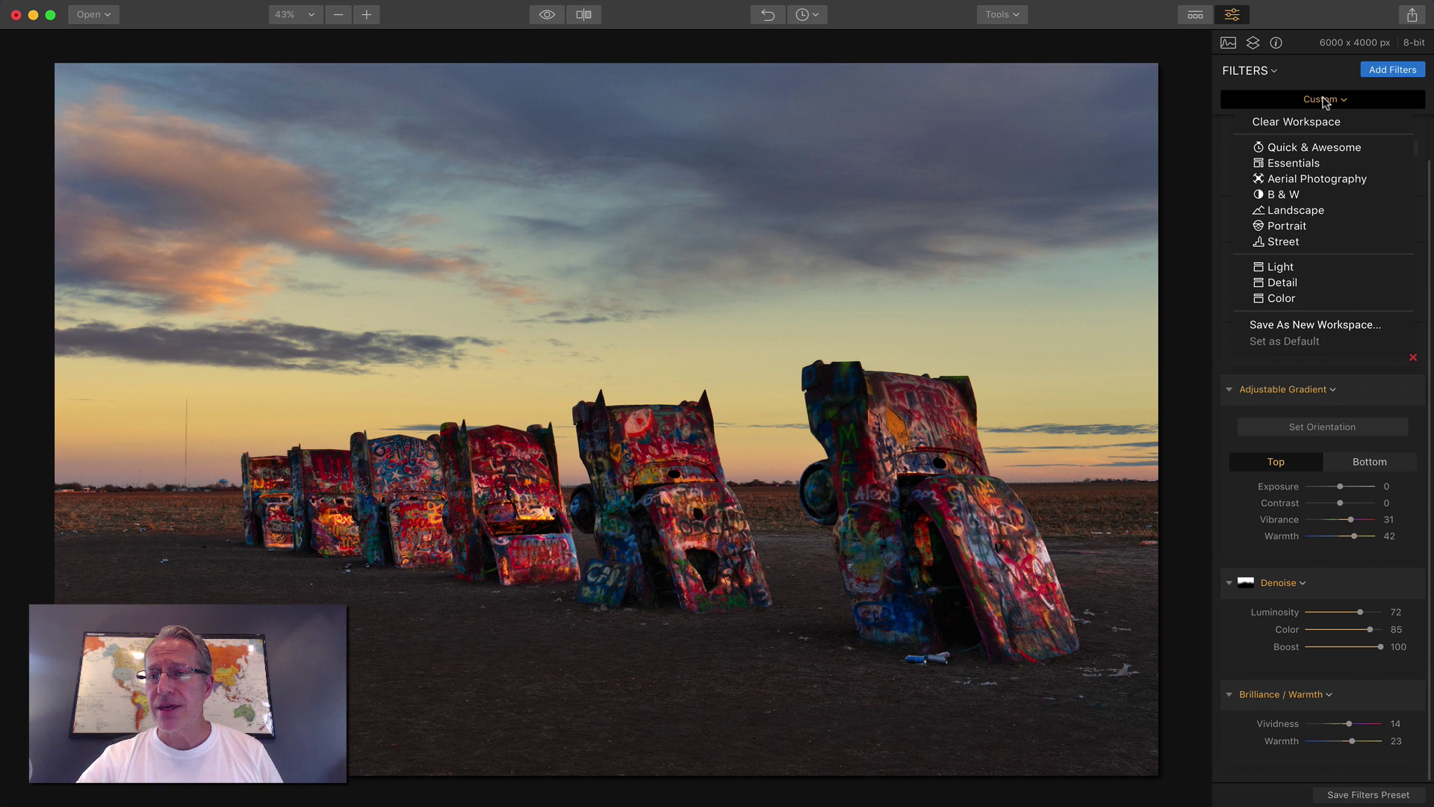
click(1320, 116)
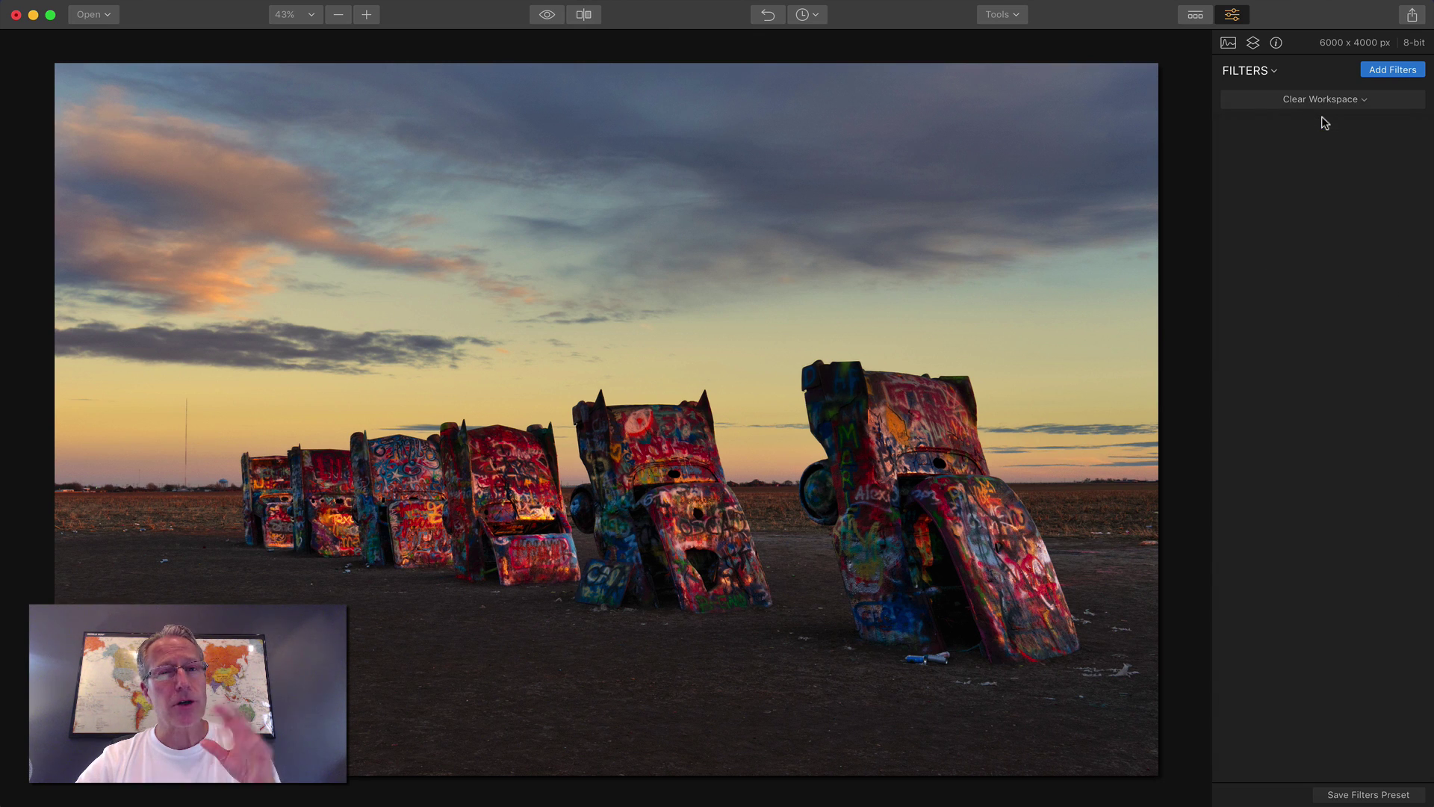
click(1378, 71)
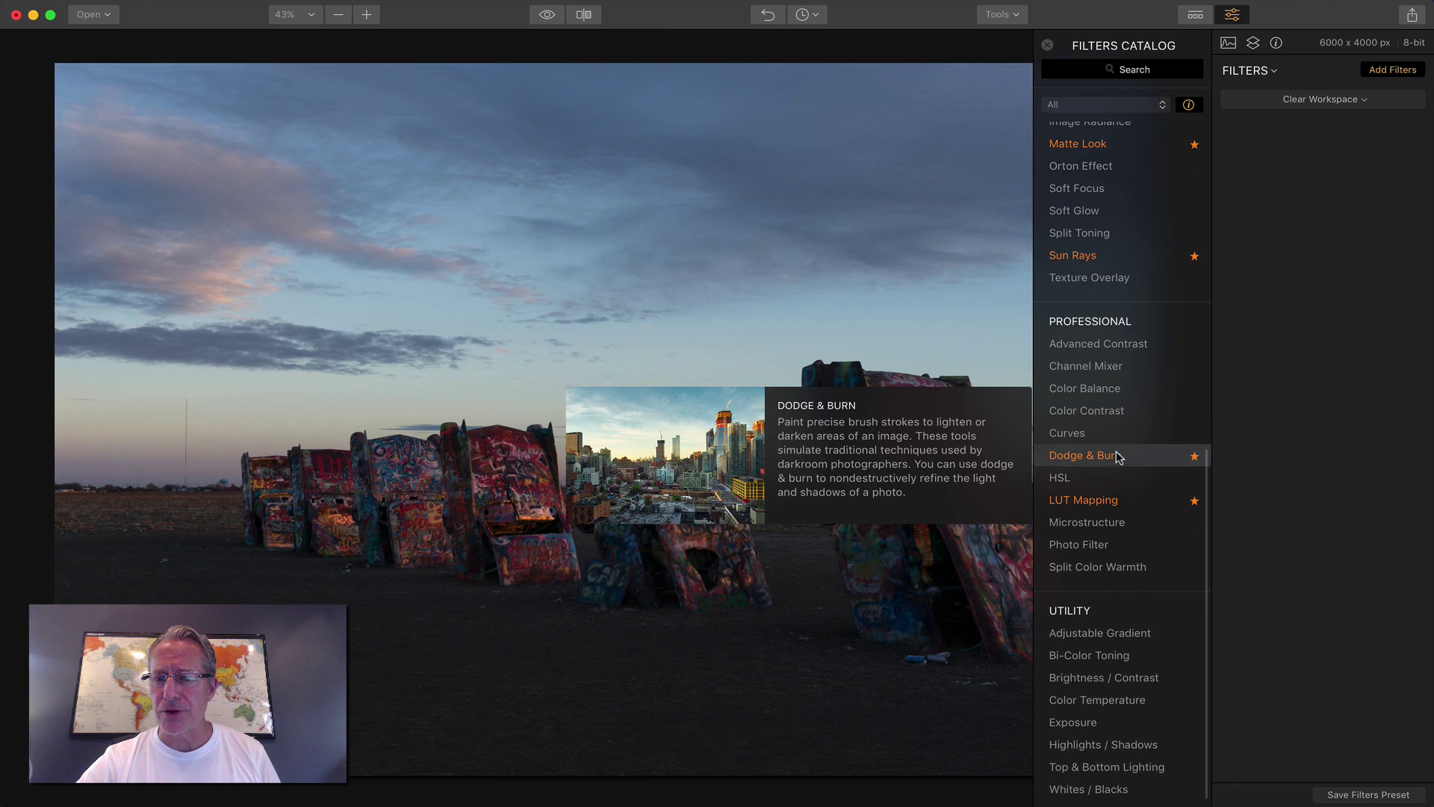
click(1118, 456)
click(1115, 501)
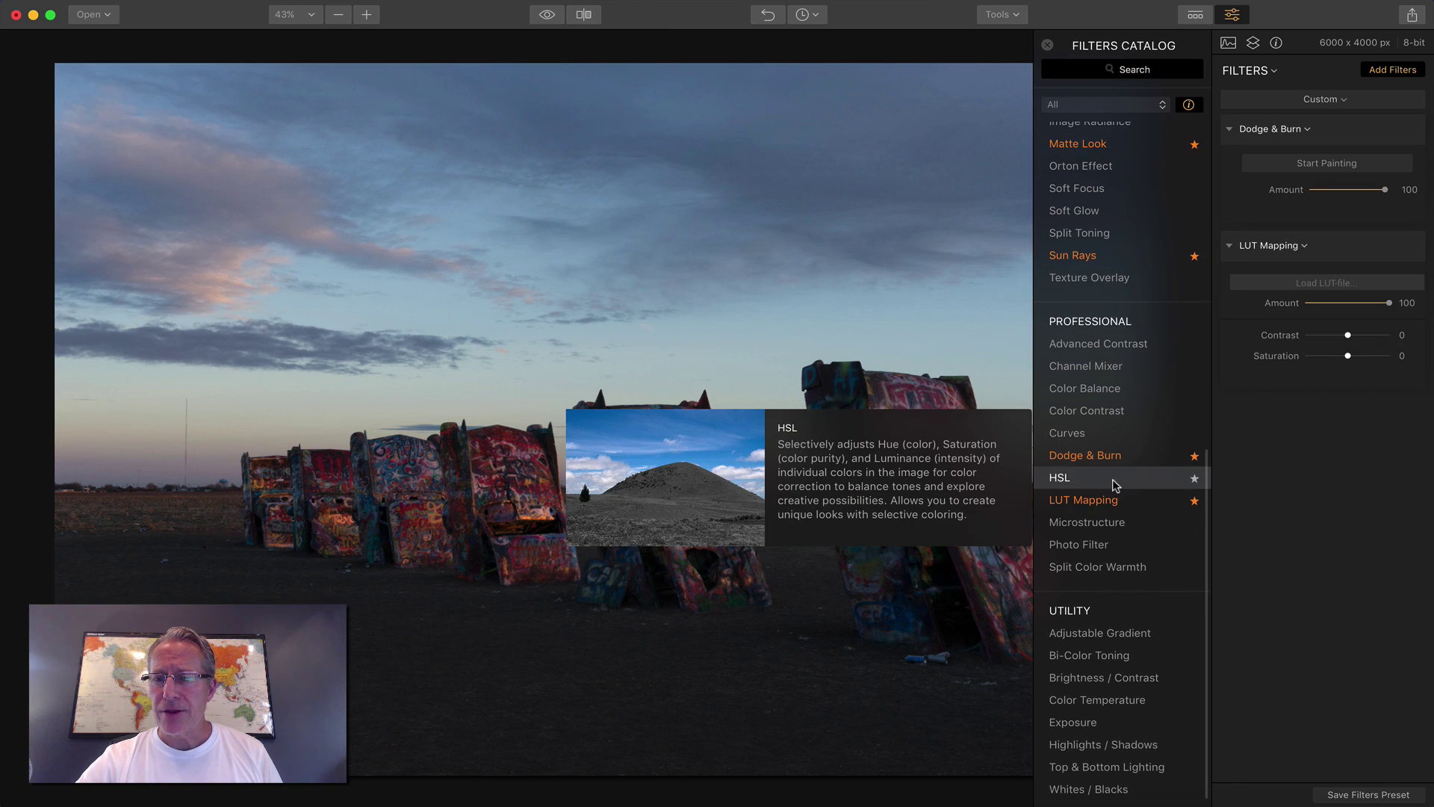
scroll(1110, 351, up, 3)
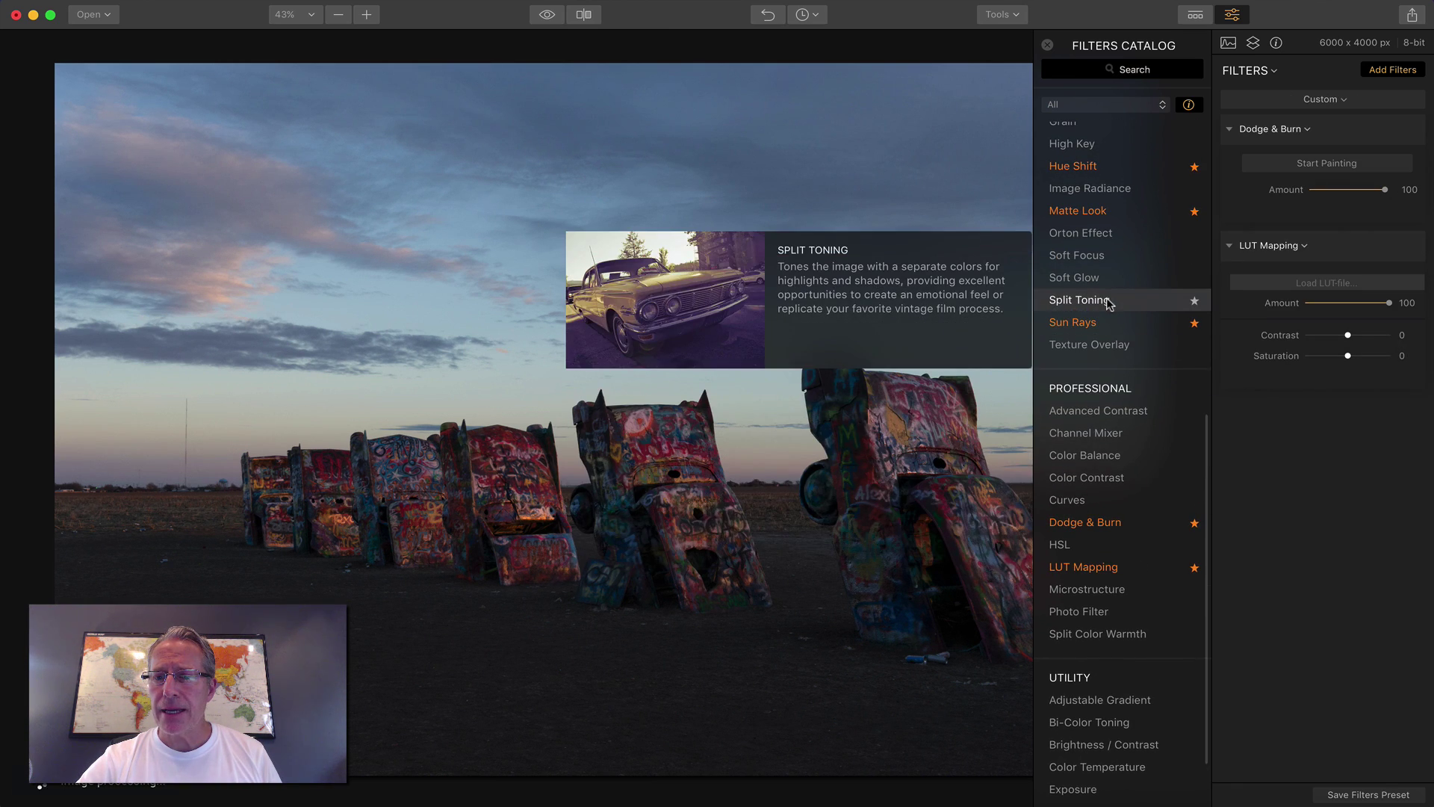
click(1046, 46)
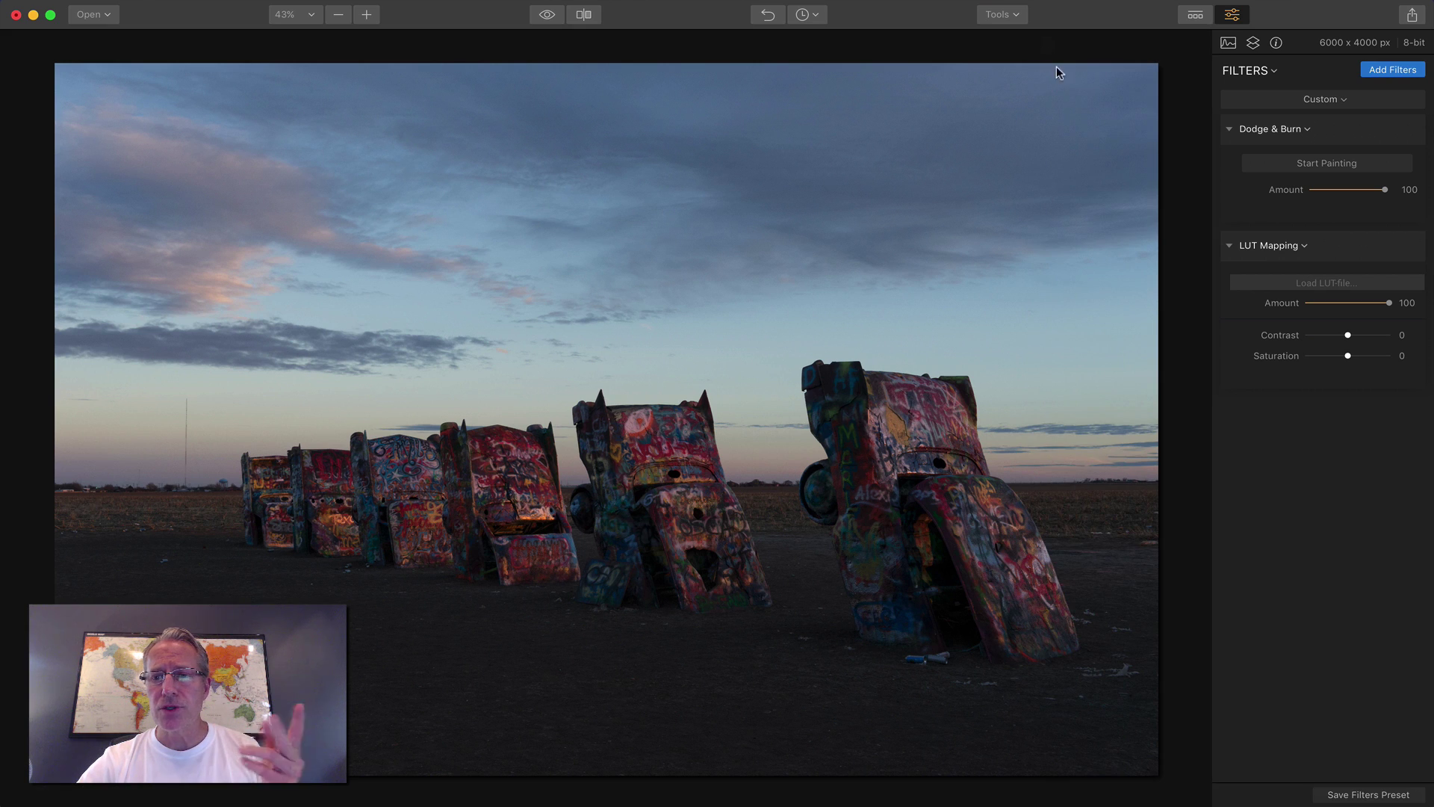
click(1320, 166)
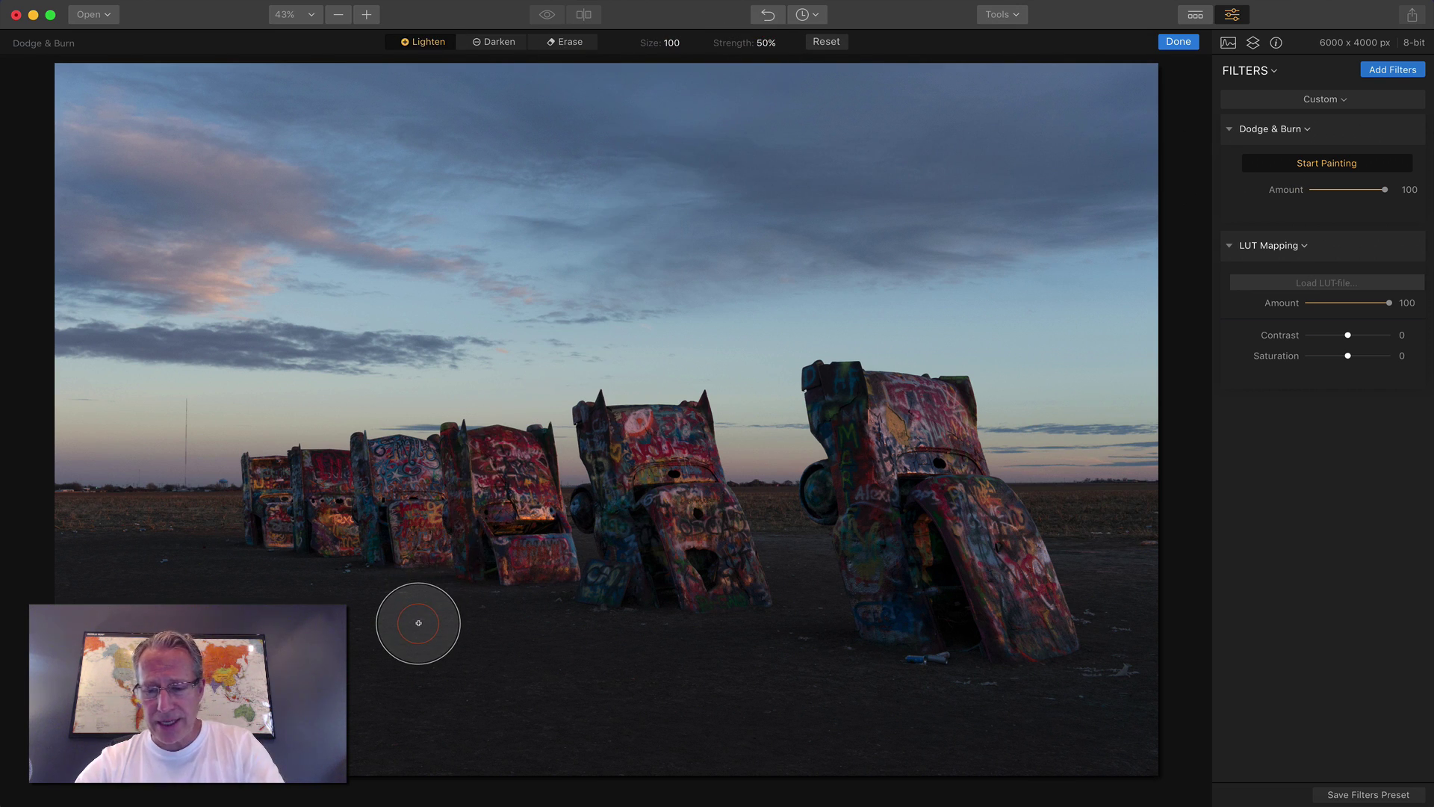
Set the Dodge & Burn brush to Darken at 23% strength and size 184.
scroll(418, 622, up, 2)
scroll(418, 622, up, 6)
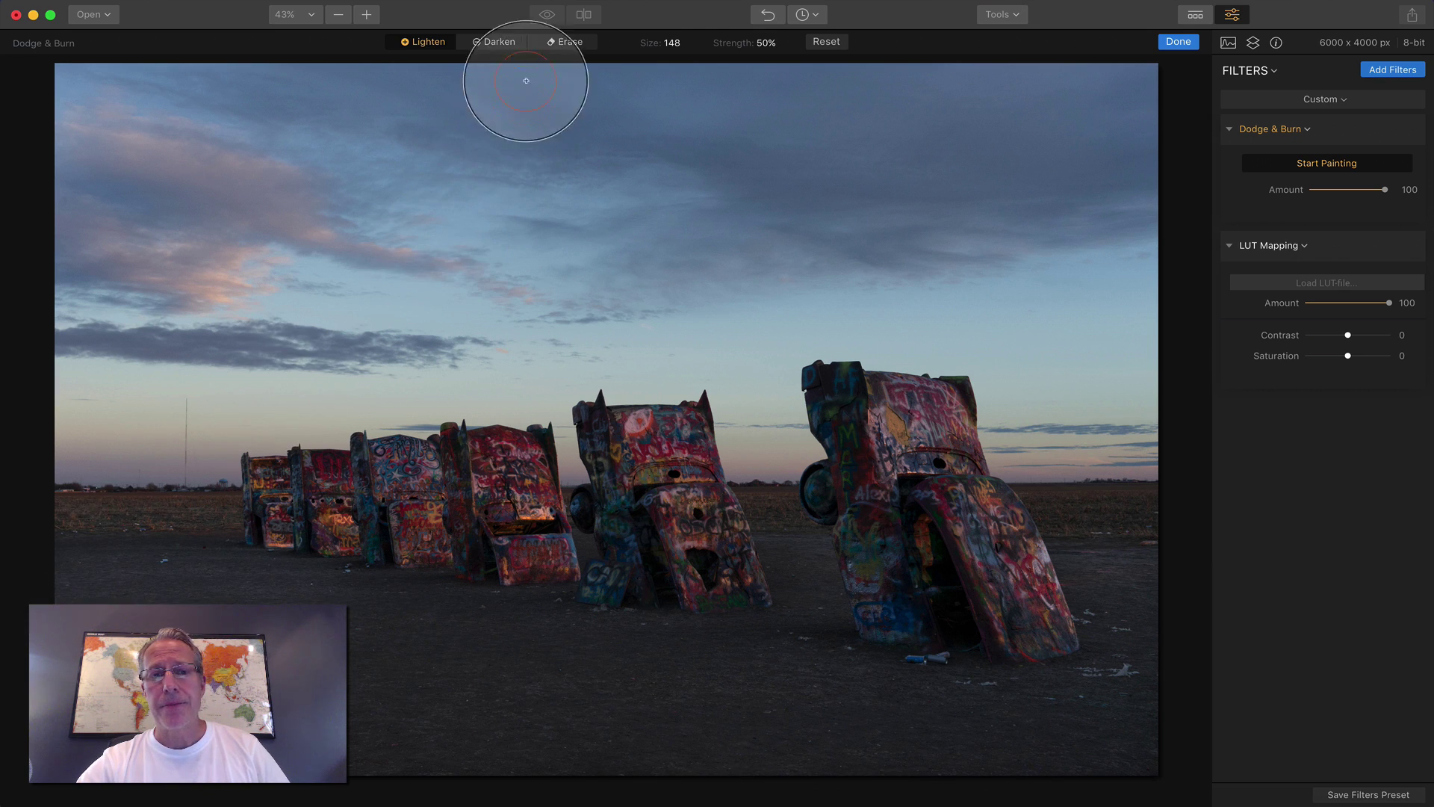
click(493, 41)
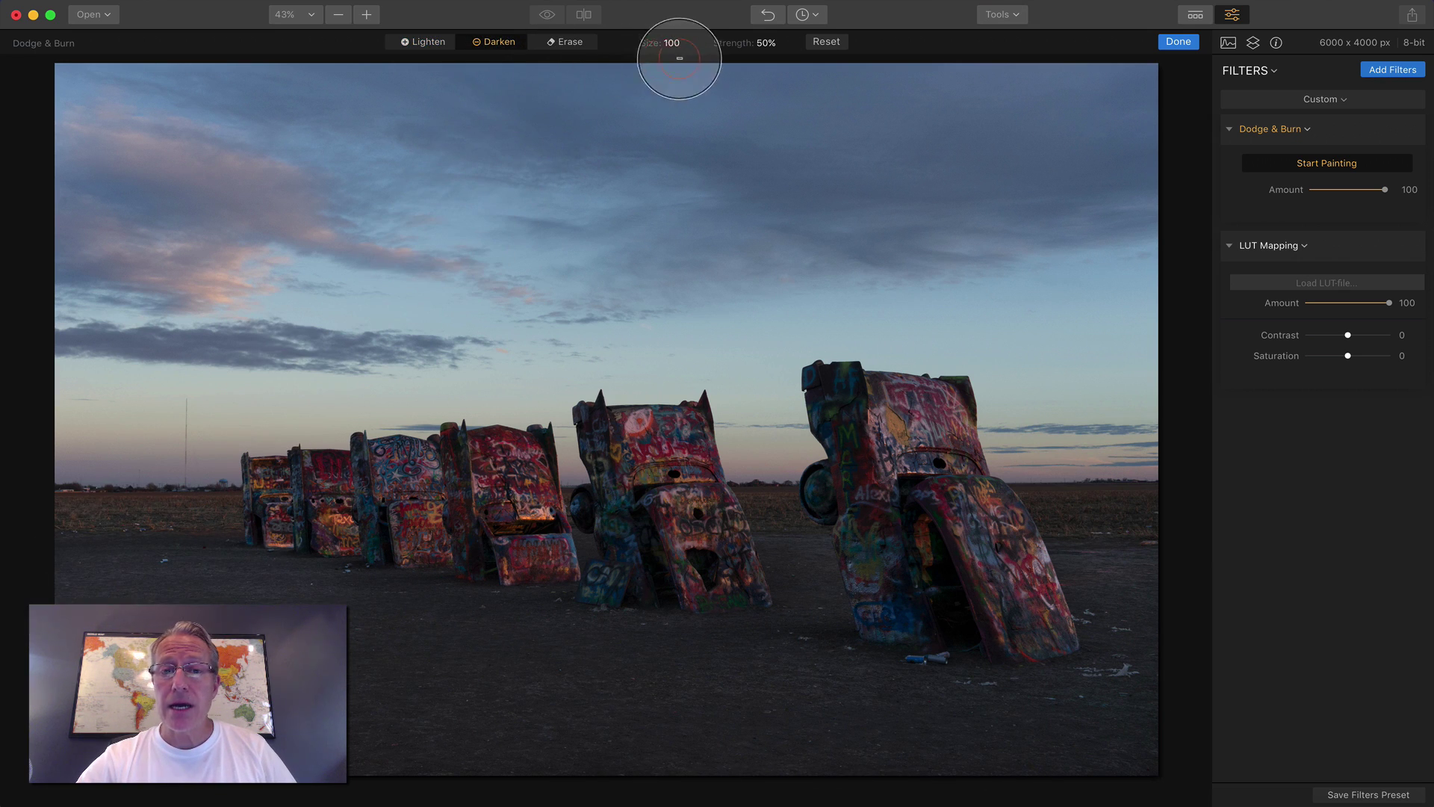
click(767, 43)
drag(771, 66, 747, 66)
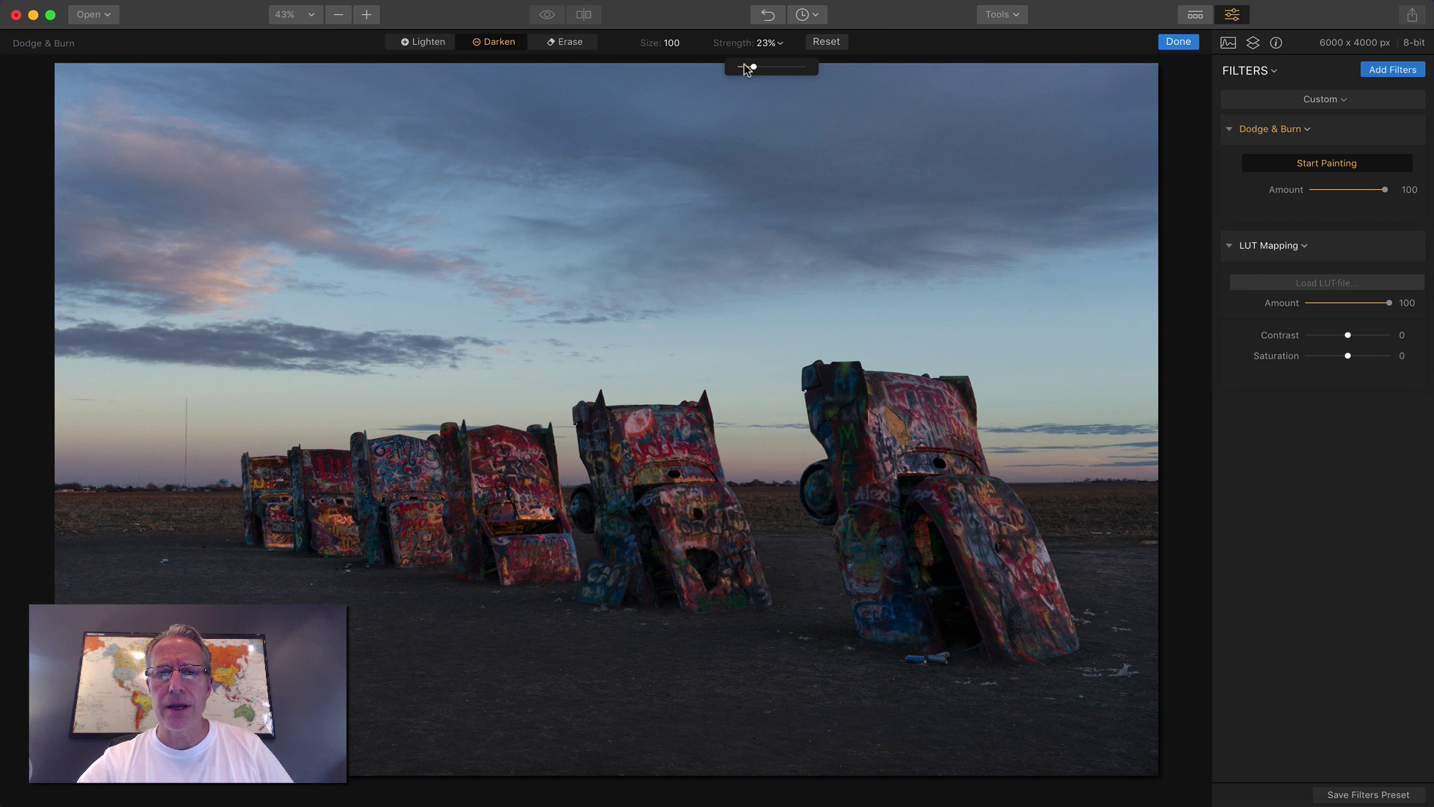
key(bracketright)
key(bracketright)
key(bracketright)
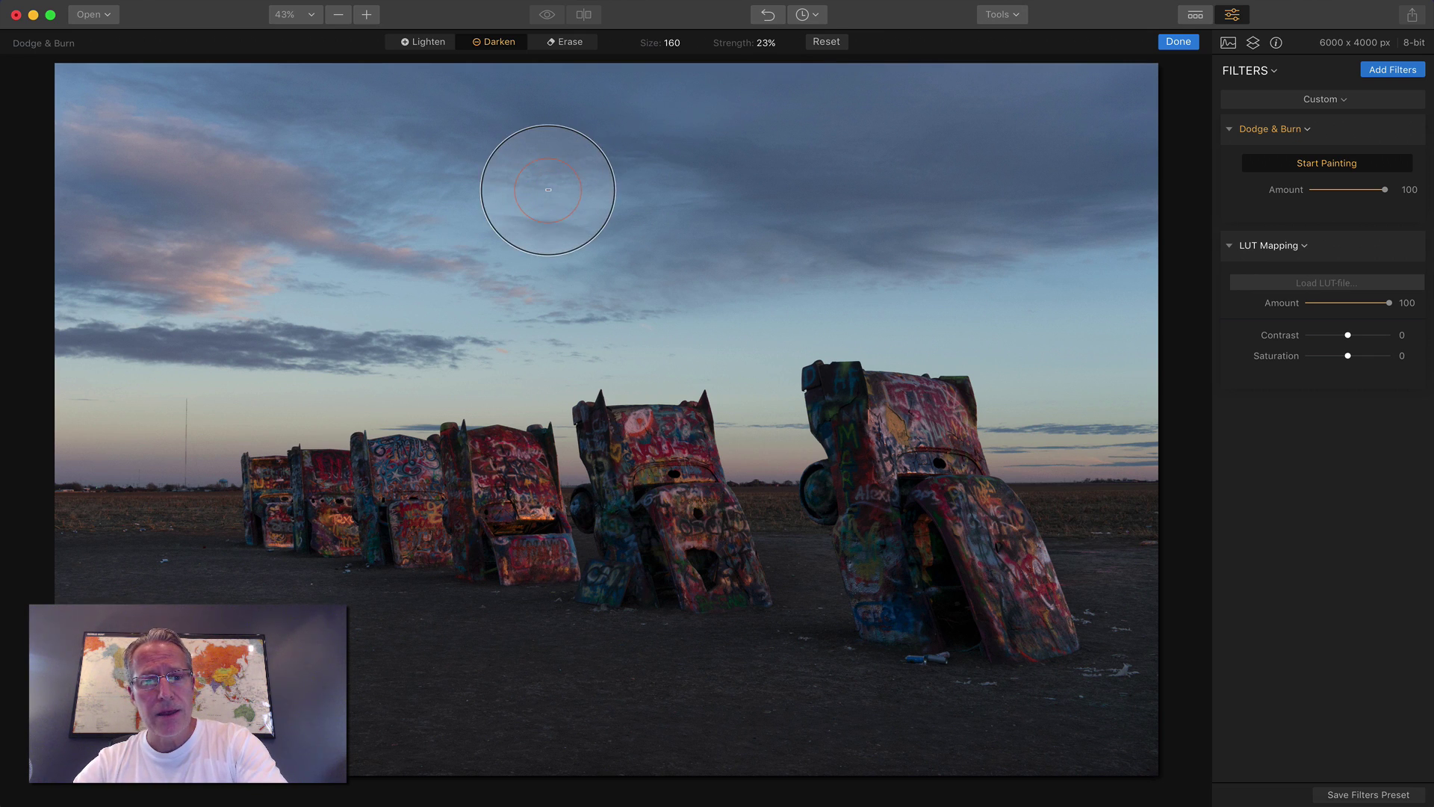
key(bracketright)
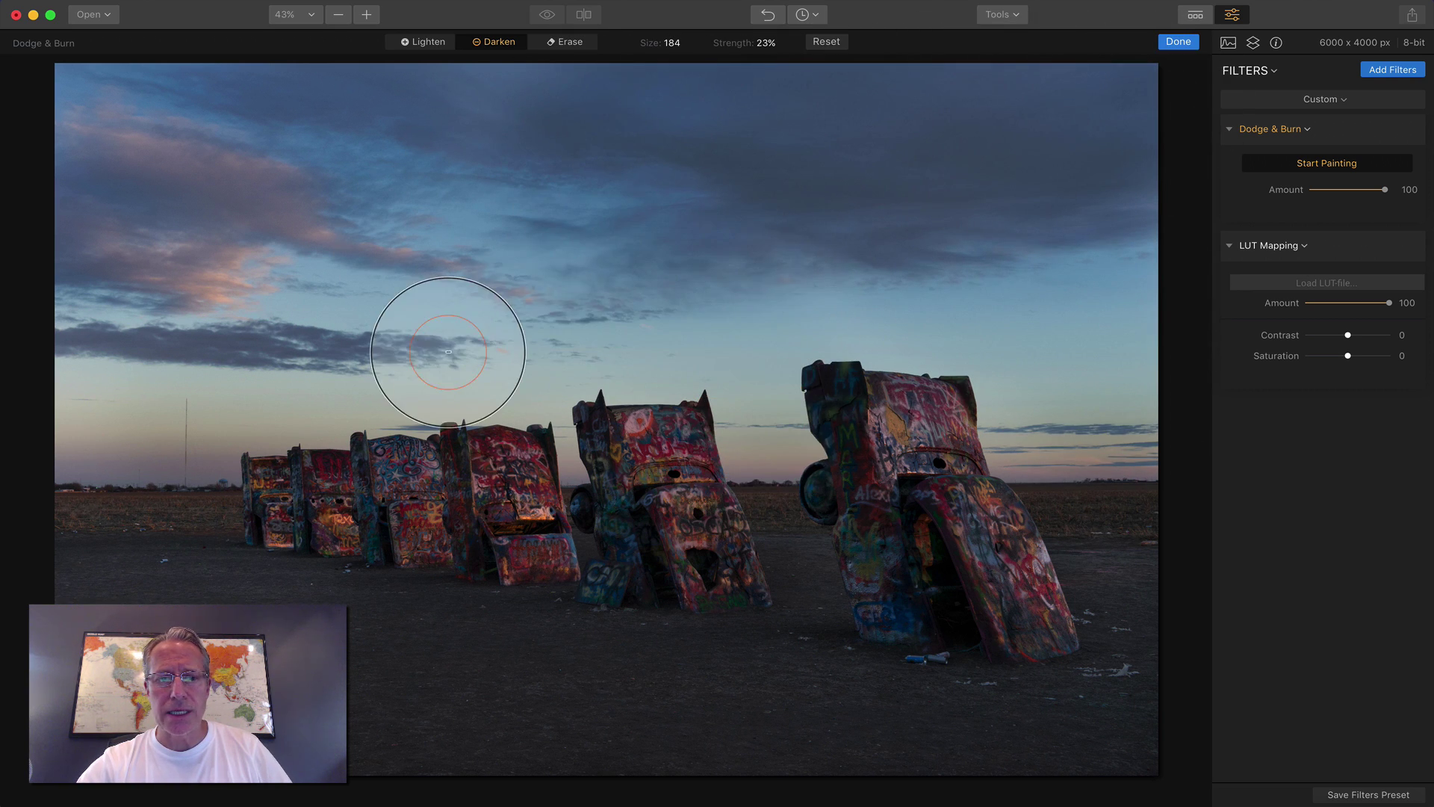
Finish the Dodge & Burn painting and toggle it off and back on to compare.
click(1178, 43)
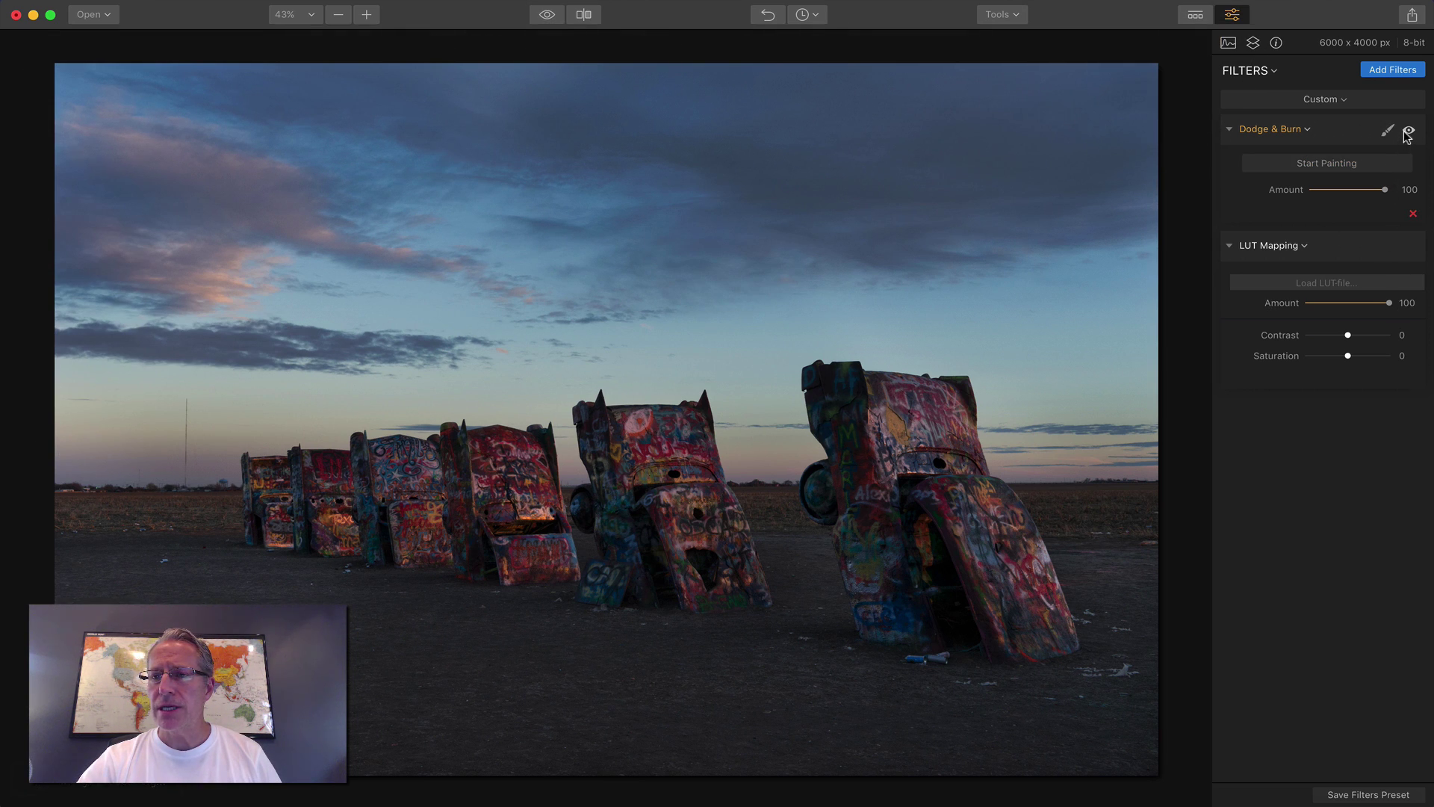
click(1407, 132)
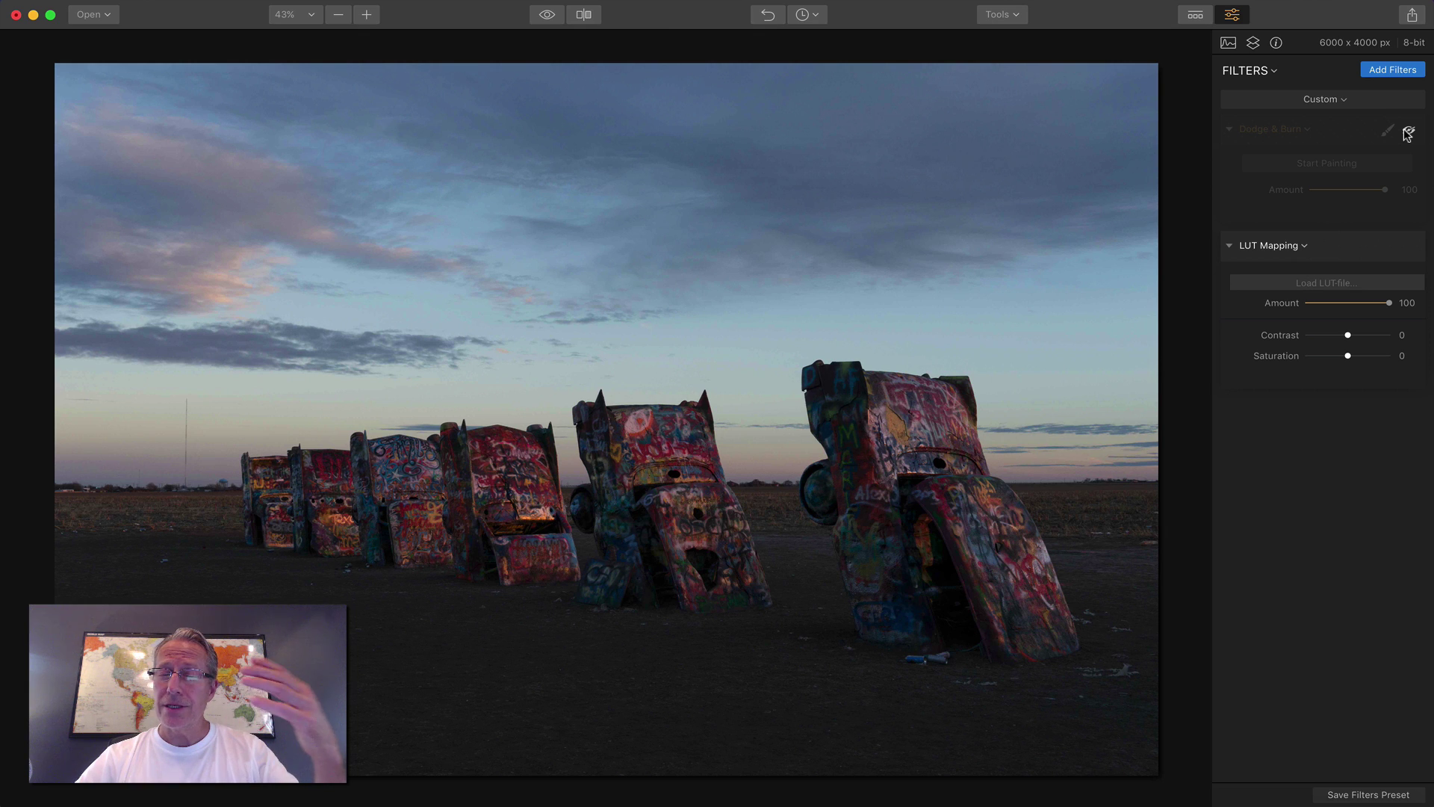
click(1406, 132)
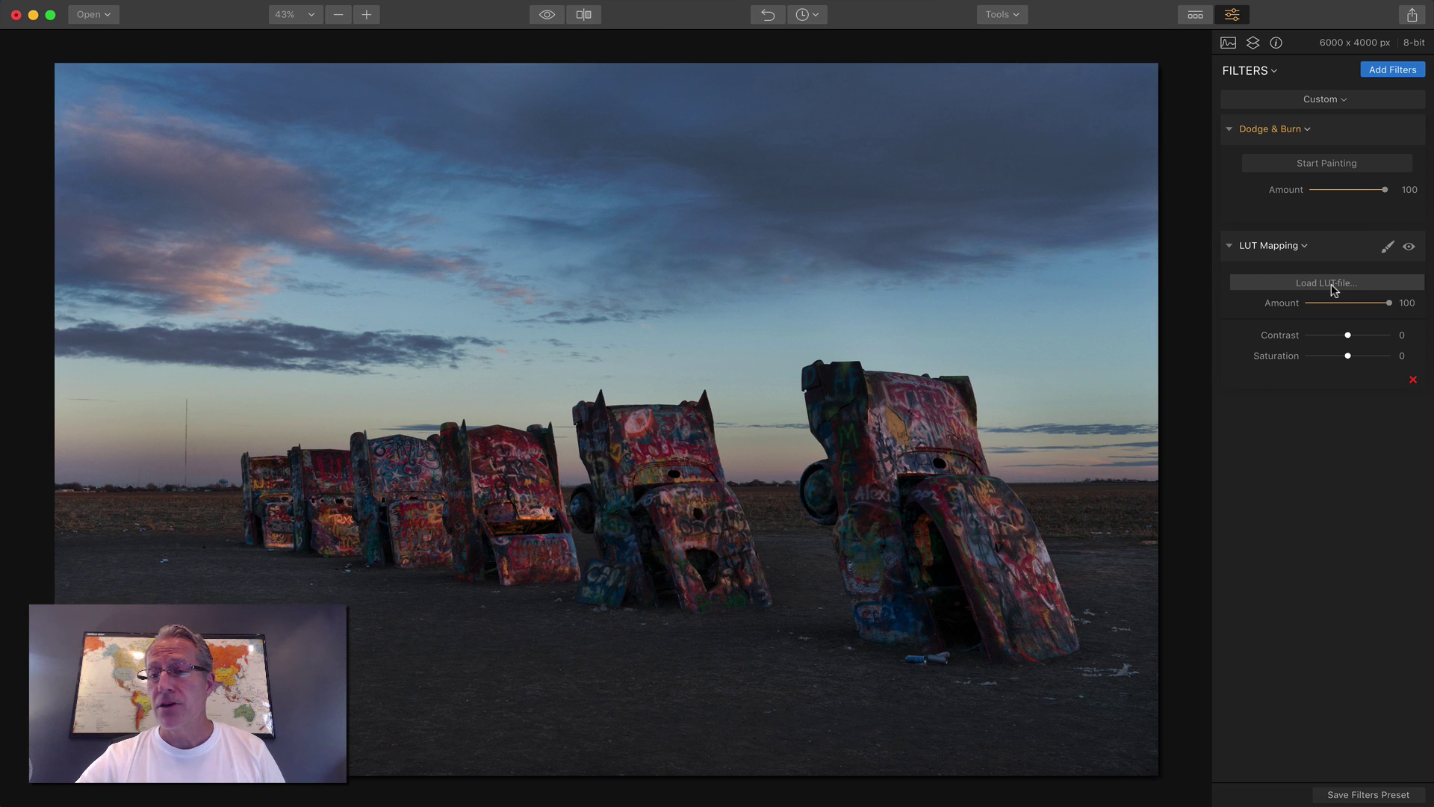
Load FGCineWarm.cube into LUT Mapping, raise its contrast, and compare it on and off.
click(1330, 284)
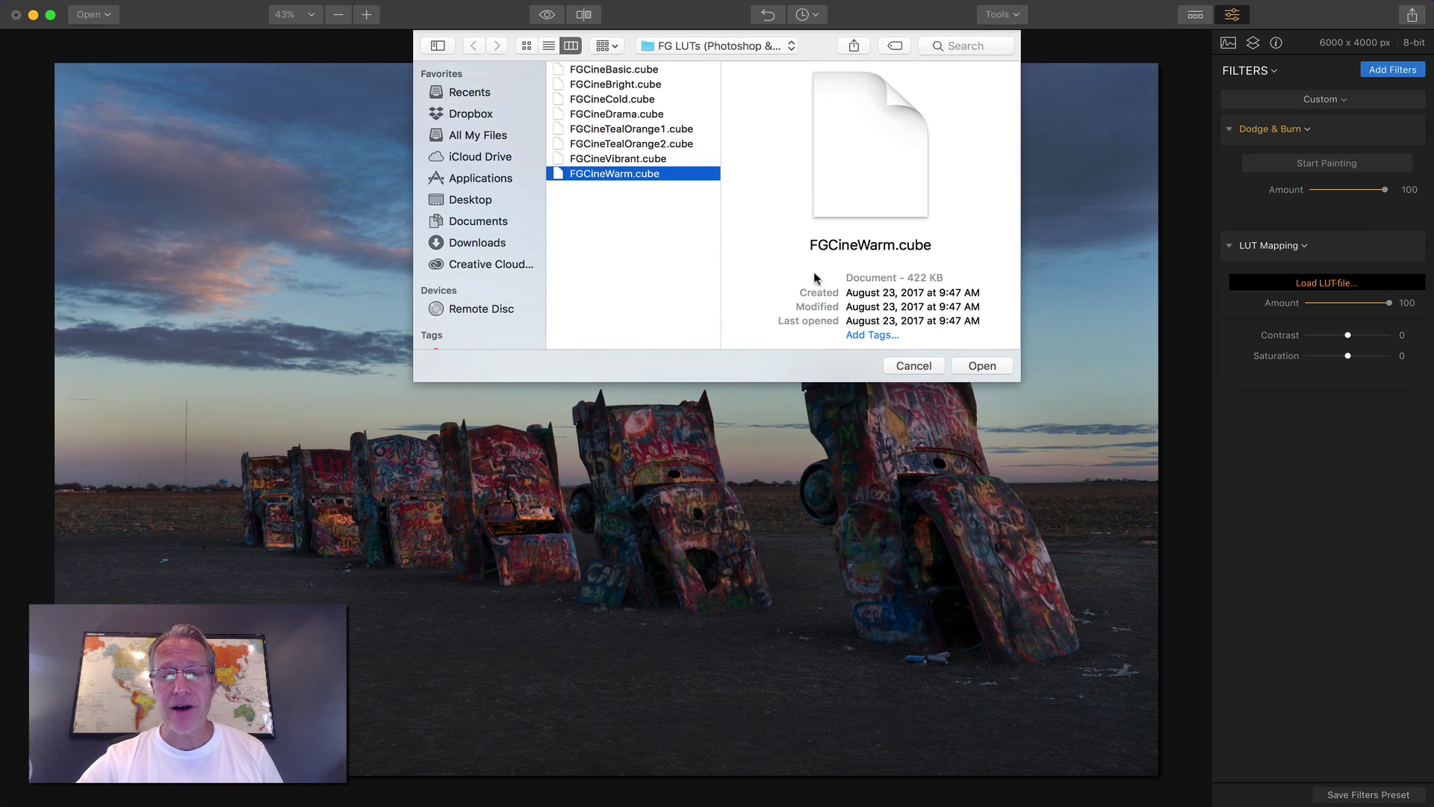
click(981, 364)
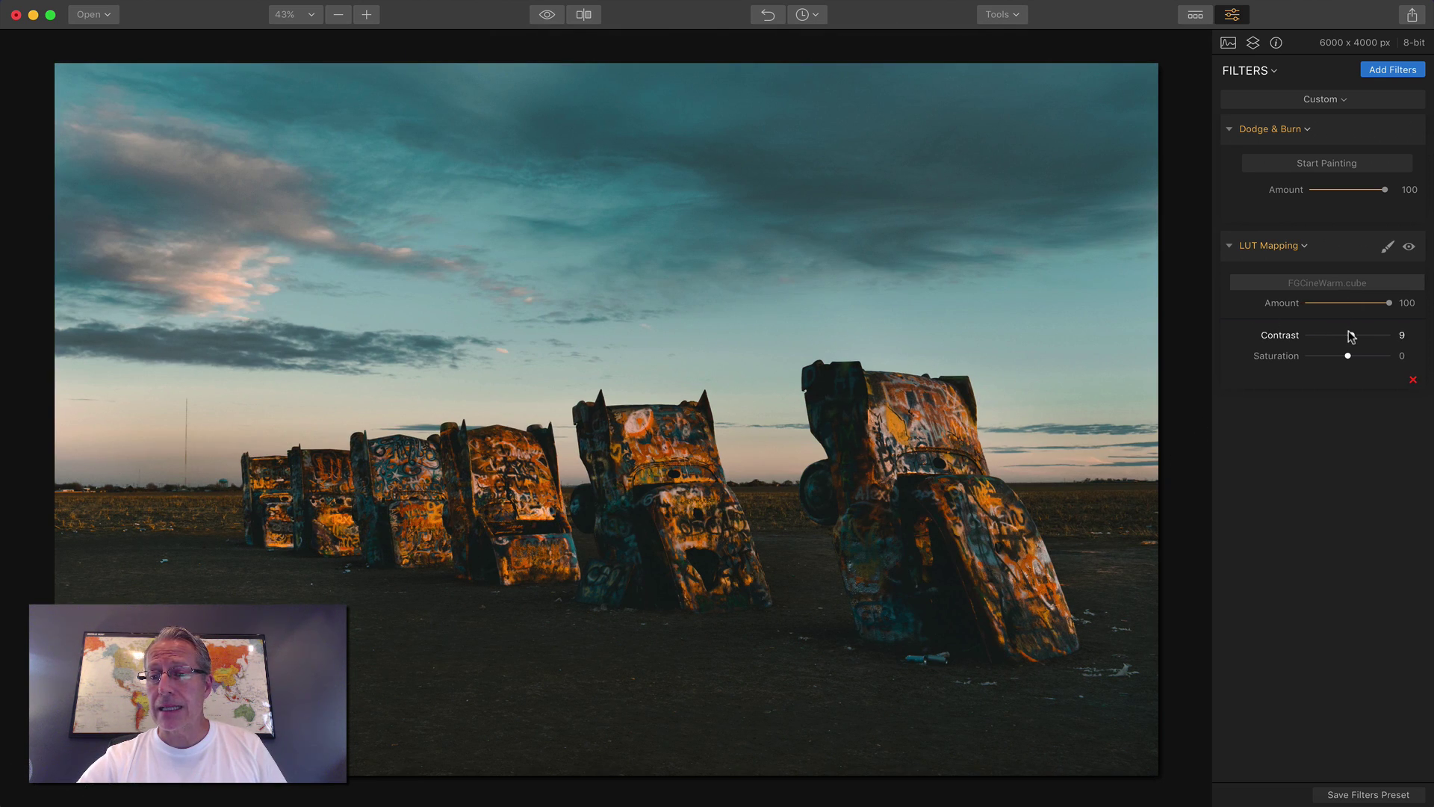
mouse_move(1350, 335)
mouse_down()
mouse_move(1348, 356)
mouse_move(1363, 355)
mouse_up()
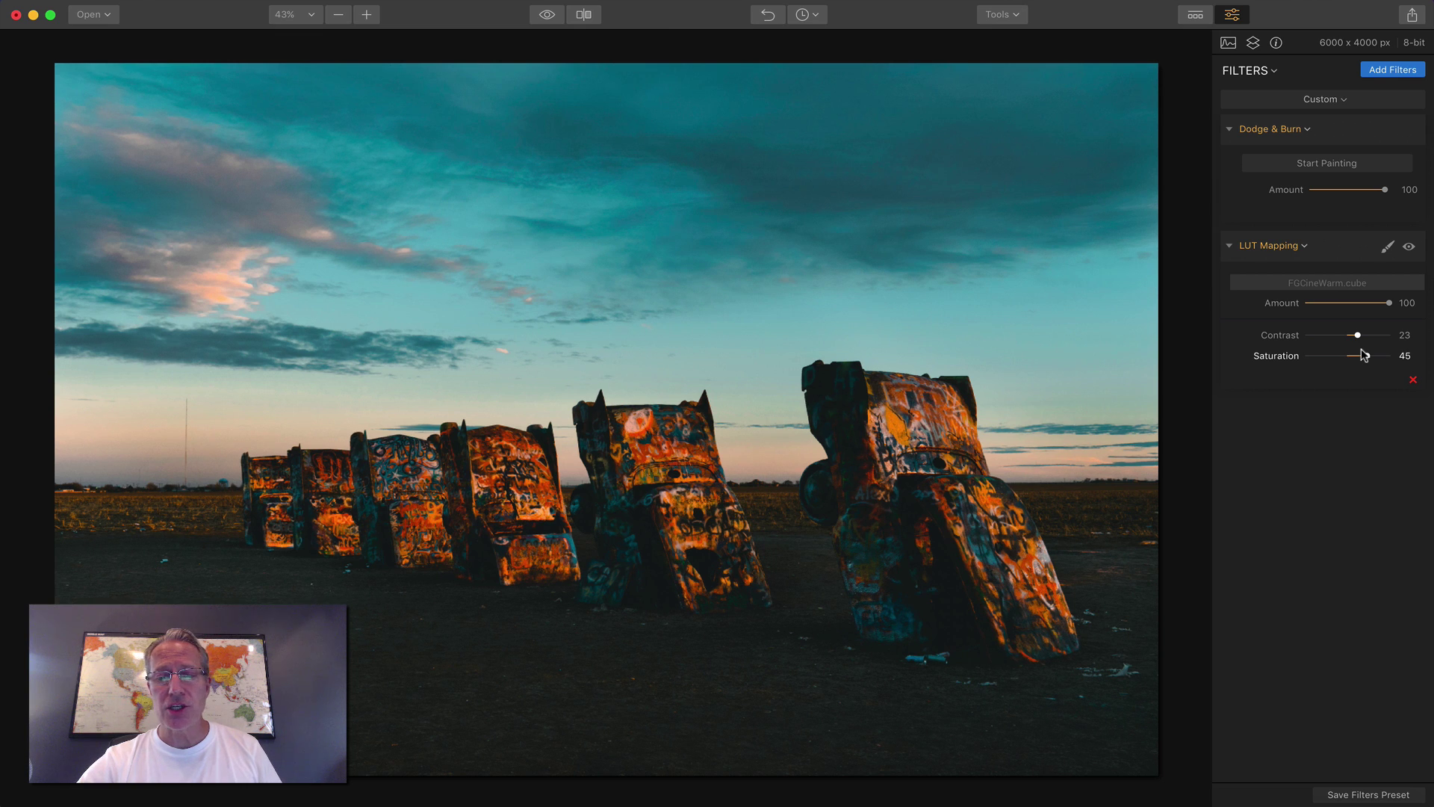
click(1407, 247)
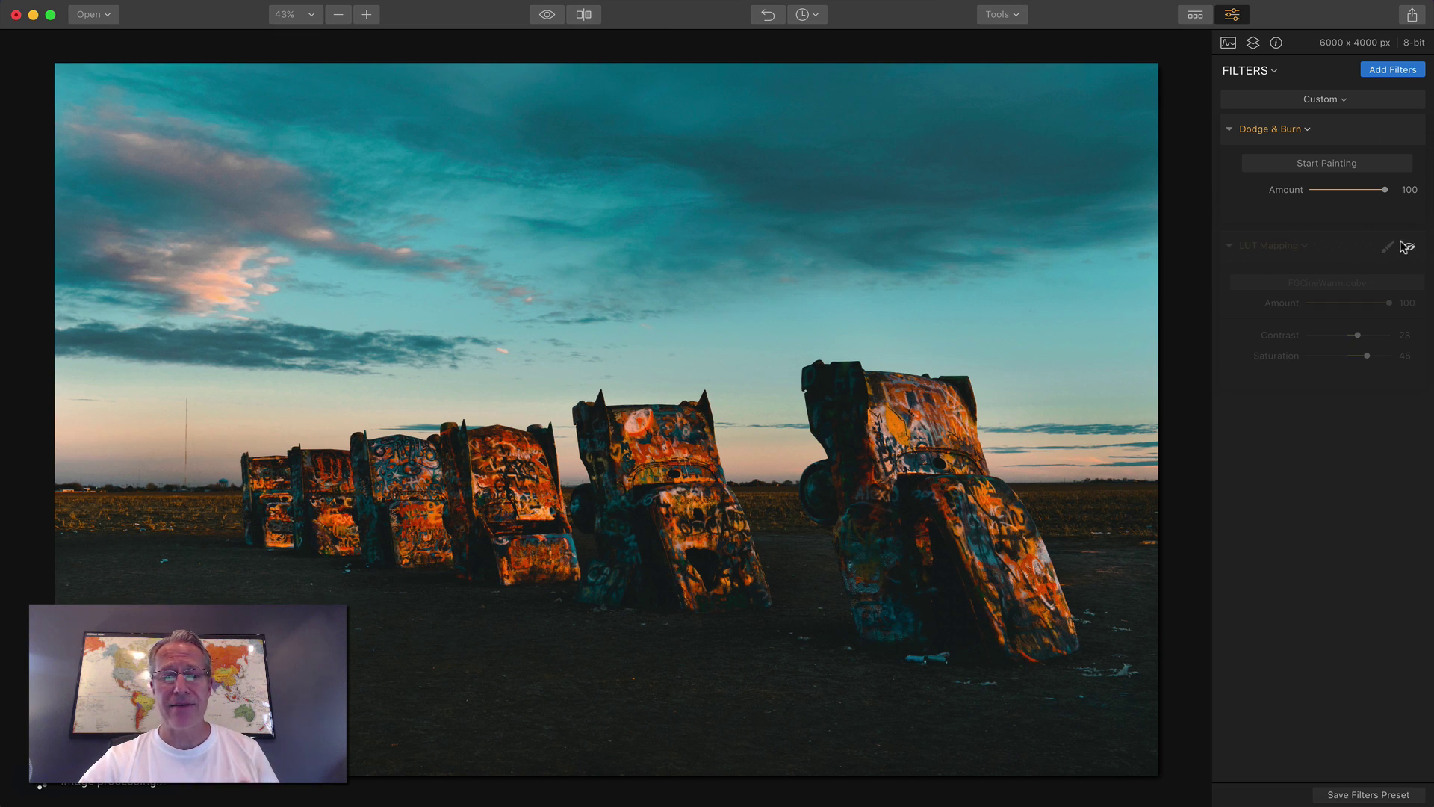
click(1407, 247)
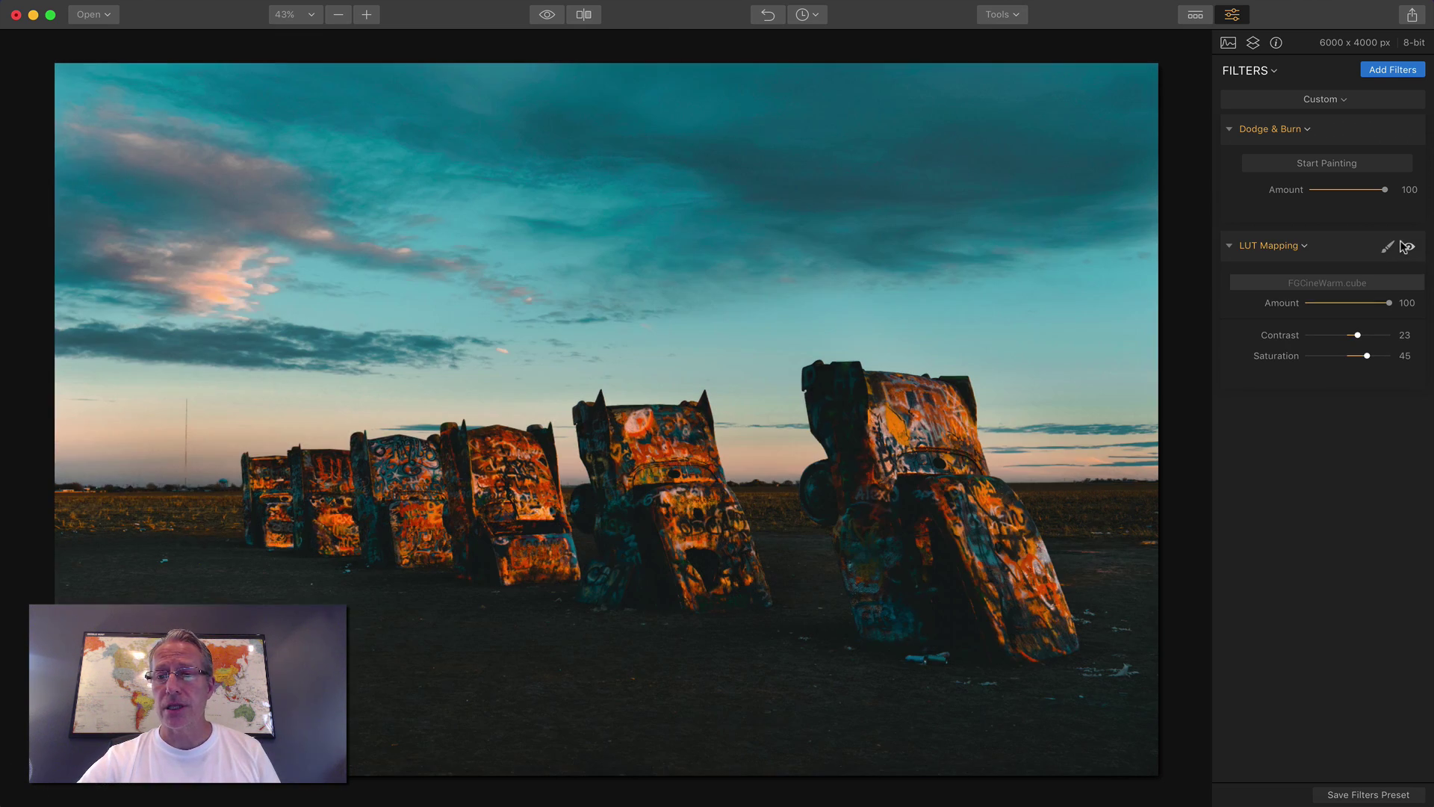
Switch to FGCineTealOrange1.cube with contrast 35, then delete the LUT Mapping filter.
click(1341, 284)
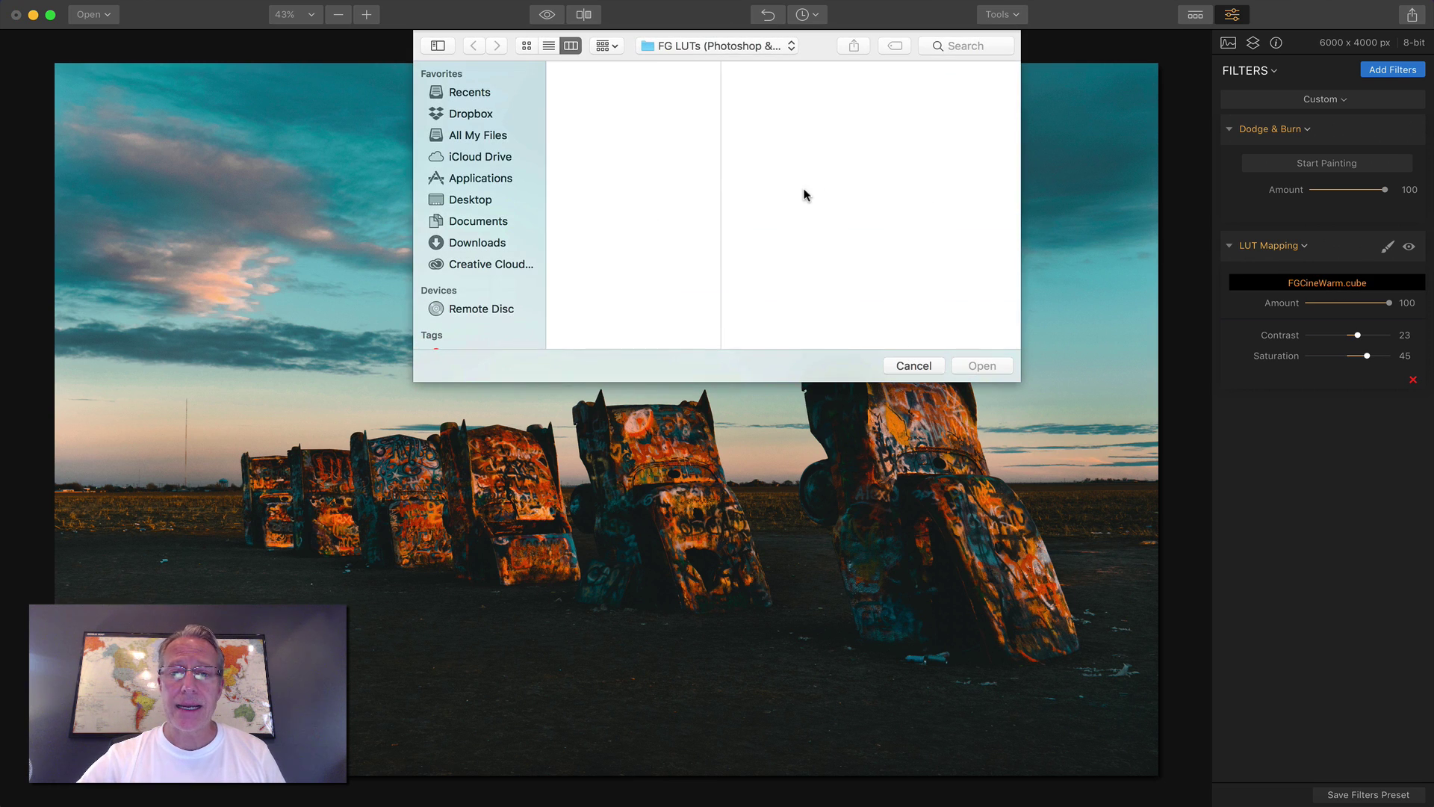
click(641, 129)
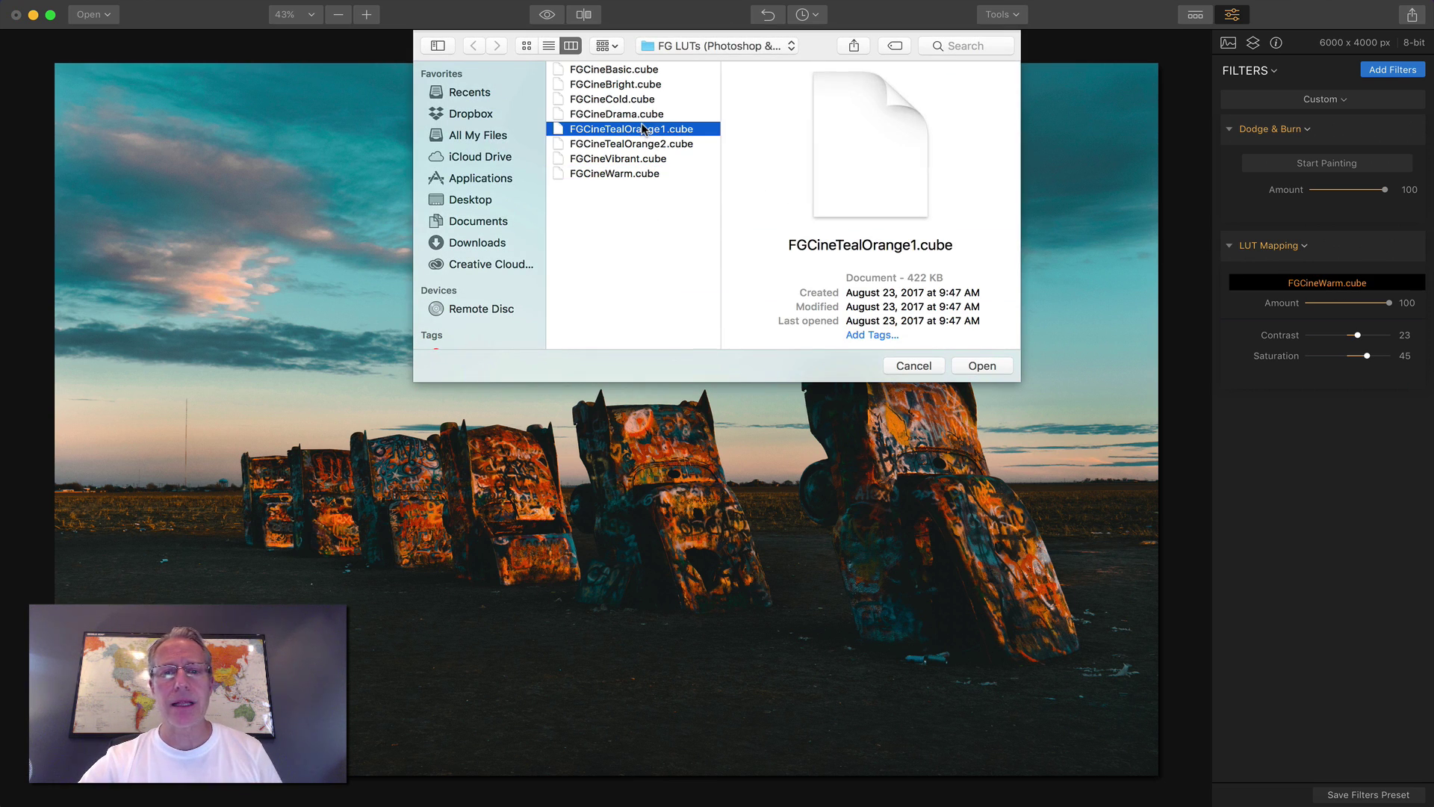
click(980, 363)
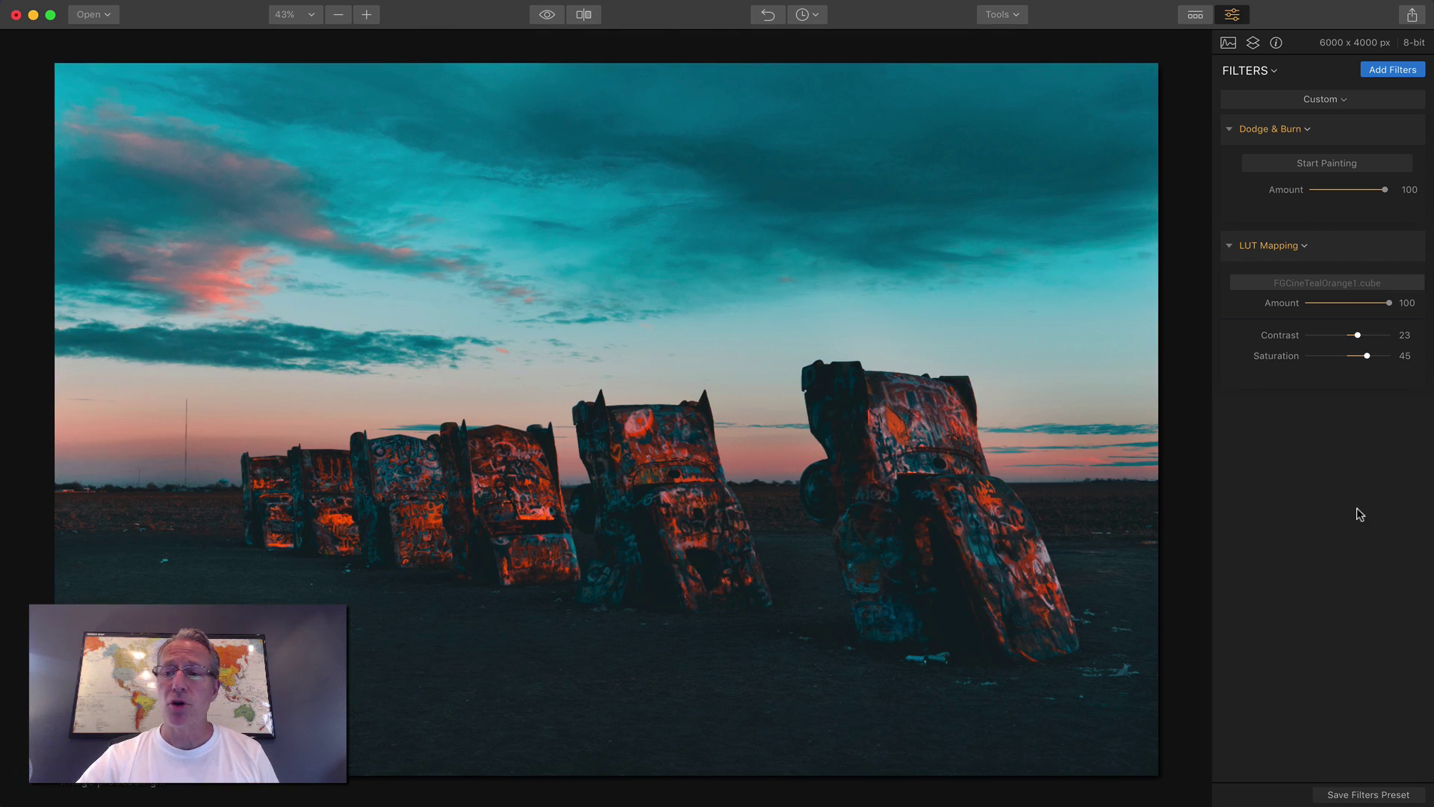
drag(1357, 334, 1366, 351)
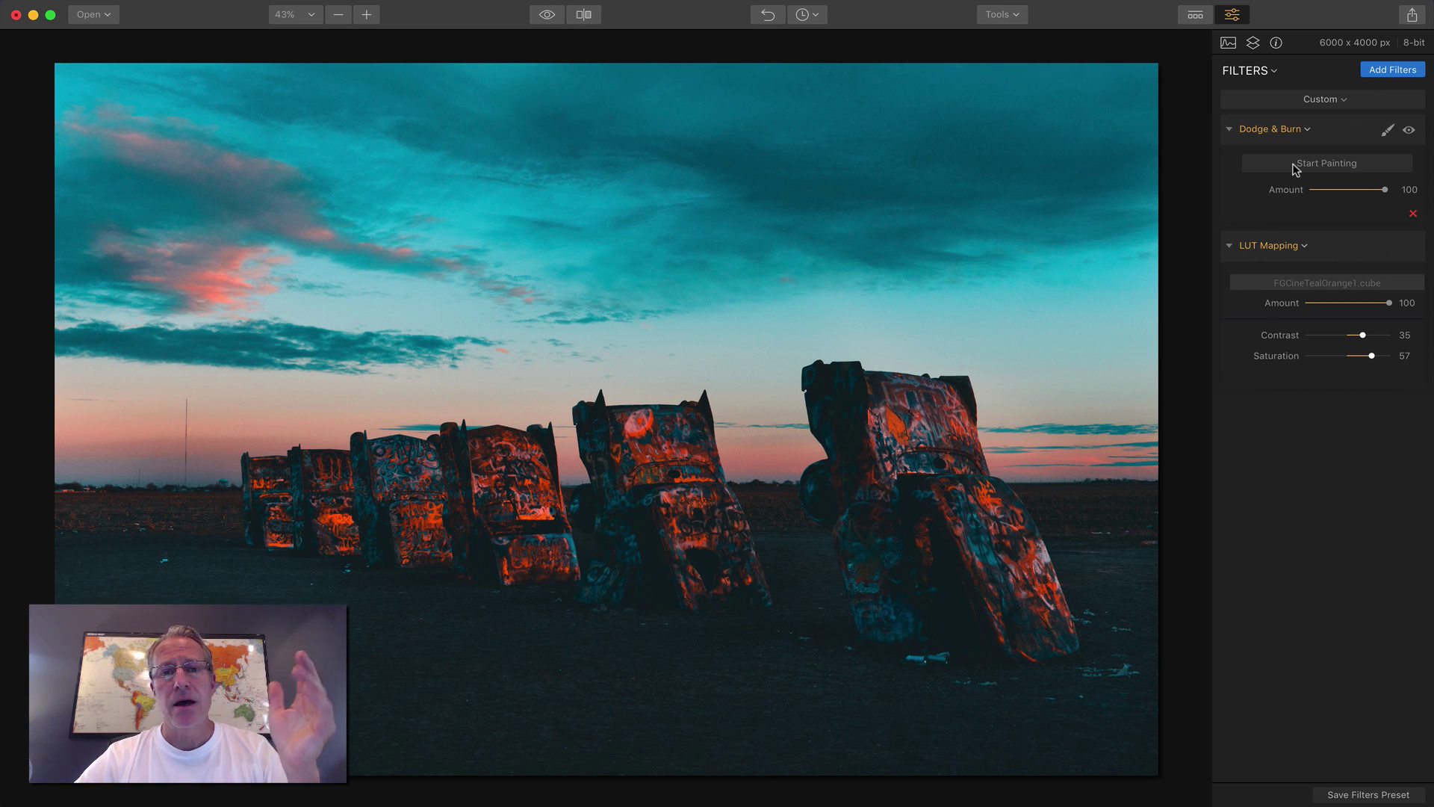
click(1410, 382)
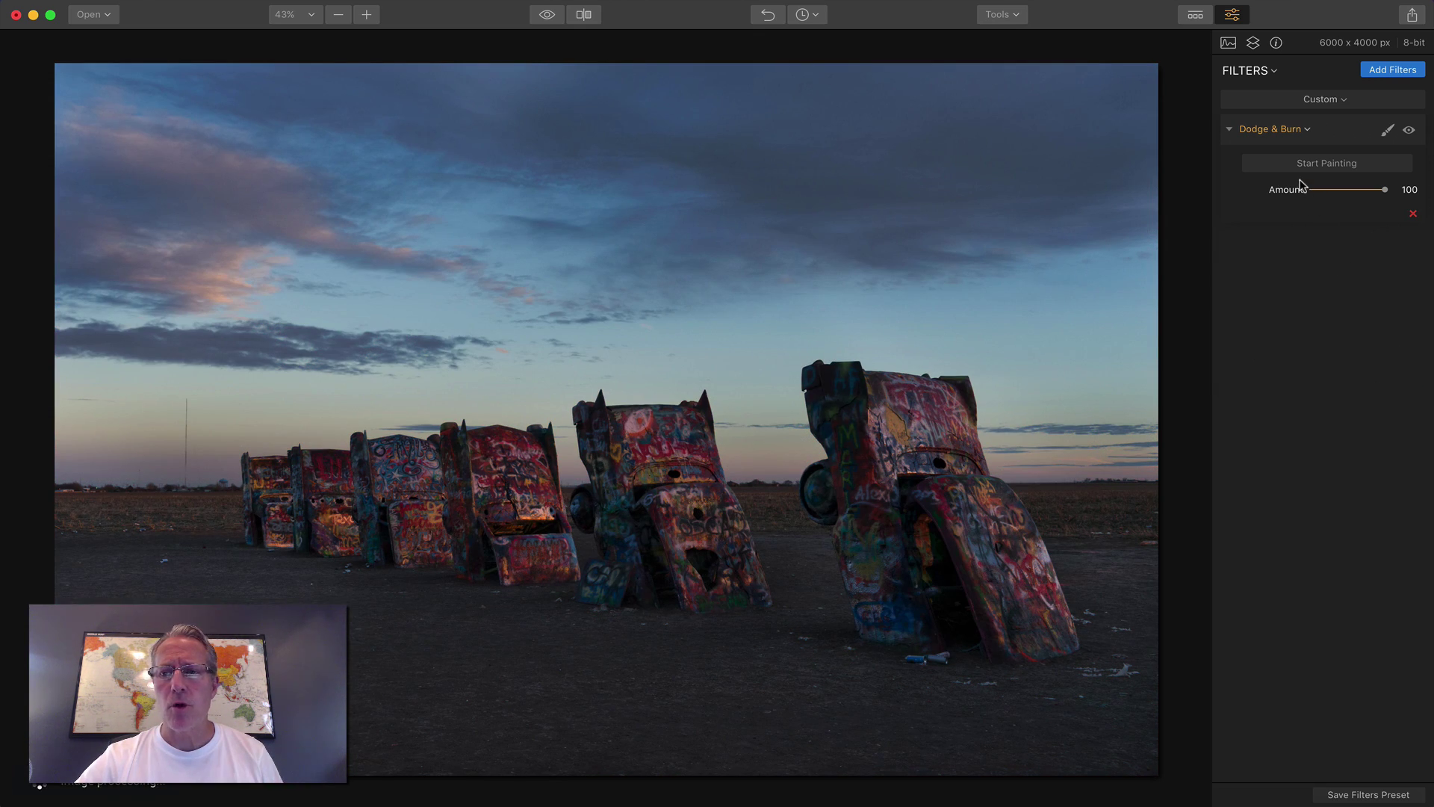
click(1386, 70)
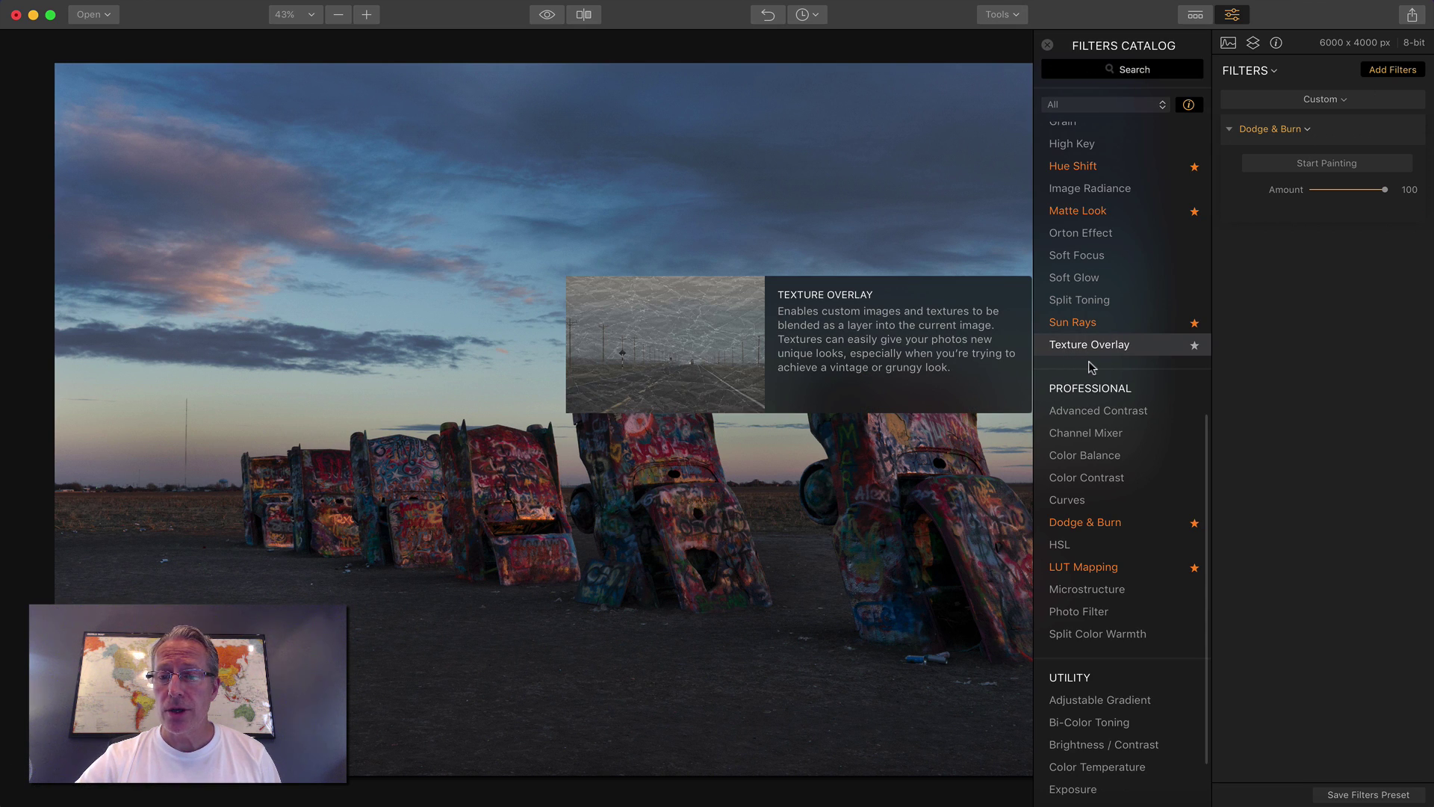
scroll(1083, 362, up, 2)
click(1103, 273)
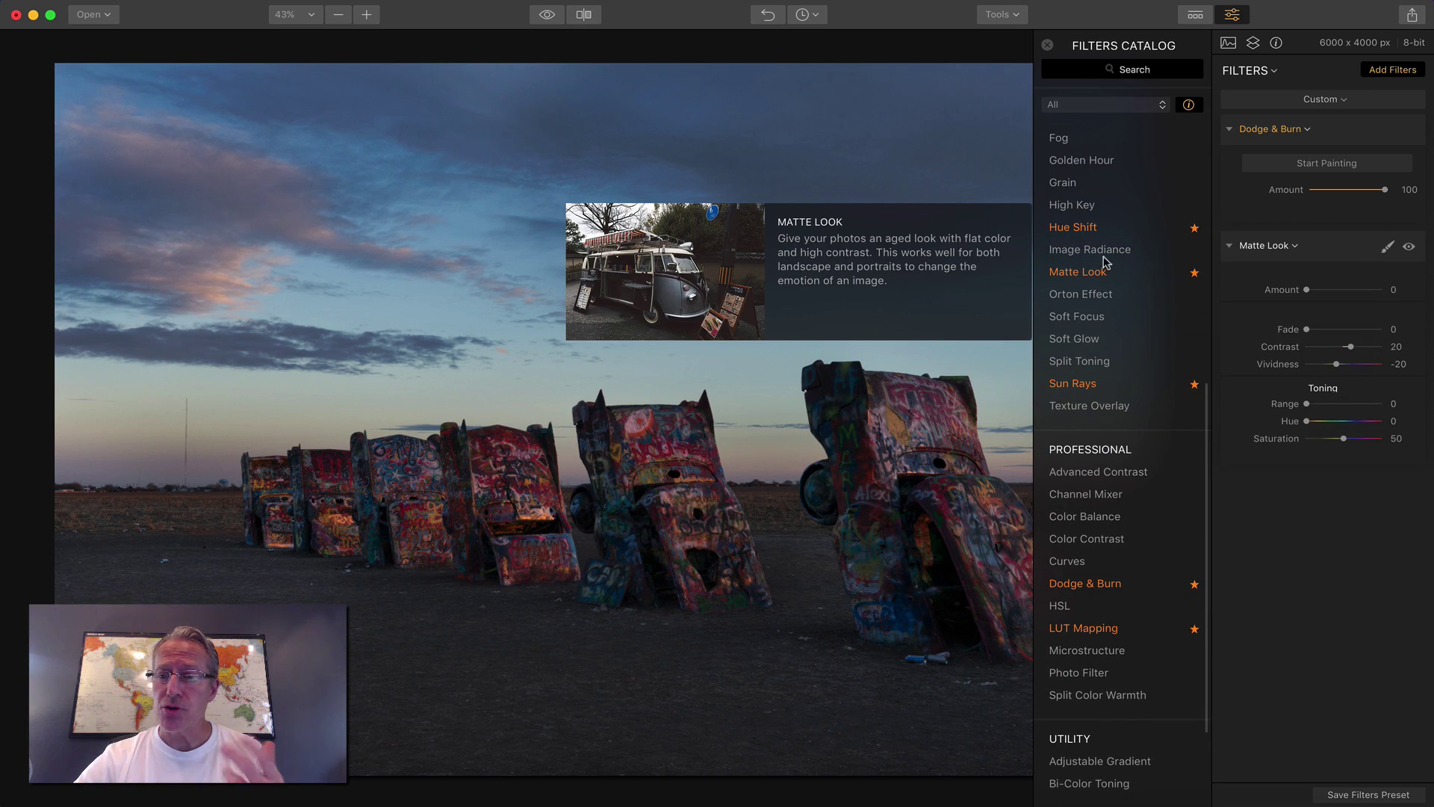
click(1046, 45)
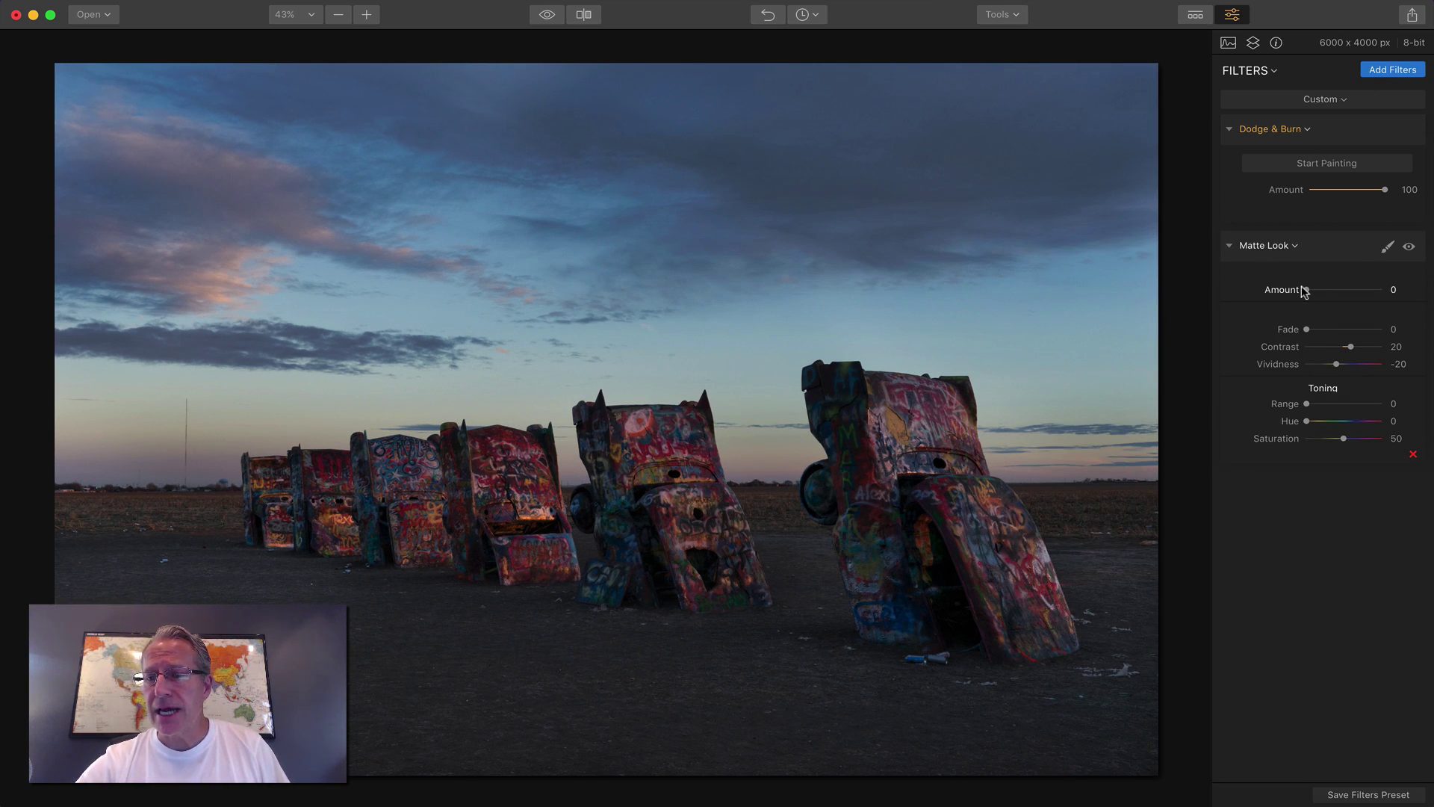
drag(1306, 289, 1351, 289)
drag(1302, 329, 1344, 365)
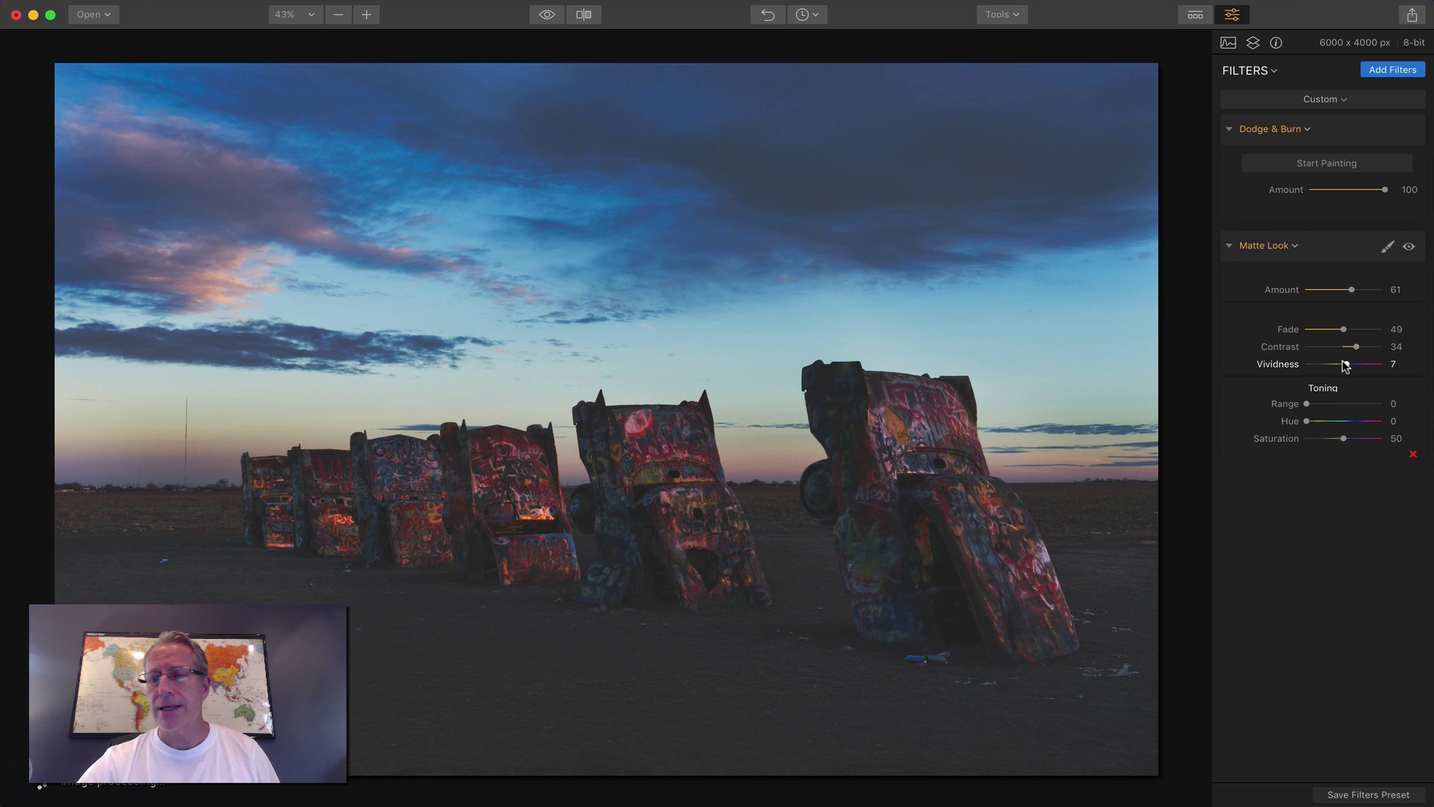
mouse_move(1312, 404)
mouse_down()
mouse_move(1313, 420)
mouse_move(1335, 404)
mouse_move(1345, 440)
mouse_move(1315, 423)
mouse_up()
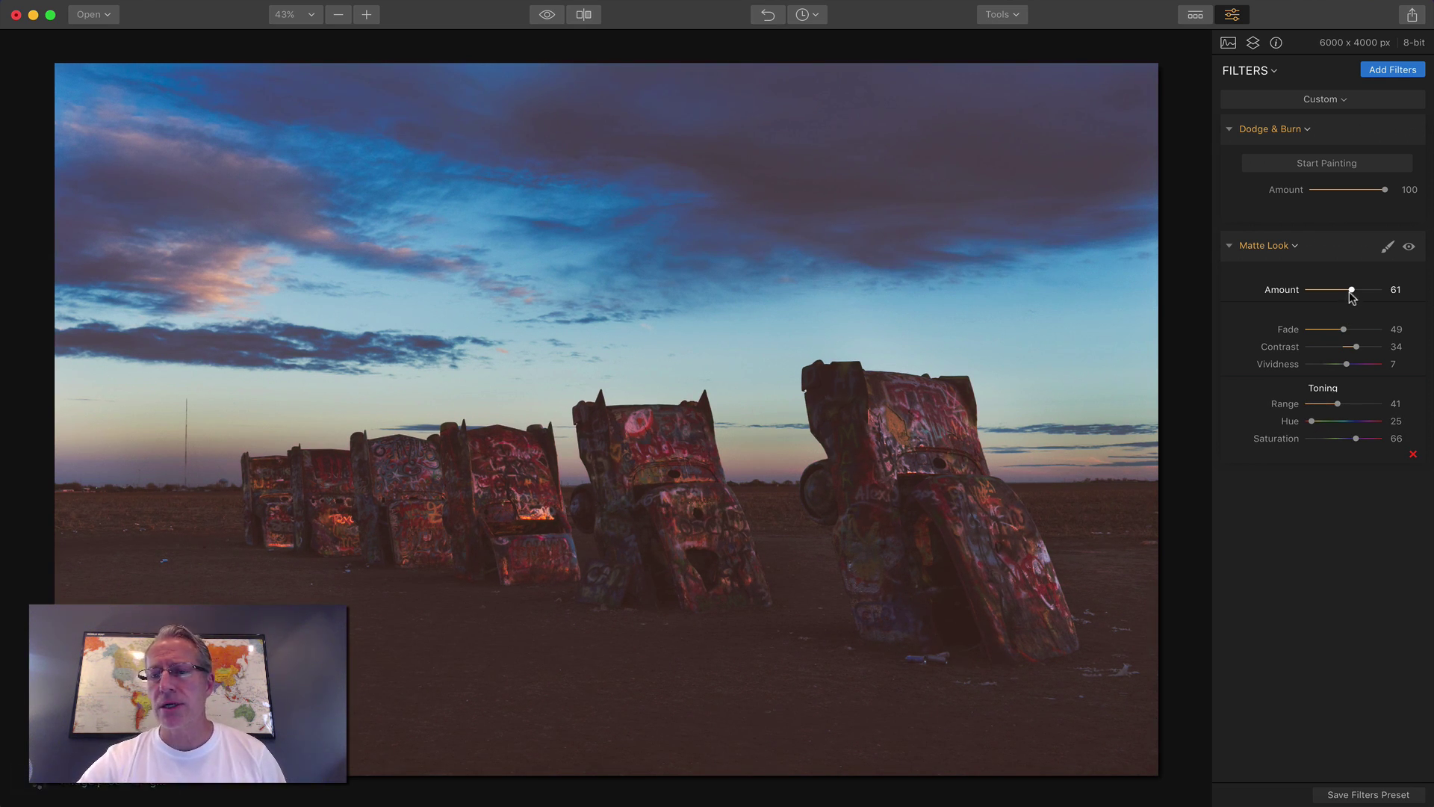
mouse_move(1341, 331)
mouse_down()
mouse_move(1354, 329)
mouse_move(1332, 330)
mouse_up()
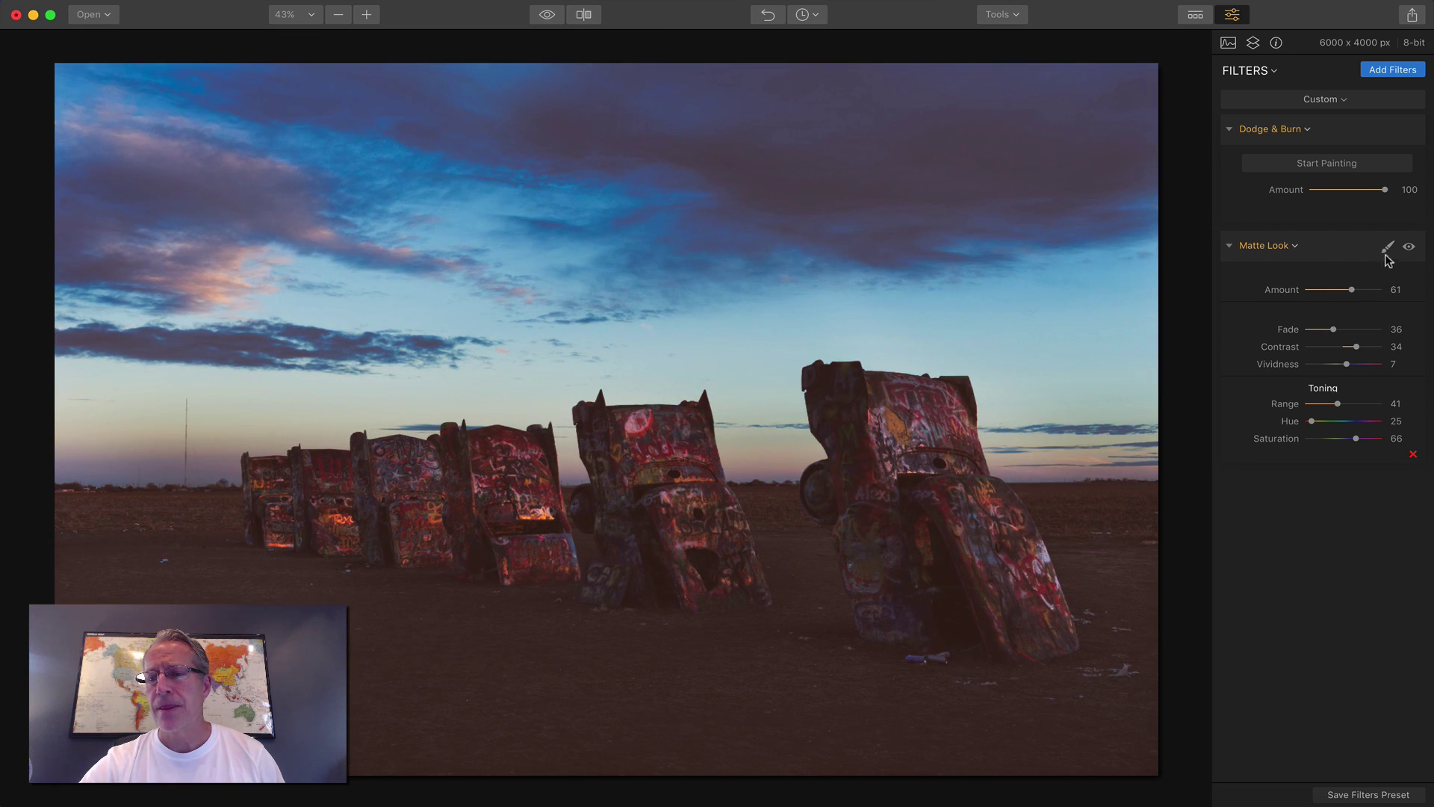
click(1408, 247)
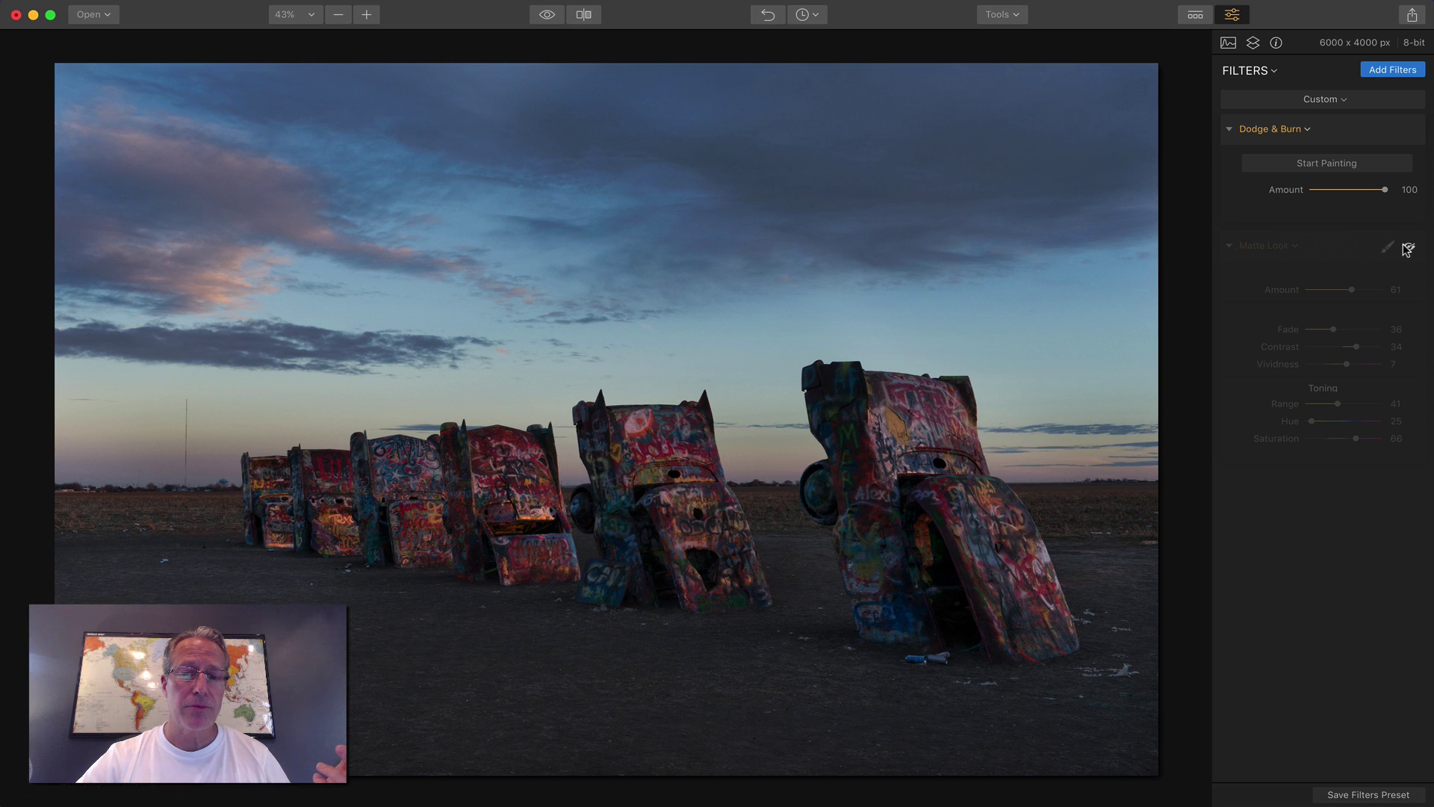
click(1408, 247)
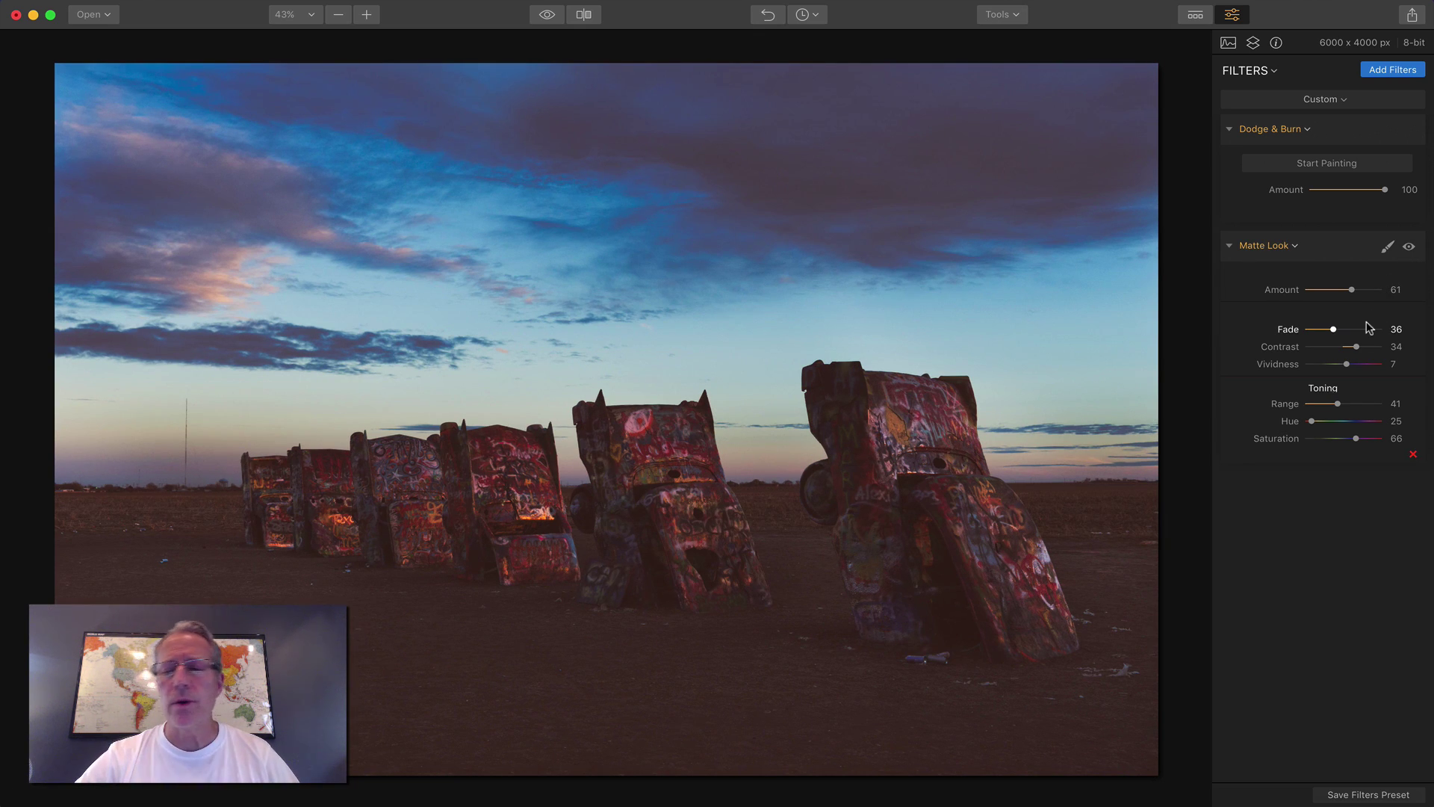
click(1411, 455)
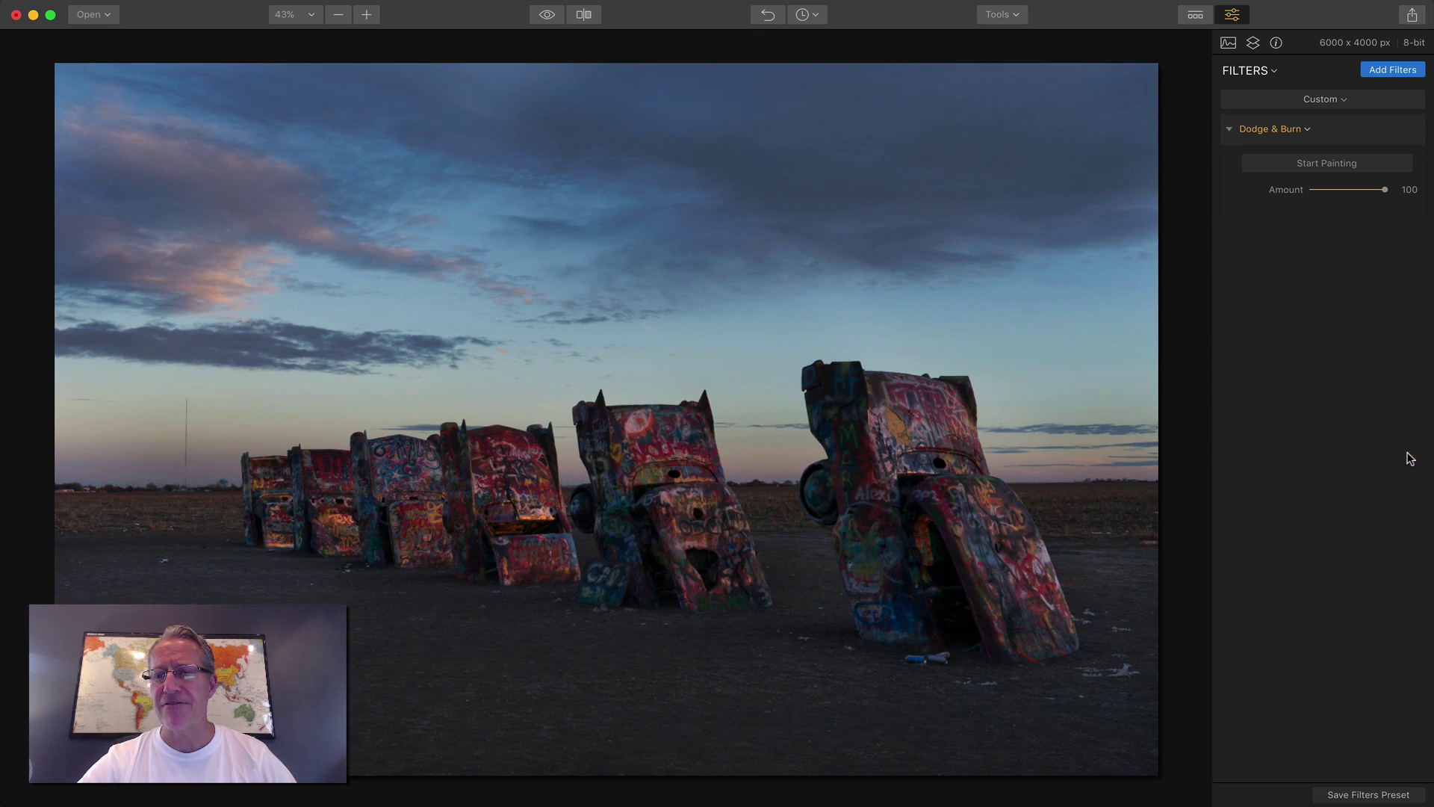
Add a Sun Rays filter and move its sun centre up to the top of the sky.
click(1373, 71)
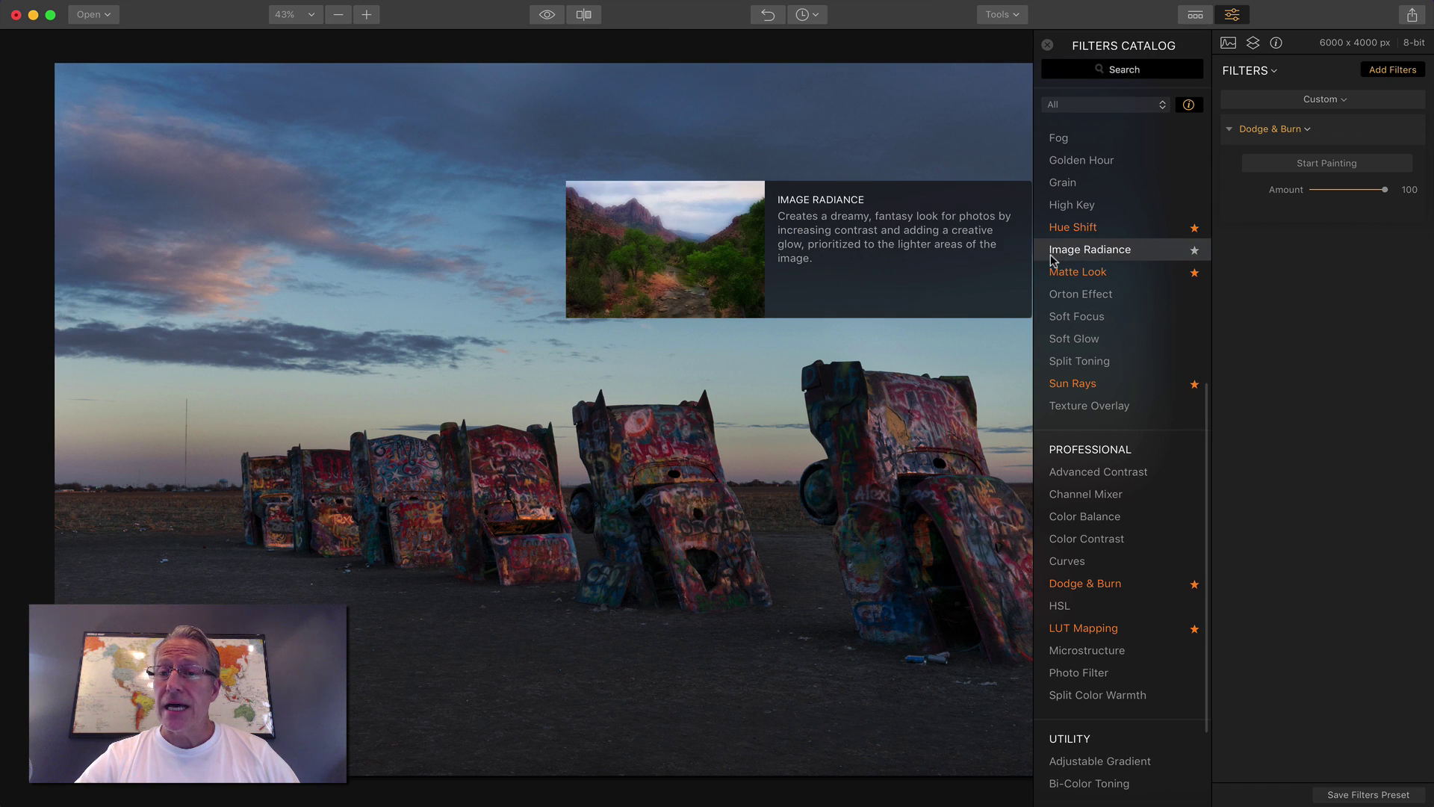
click(1072, 383)
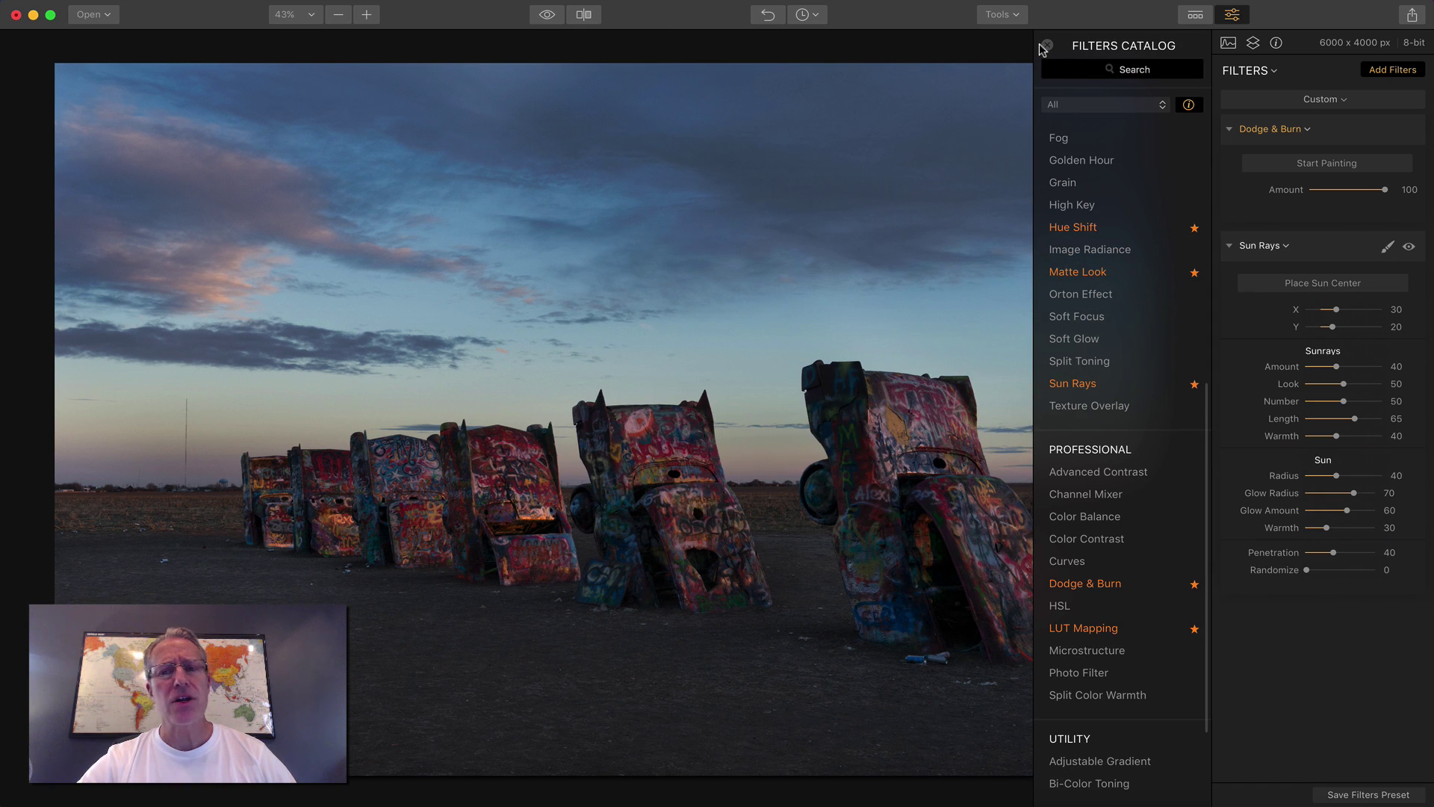
click(1307, 288)
drag(383, 203, 566, 51)
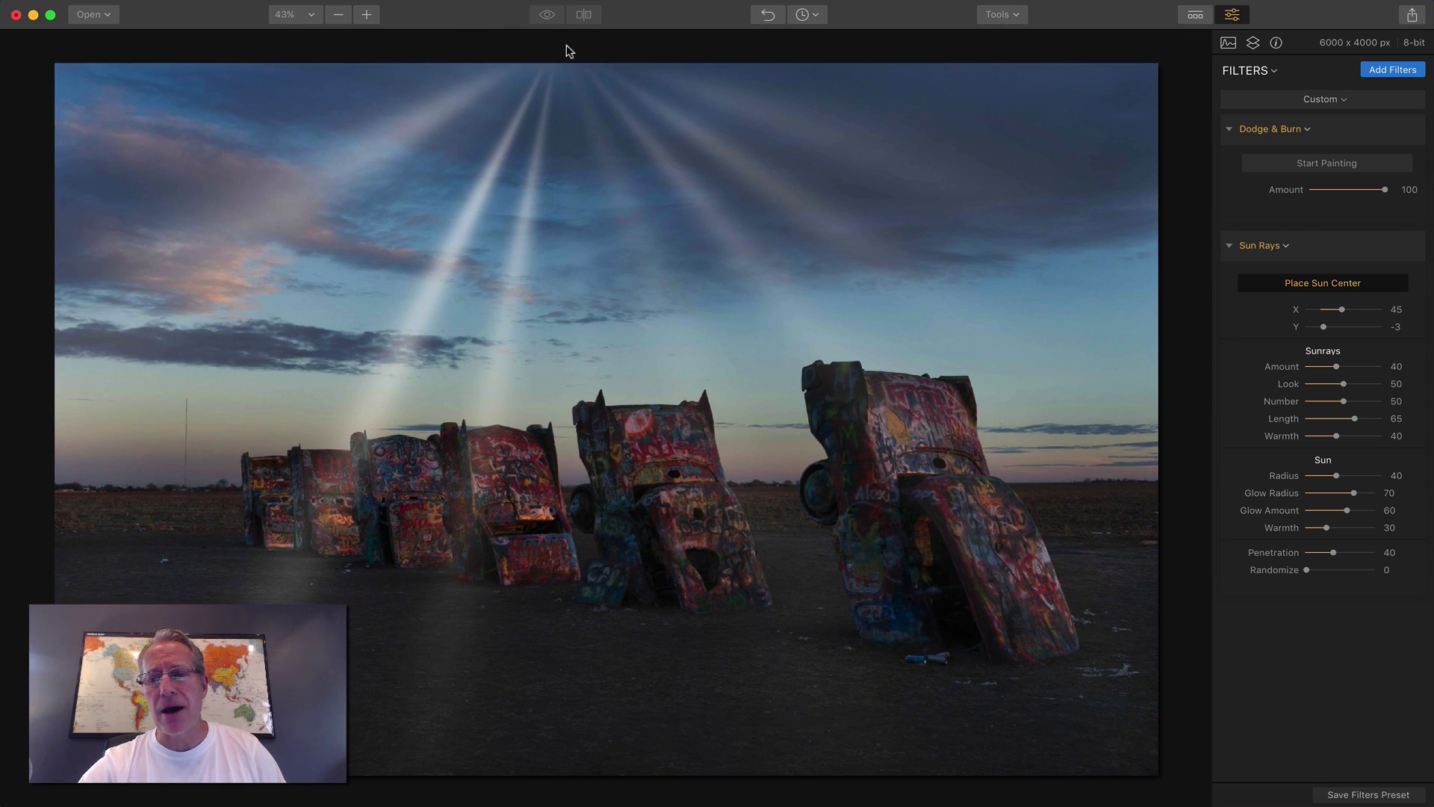
Delete the trial Sun Rays filter and bring the Filters Catalog back up.
click(1310, 282)
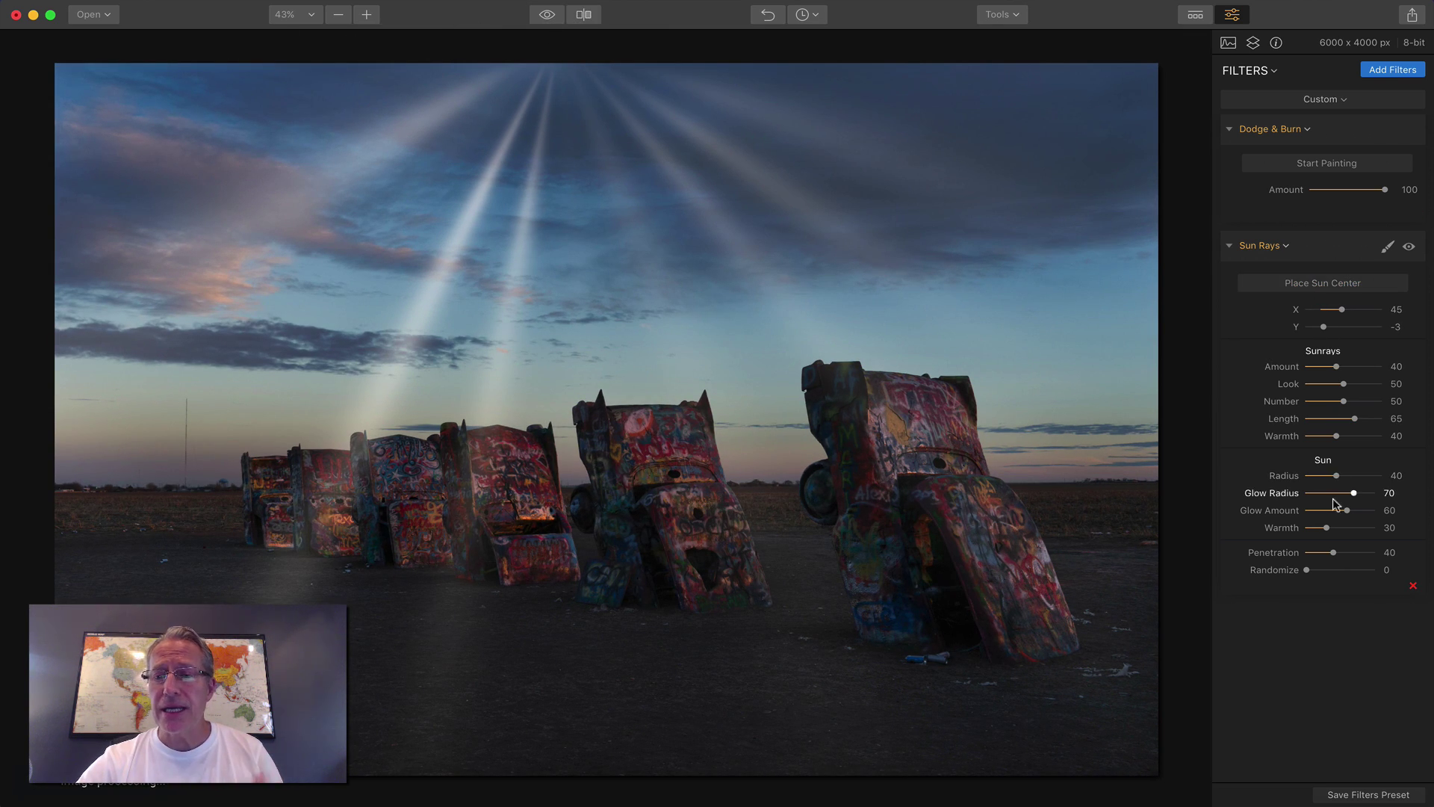
click(1407, 586)
click(1392, 69)
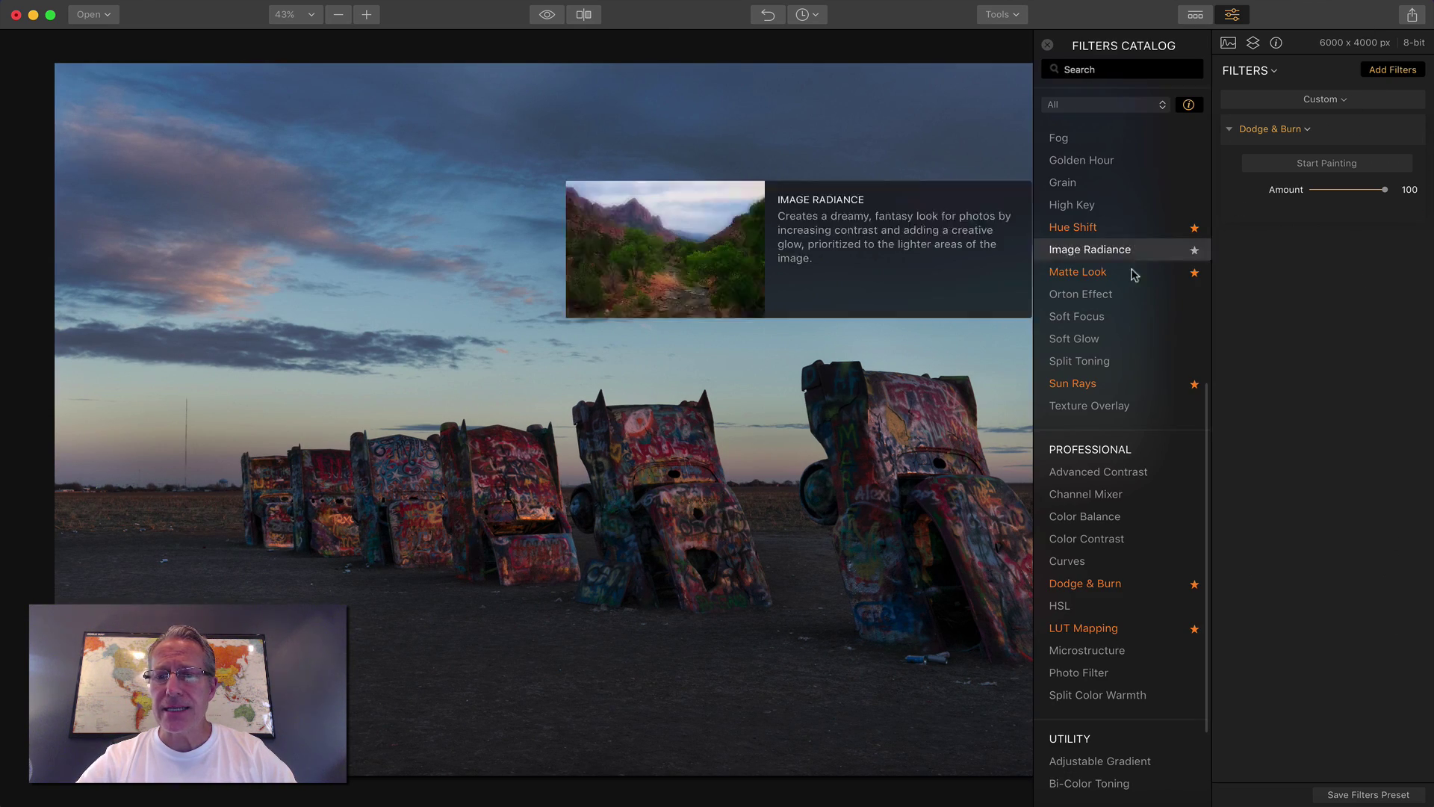
Add a Hue Shift filter, push Hue to -62 for a green-magenta look, then delete it.
scroll(1127, 274, up, 1)
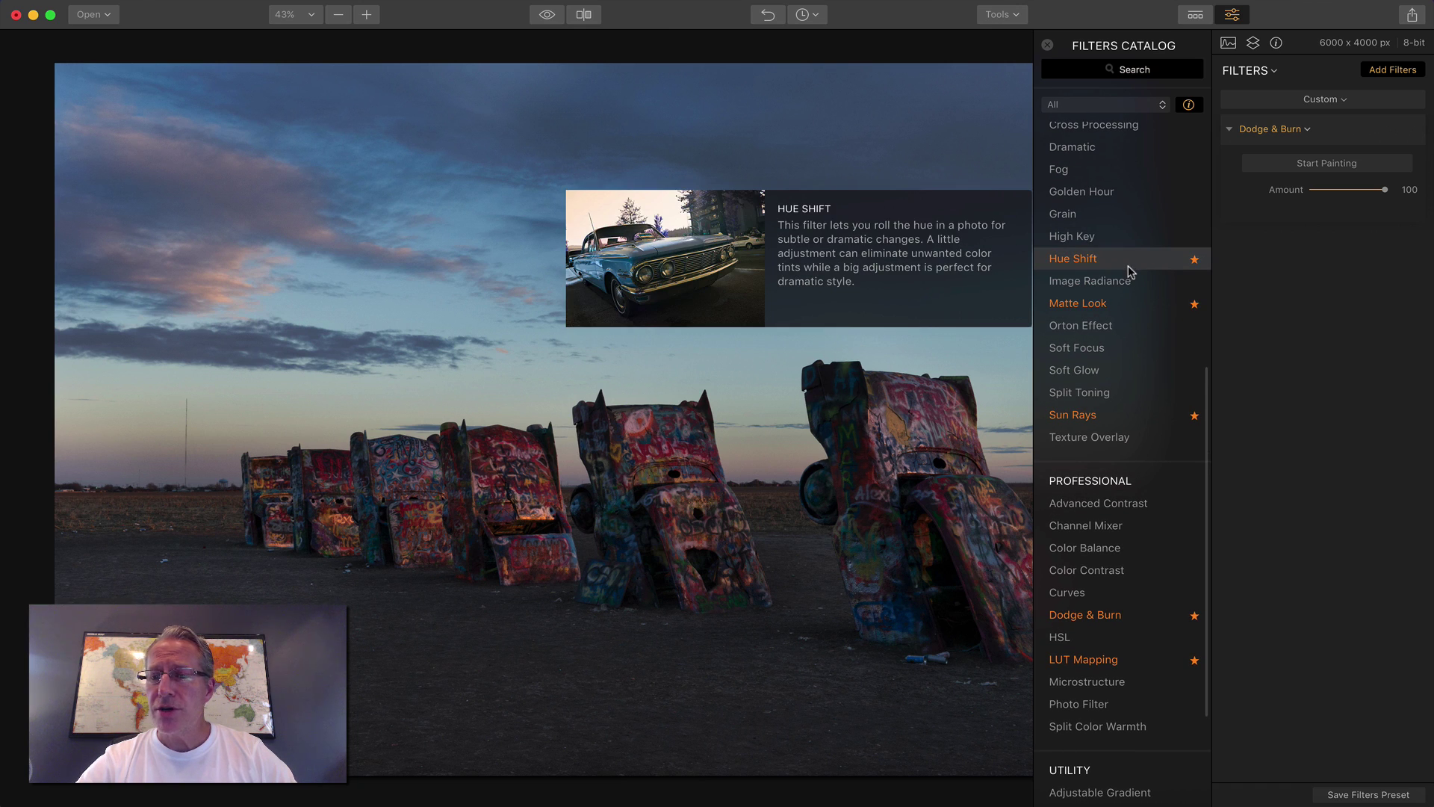
click(1129, 261)
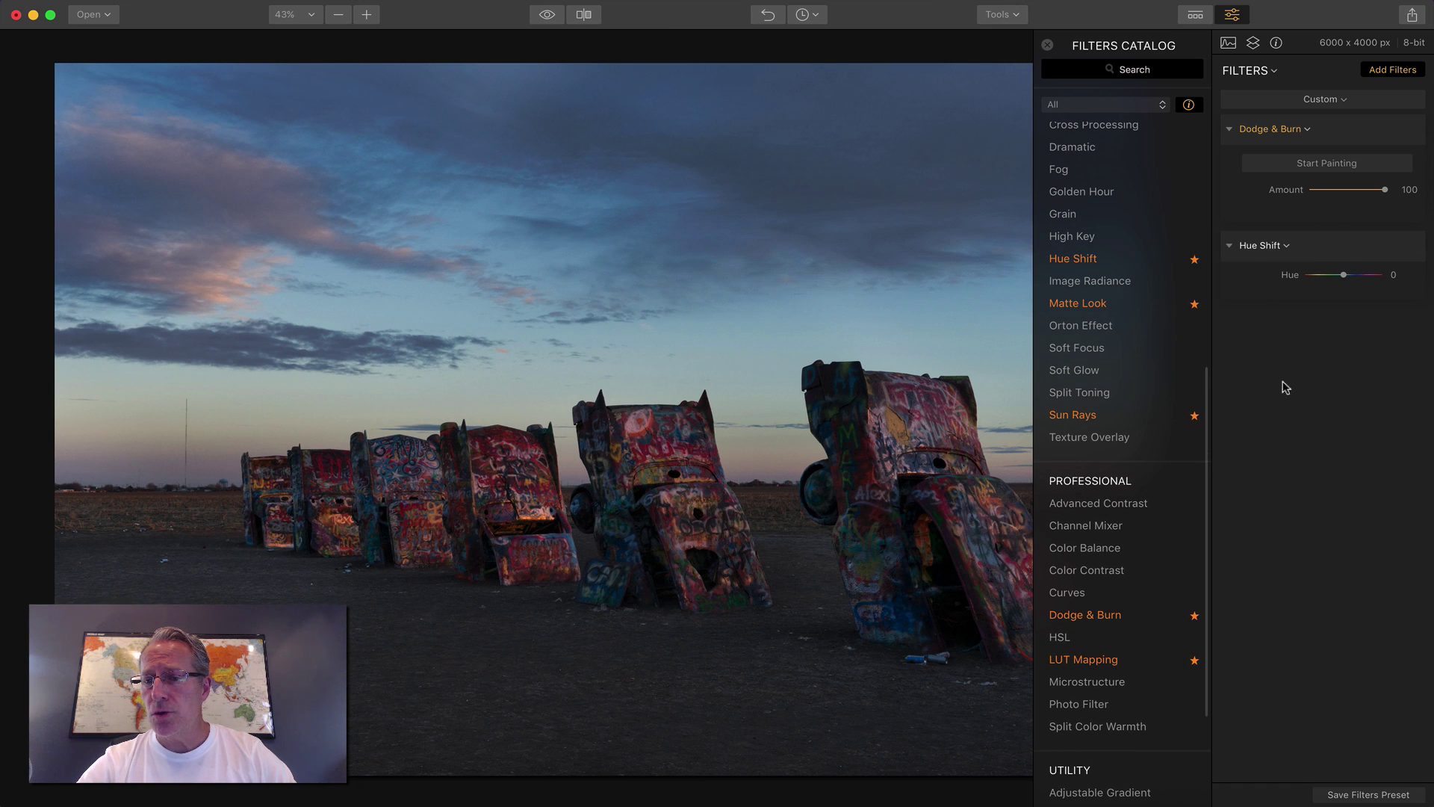
click(1044, 47)
mouse_move(1343, 275)
mouse_down()
mouse_move(1309, 278)
mouse_move(1350, 274)
mouse_move(1327, 272)
mouse_up()
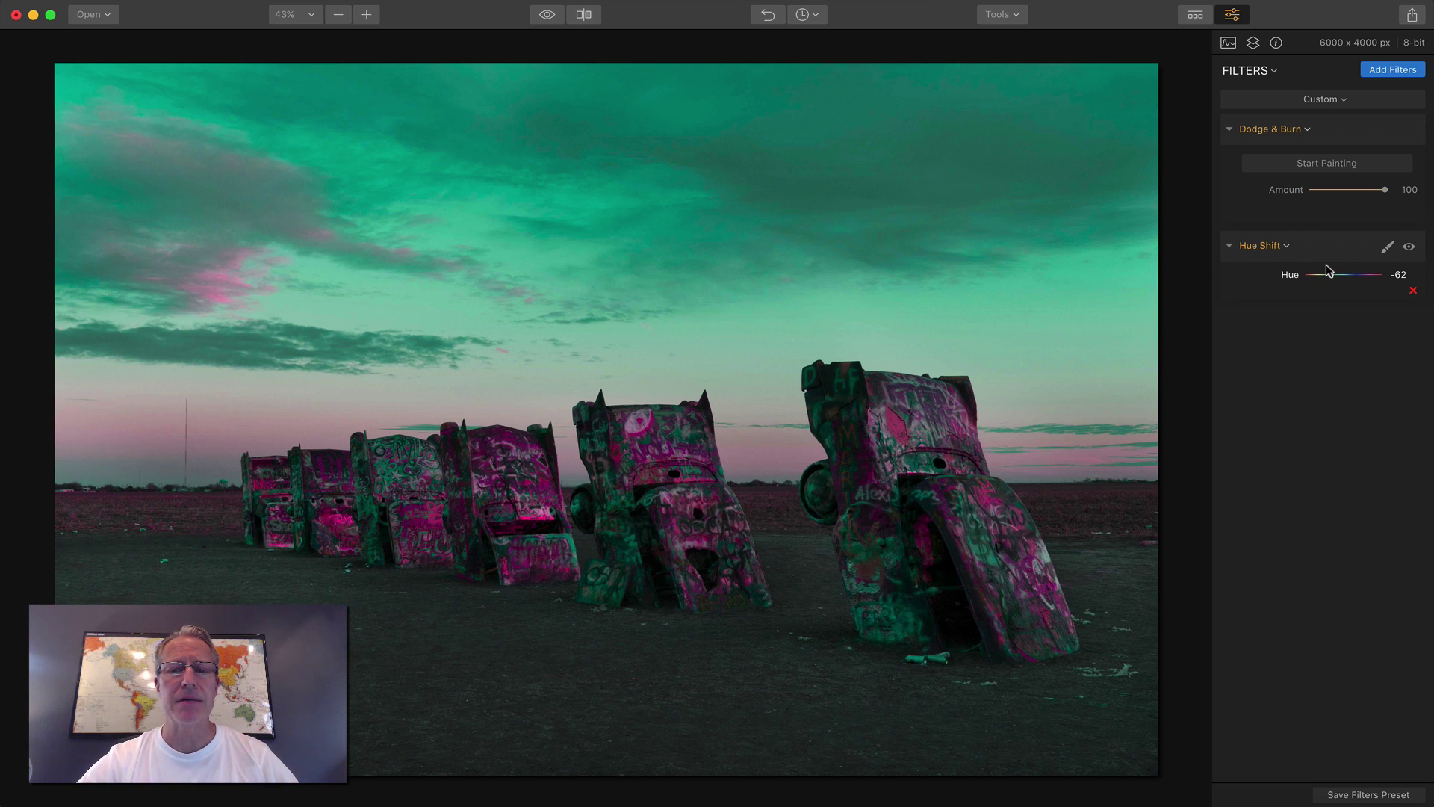
click(1412, 291)
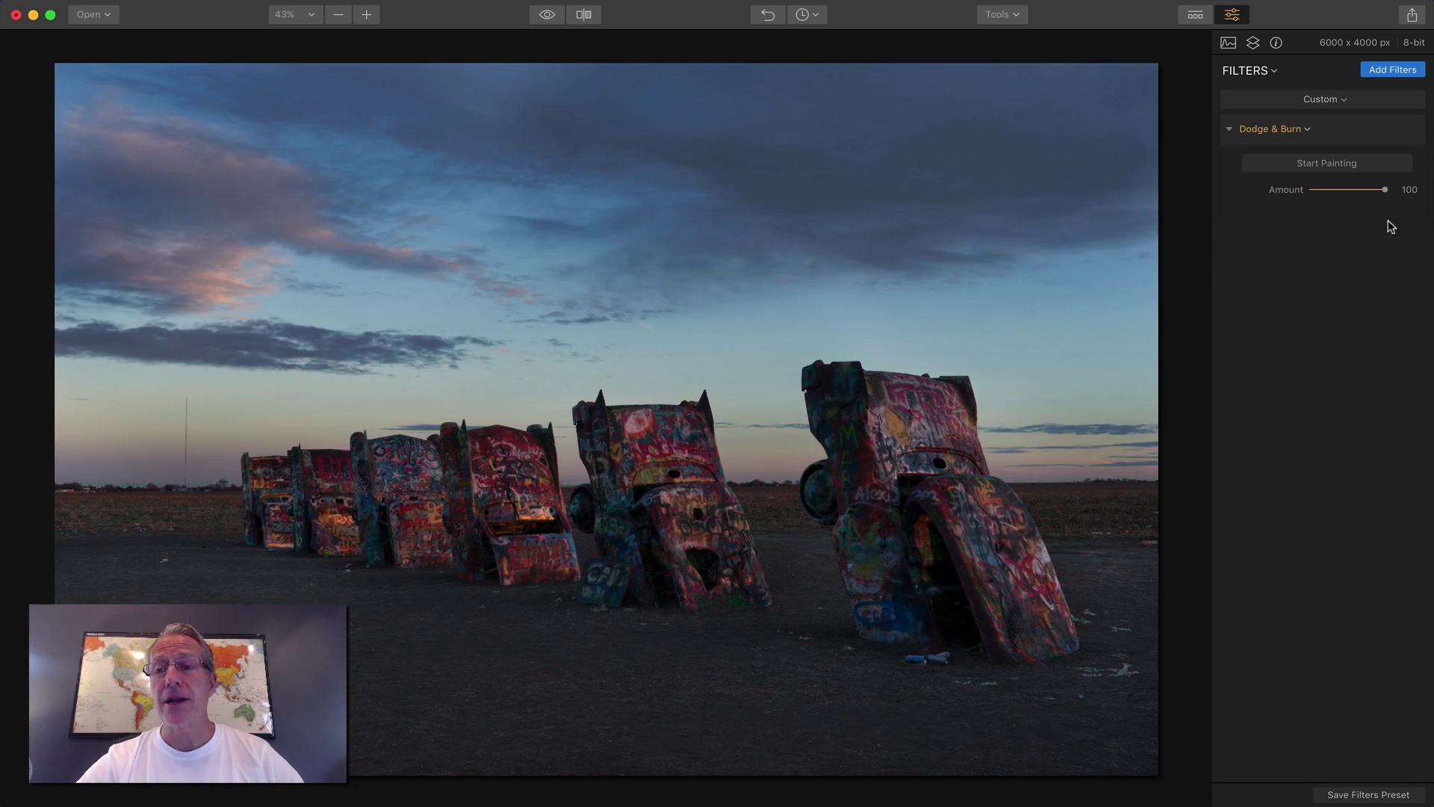
click(1376, 69)
scroll(1097, 209, up, 5)
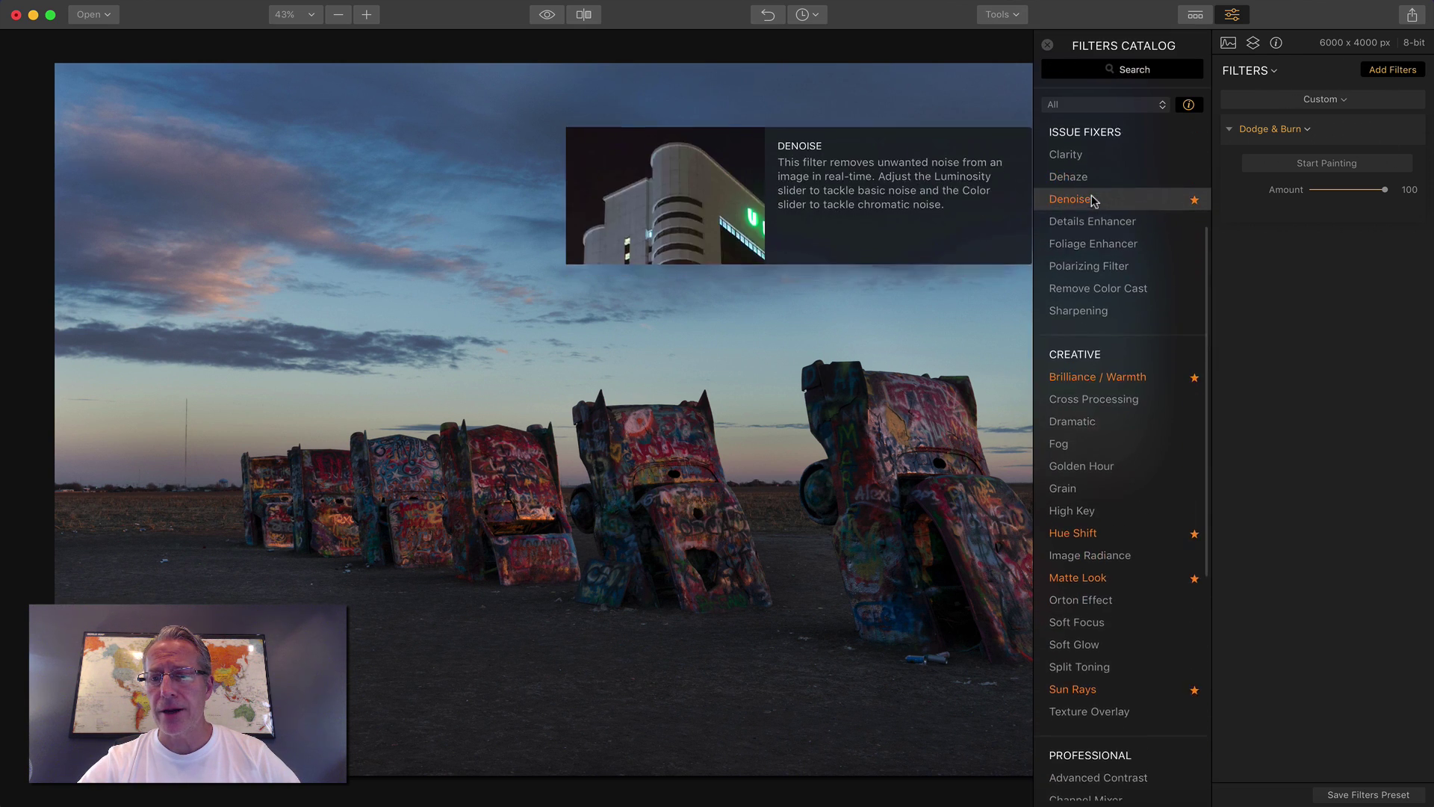
scroll(1102, 239, down, 5)
scroll(1104, 259, down, 5)
scroll(1104, 255, up, 10)
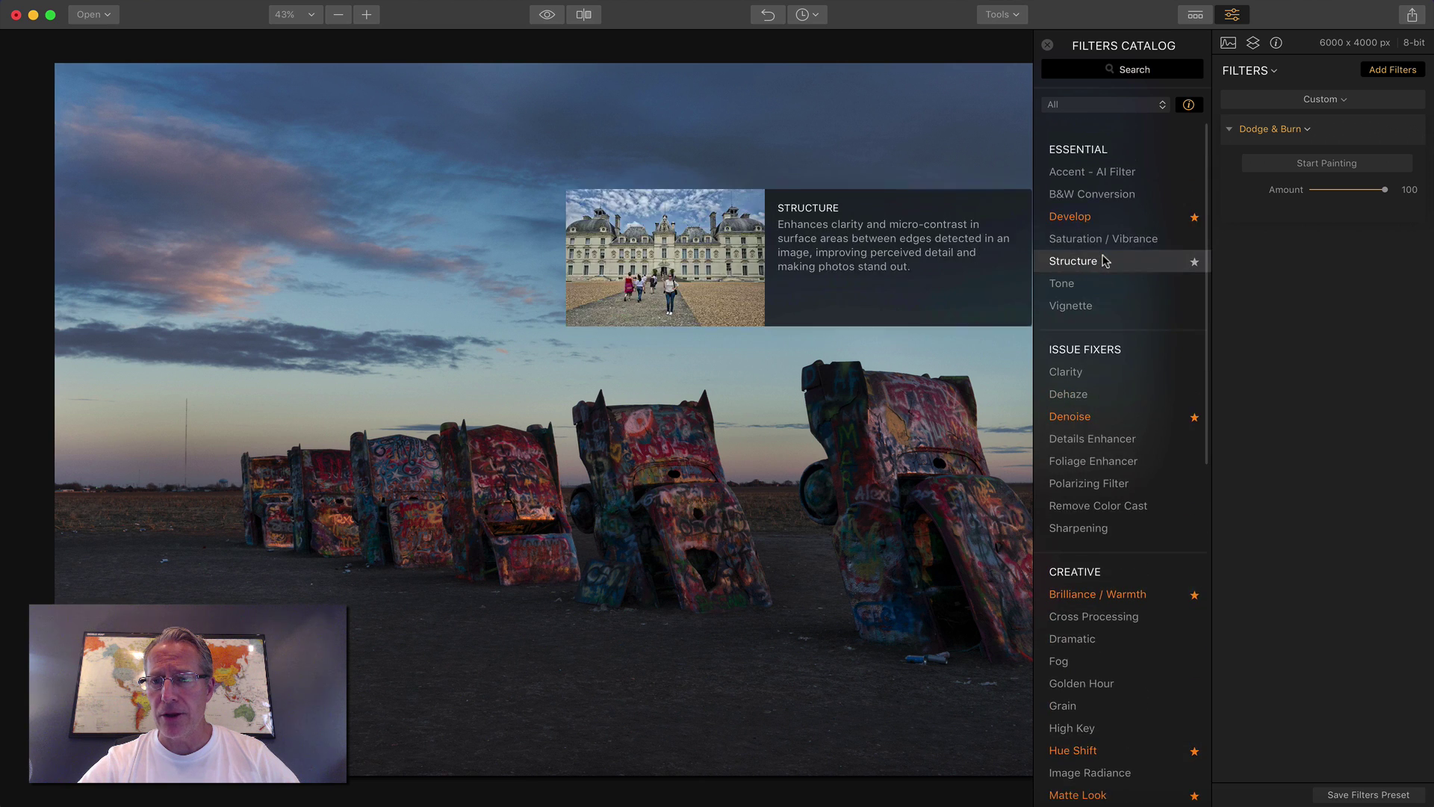
click(1046, 45)
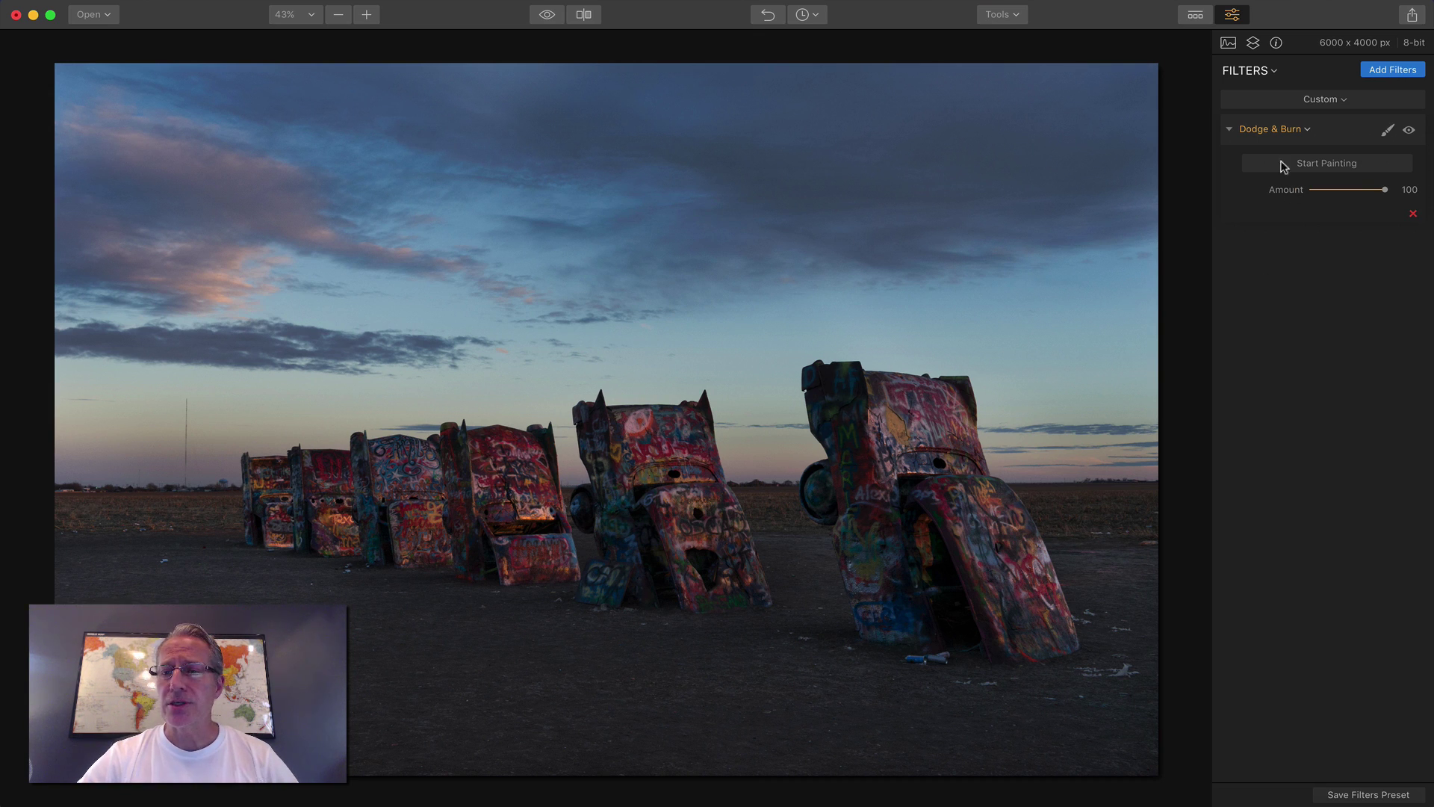
click(1271, 129)
mouse_move(1273, 131)
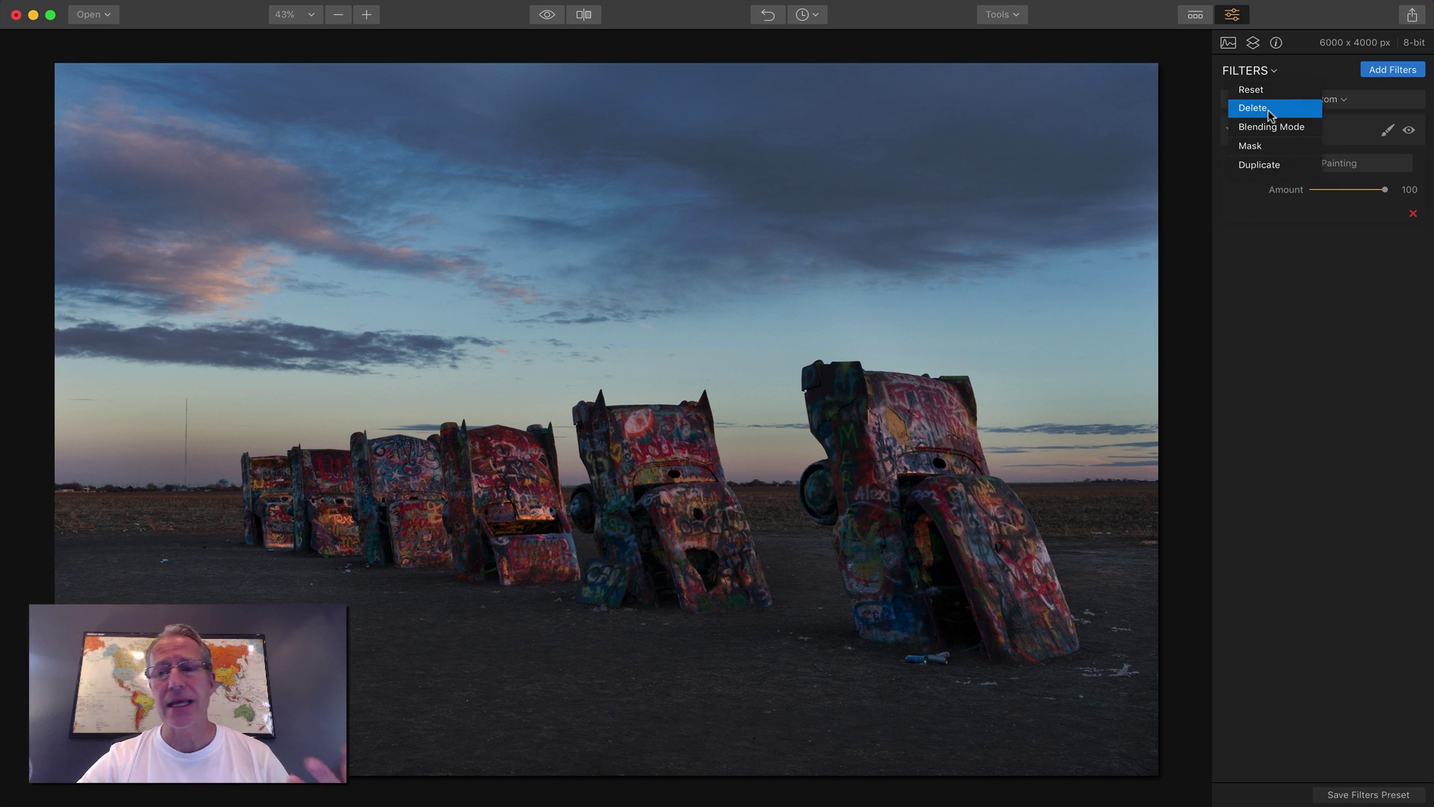
click(1271, 274)
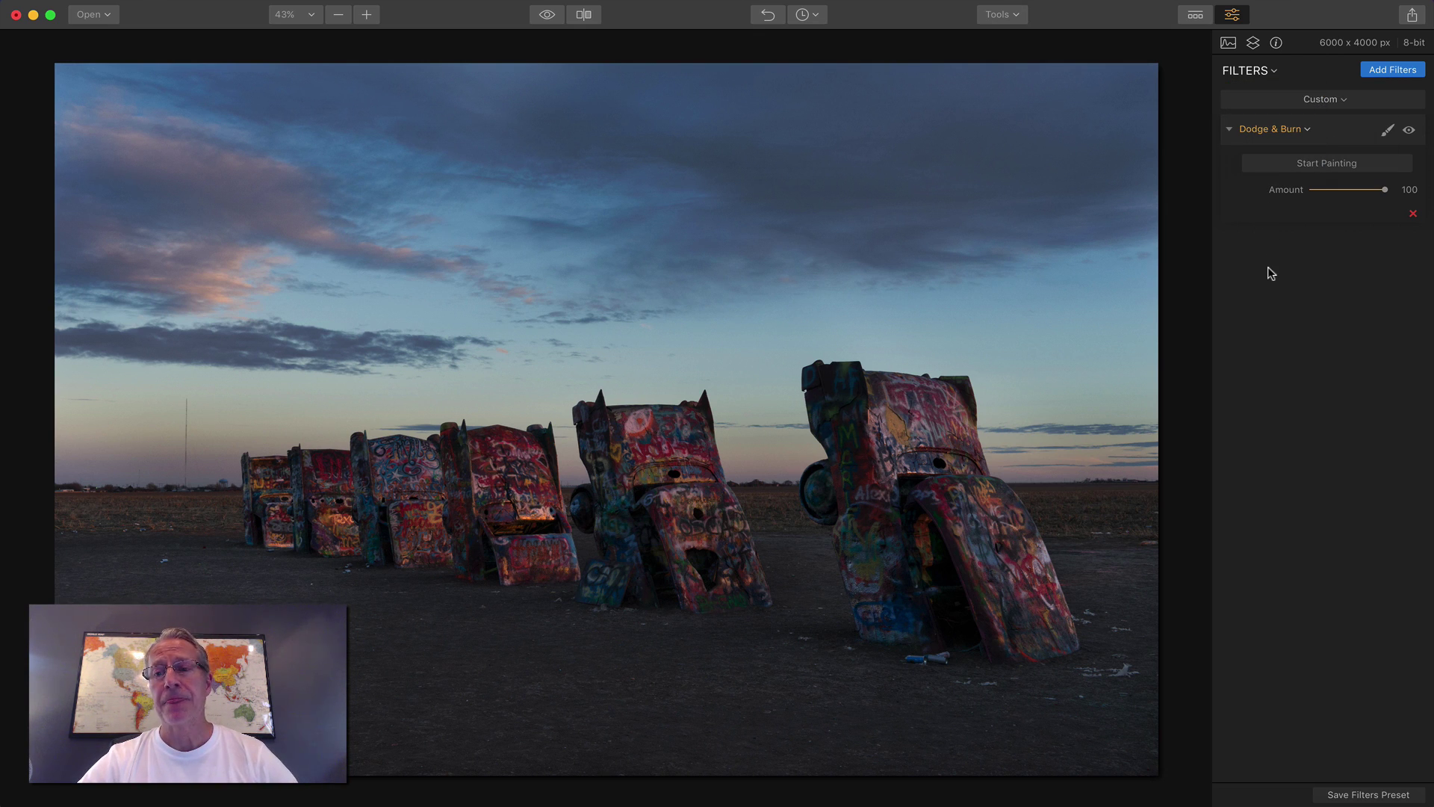